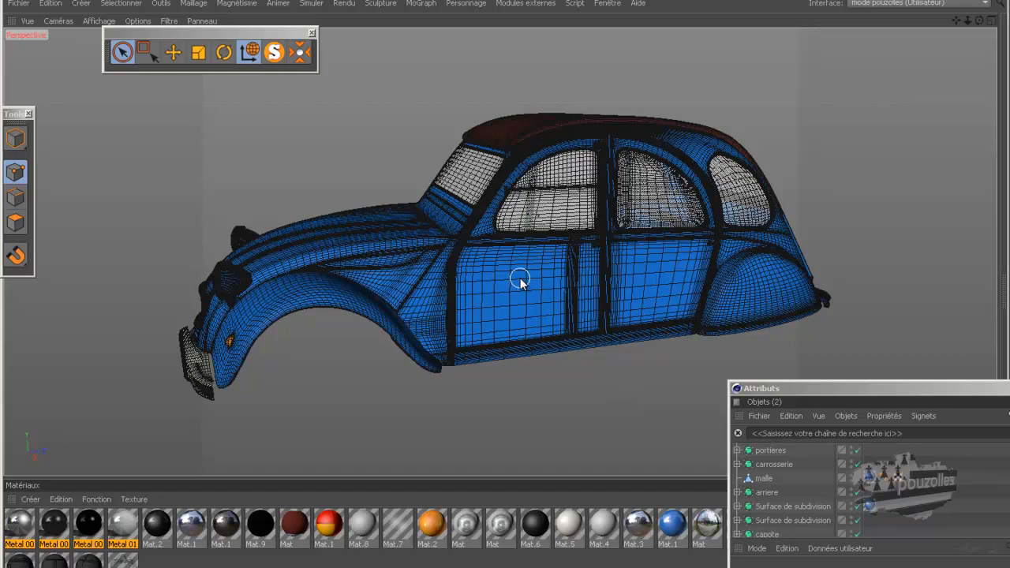
Switch to the Sans titre 2 scene and rotate the Disque object with its attached door about the hinge
key(alt+Tab)
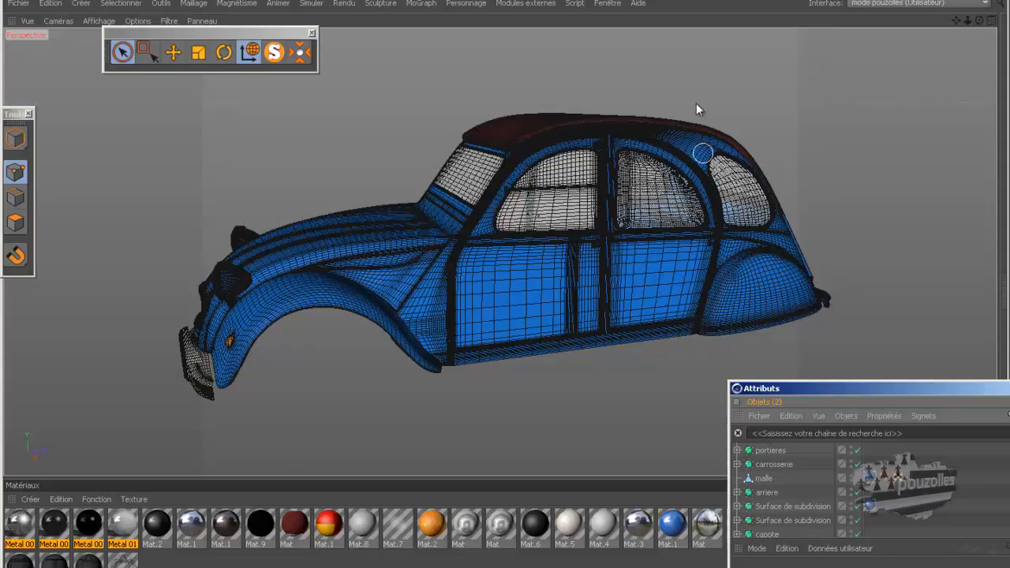
click(613, 4)
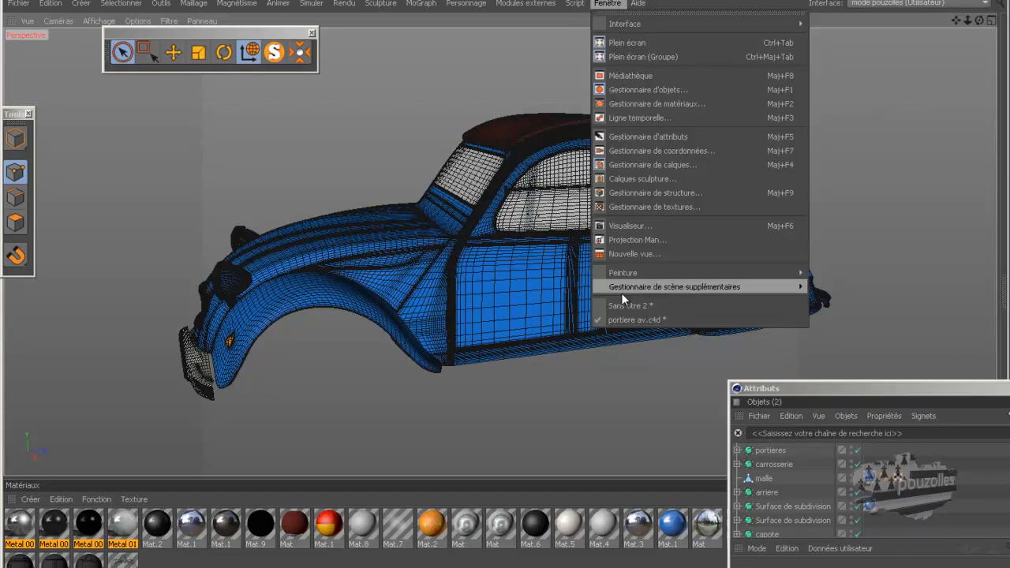
click(620, 302)
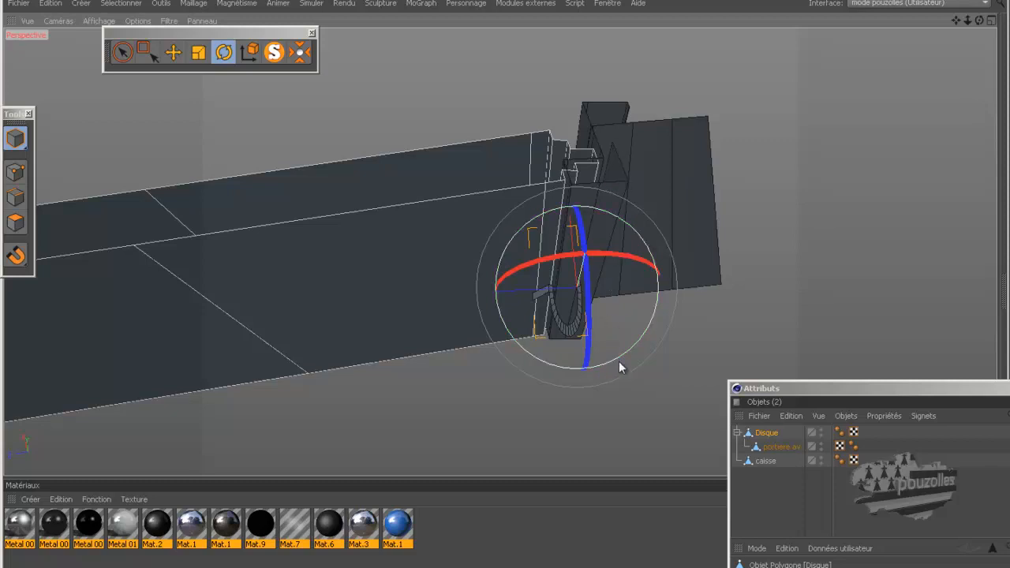
drag(616, 361, 552, 378)
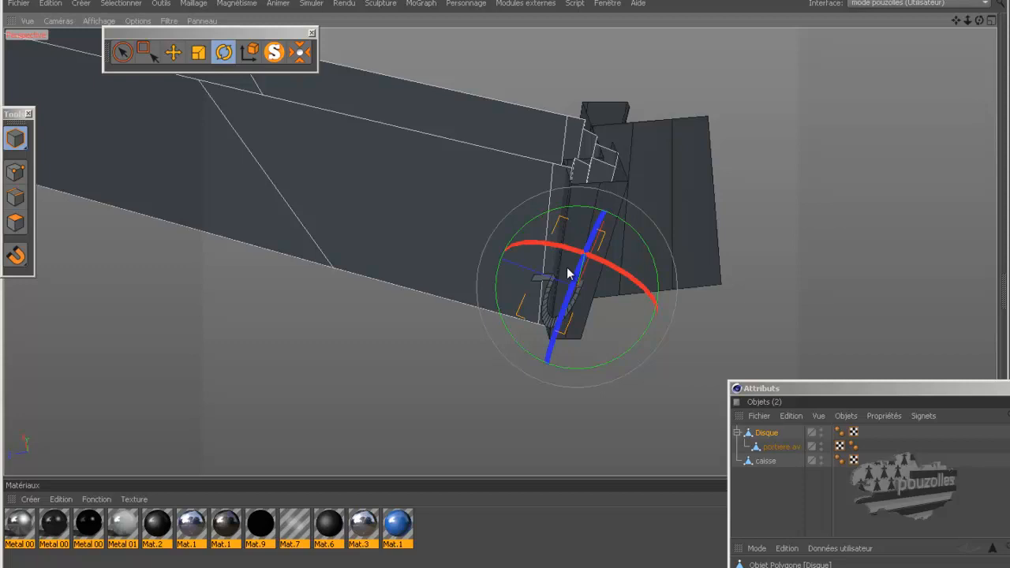
Return to the portiere av.c4d scene and enlarge the floating window that holds the object list
click(607, 4)
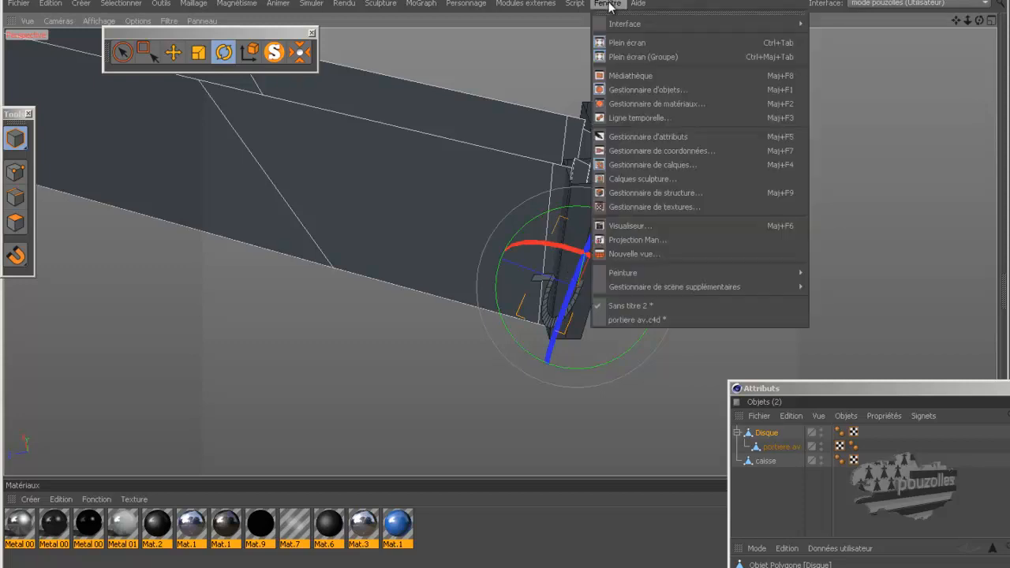
click(629, 320)
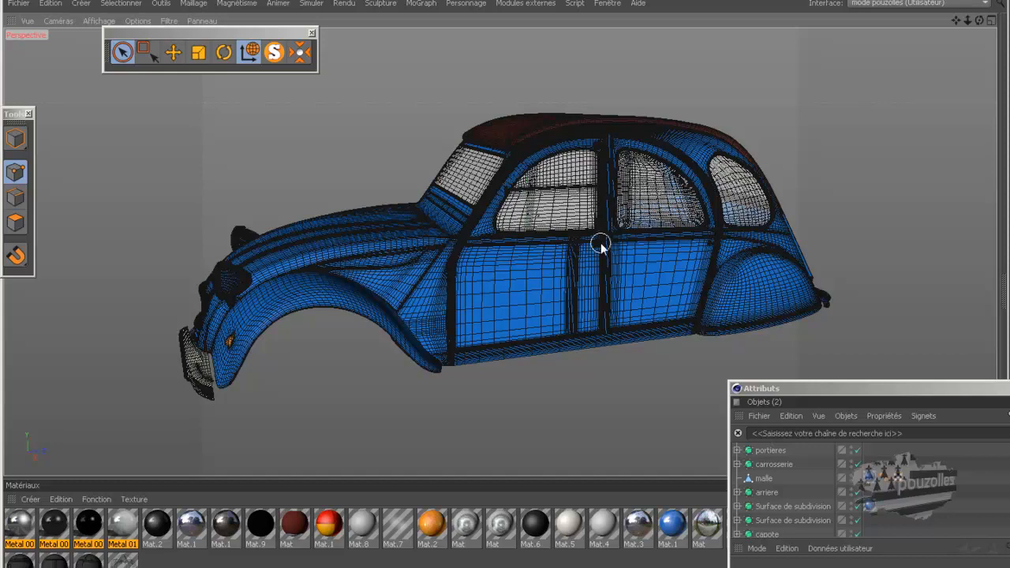
drag(819, 387, 832, 160)
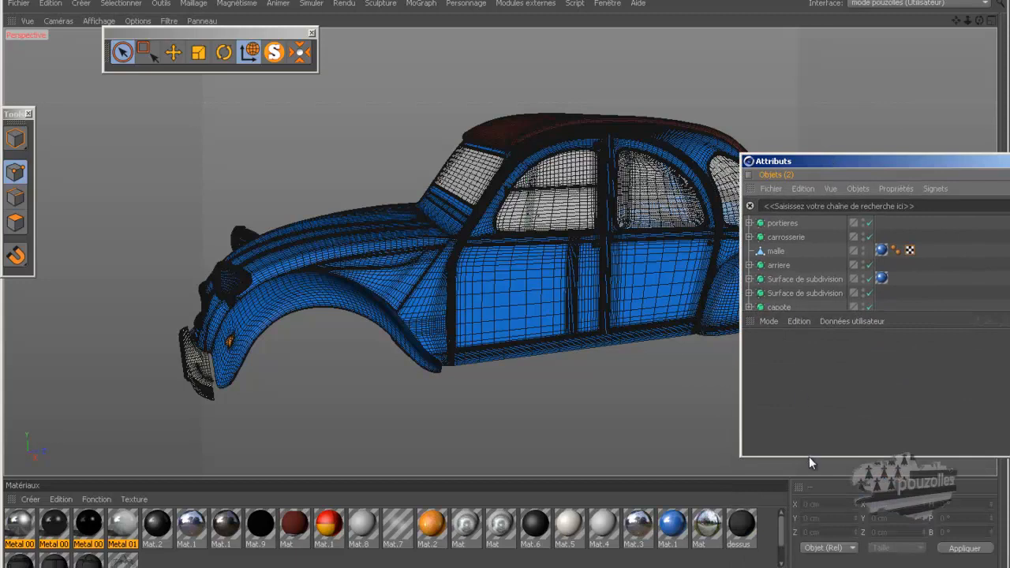
drag(807, 457, 811, 562)
drag(844, 155, 844, 77)
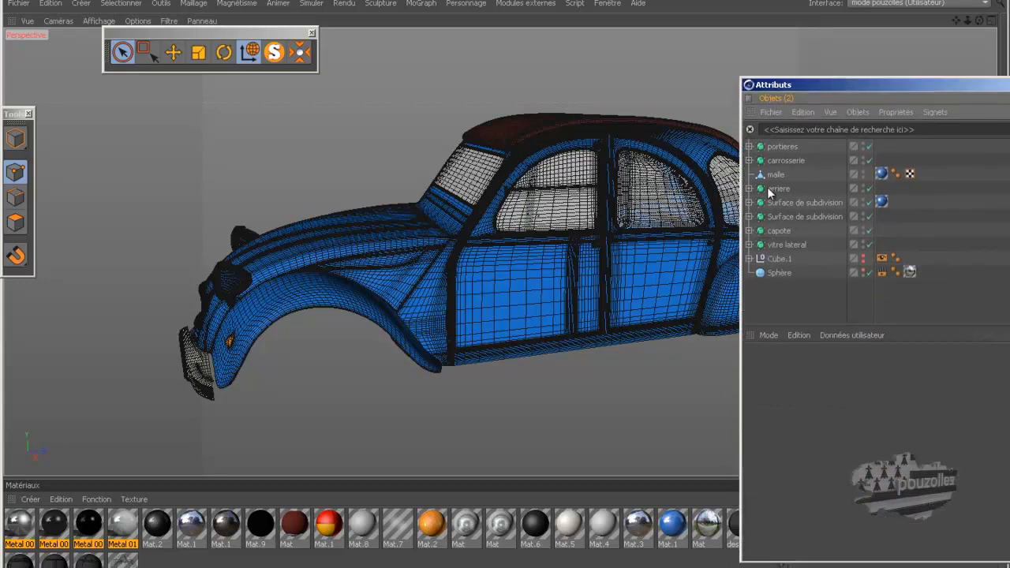
Expand the portieres hierarchy in a taller object list and collapse the serrure AV group and the portiere av polygon object
click(749, 146)
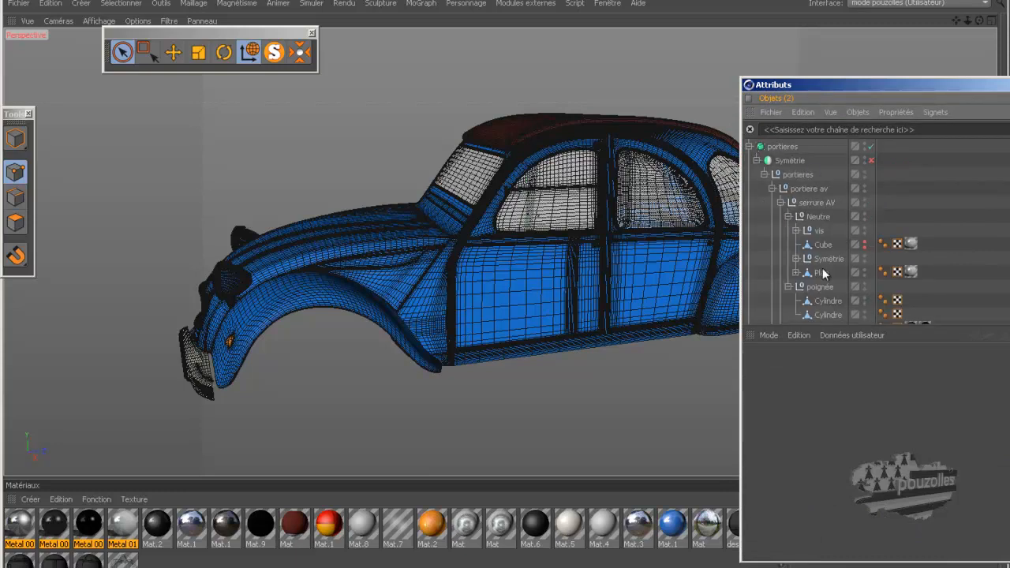
drag(814, 326, 812, 423)
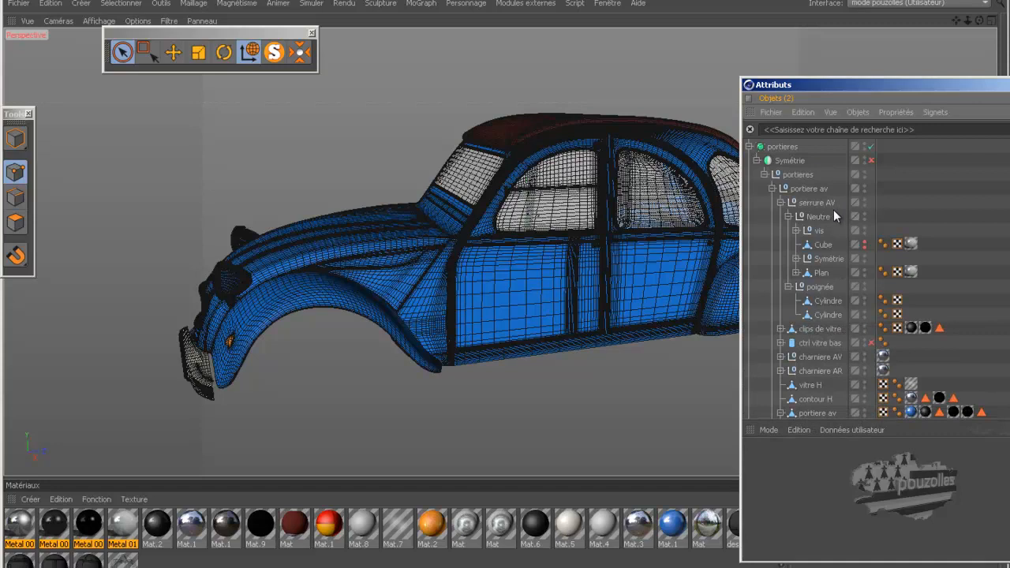
click(779, 203)
click(792, 202)
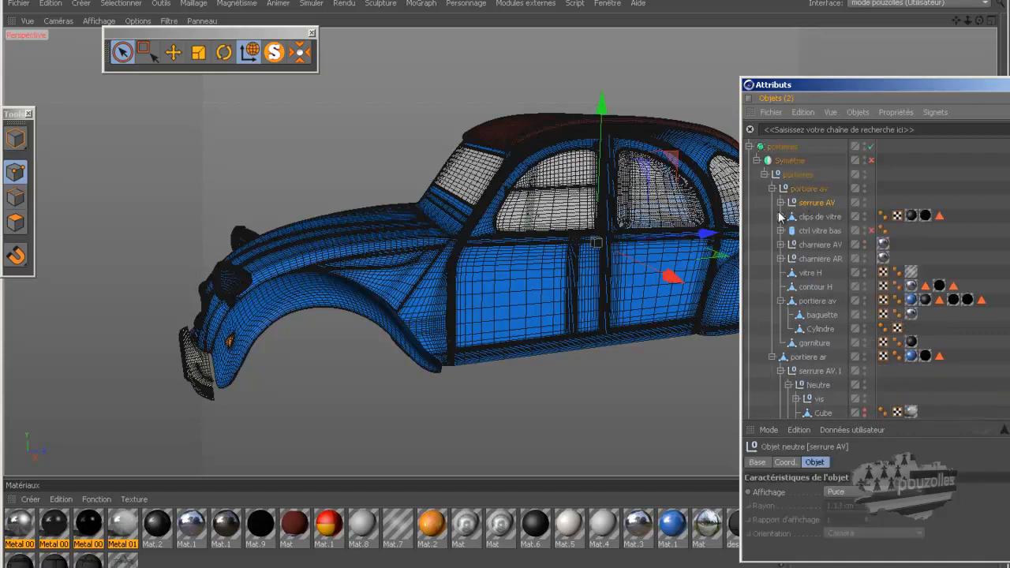
click(781, 260)
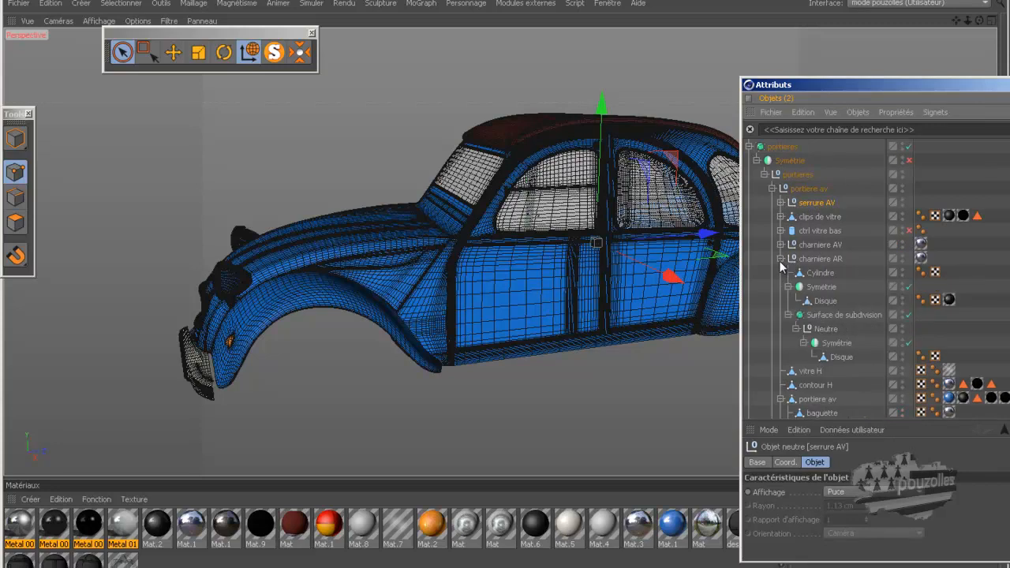
click(780, 260)
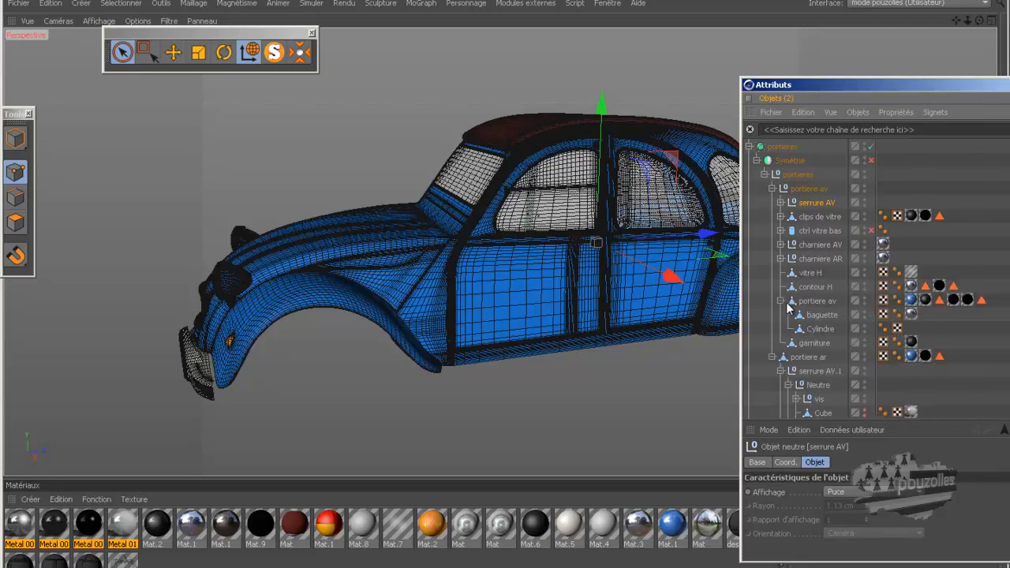
click(781, 301)
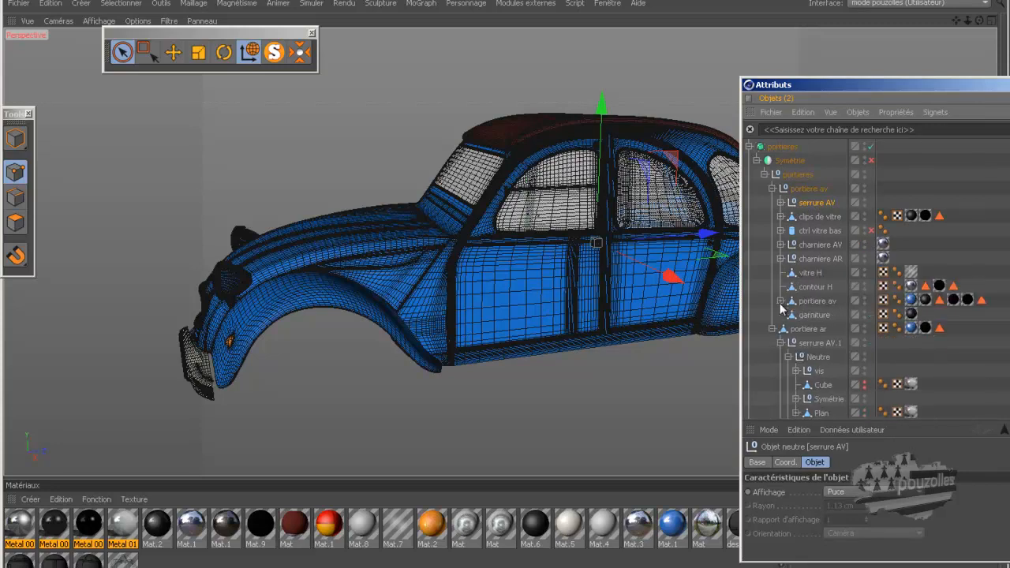
Examine the parts of the rear and front doors, including their locks, window clips, lower window control and hinges
click(815, 345)
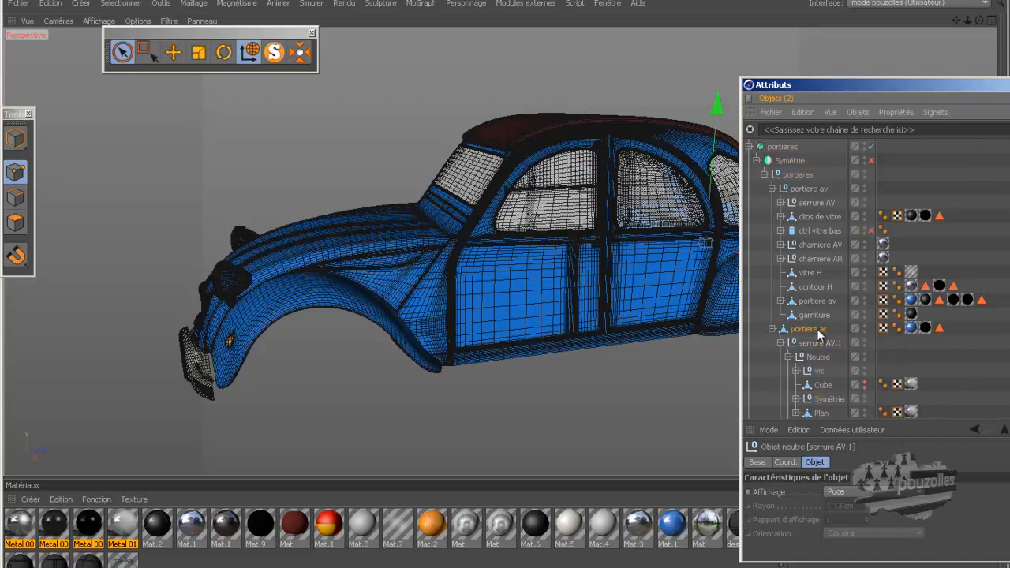
click(818, 331)
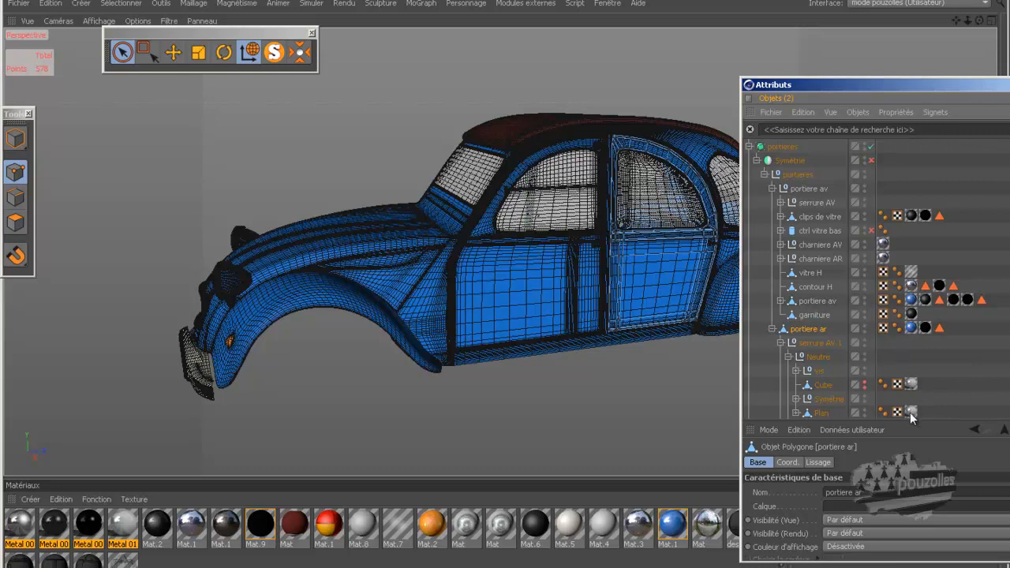
scroll(911, 406, down, 2)
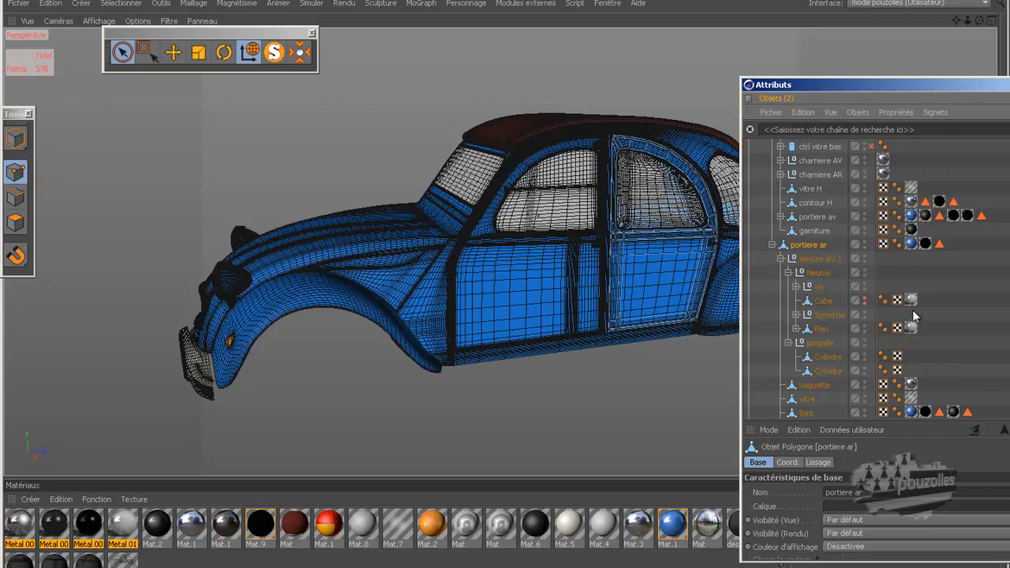
click(817, 261)
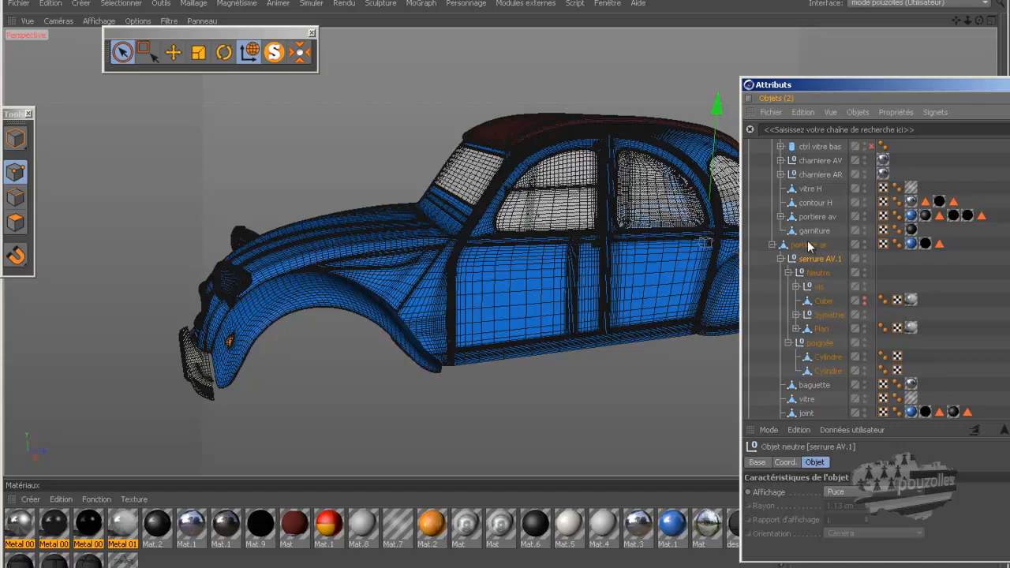
scroll(818, 224, up, 3)
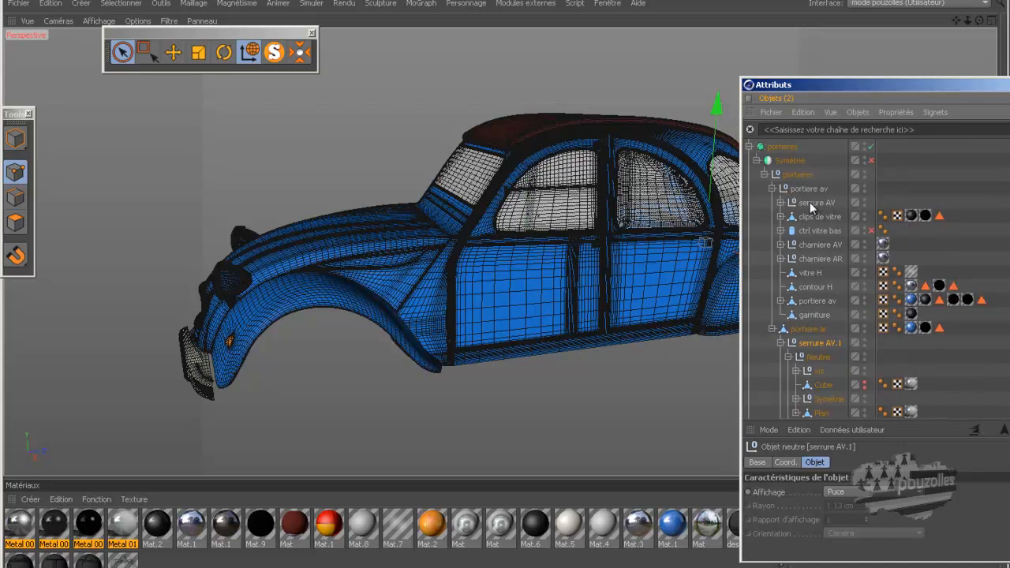
click(812, 204)
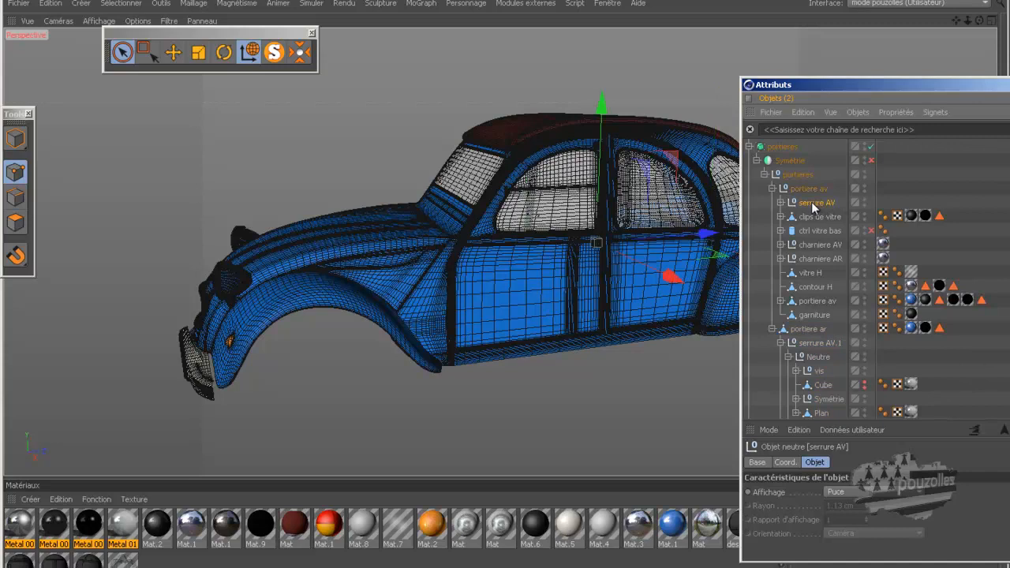
click(810, 302)
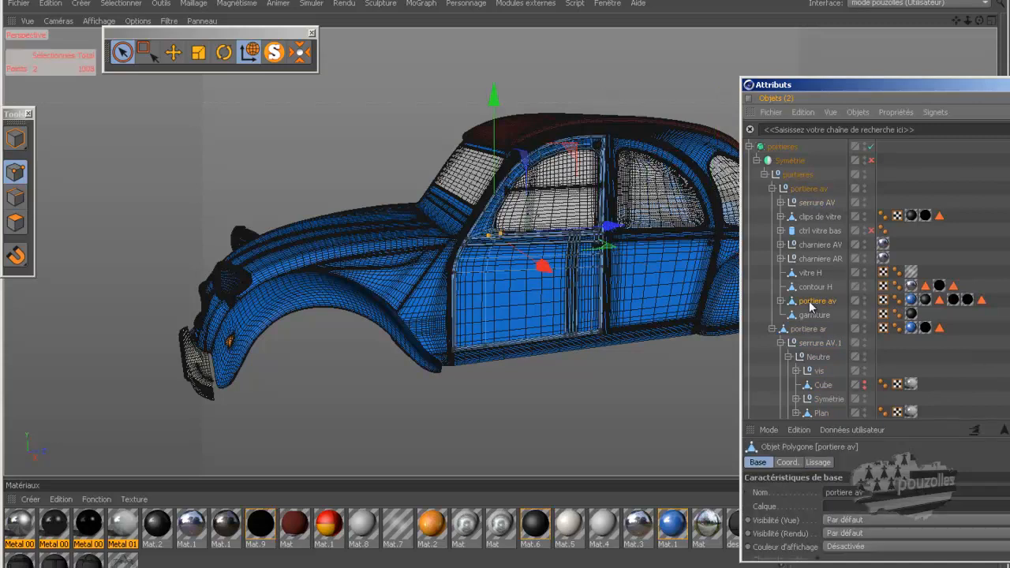
click(819, 217)
click(817, 232)
click(815, 246)
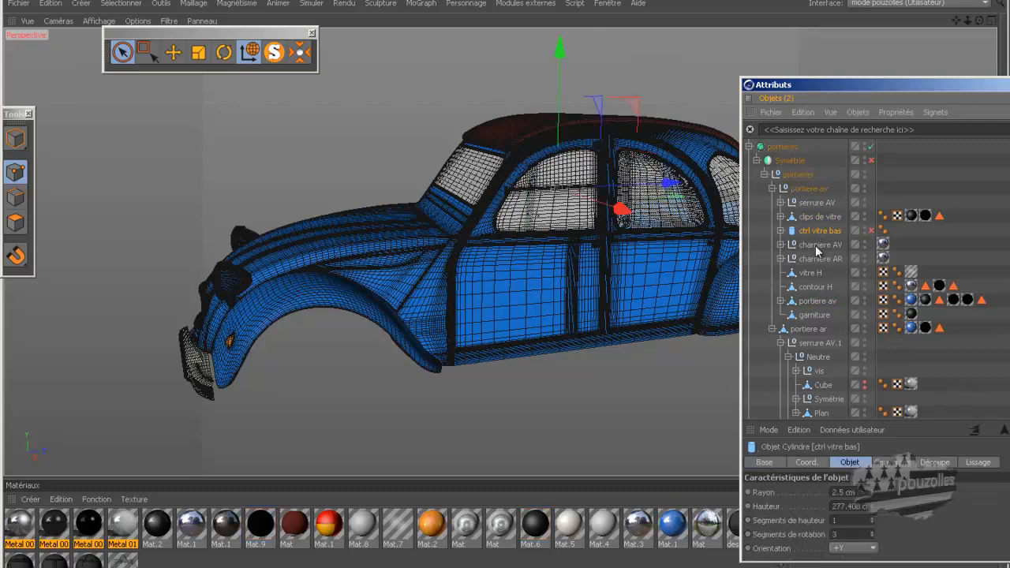
click(816, 259)
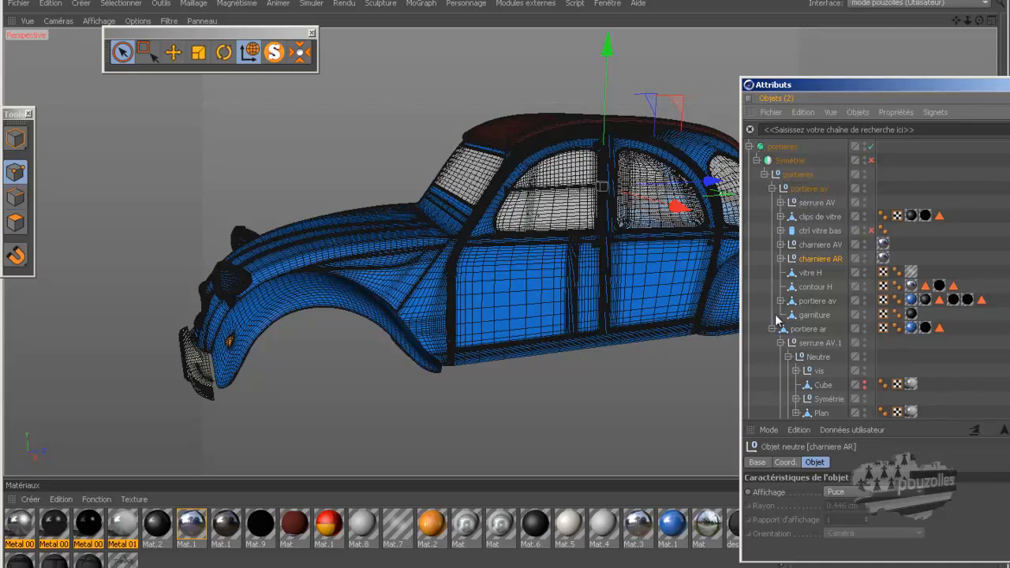
Delete the serrure AV.1 lock group from the portiere ar door
click(819, 344)
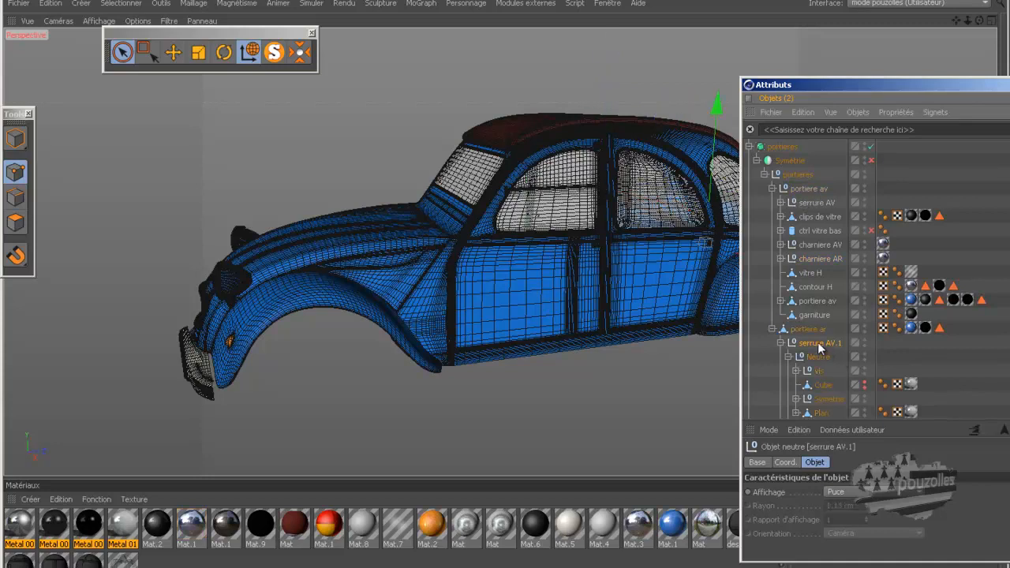
key(Delete)
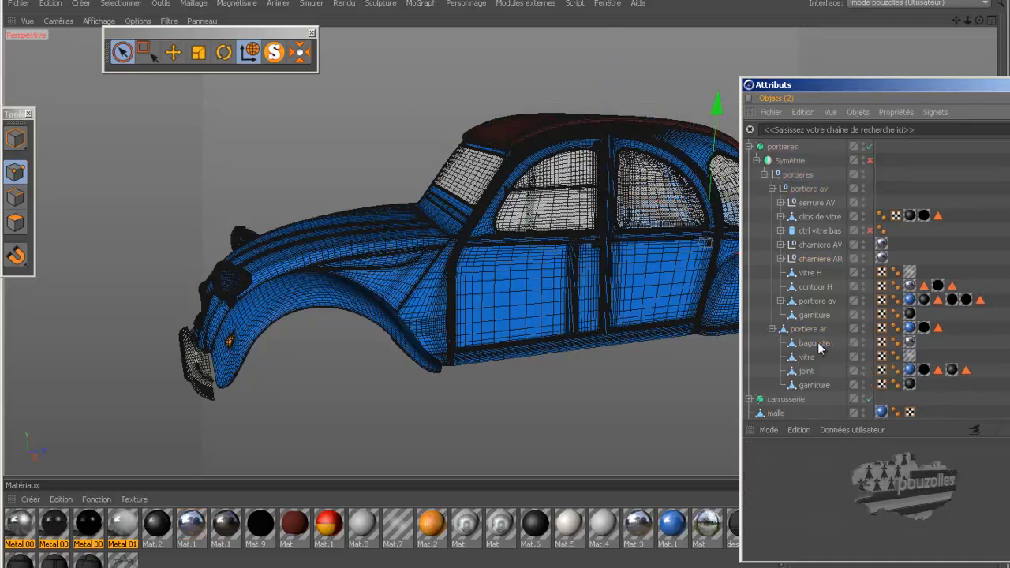
Isolate the portiere av group so that only the front door is shown
click(805, 190)
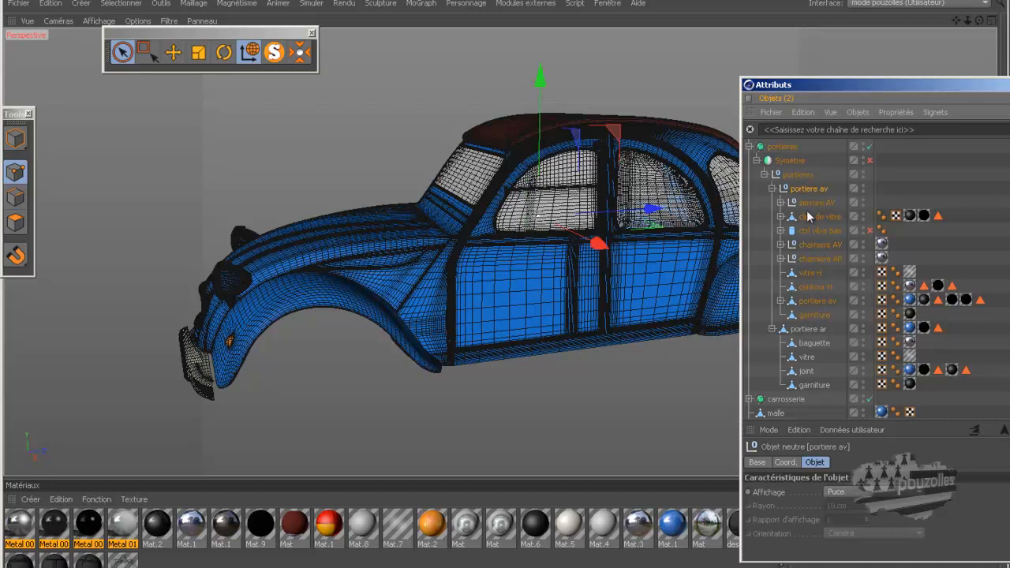
click(276, 52)
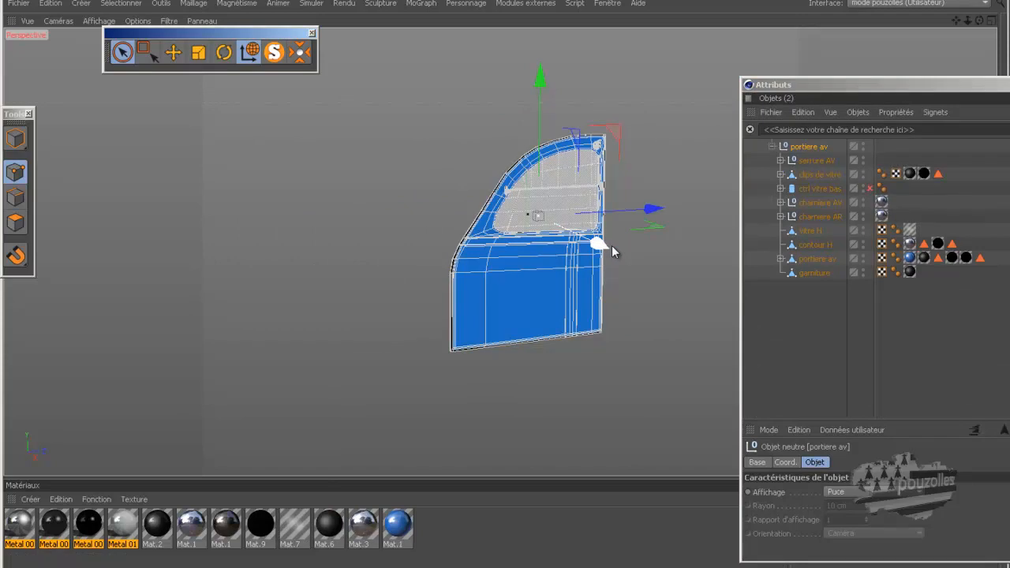
Scale up the front door's serrure AV handle group slightly in the Y and Z directions
scroll(611, 246, up, 5)
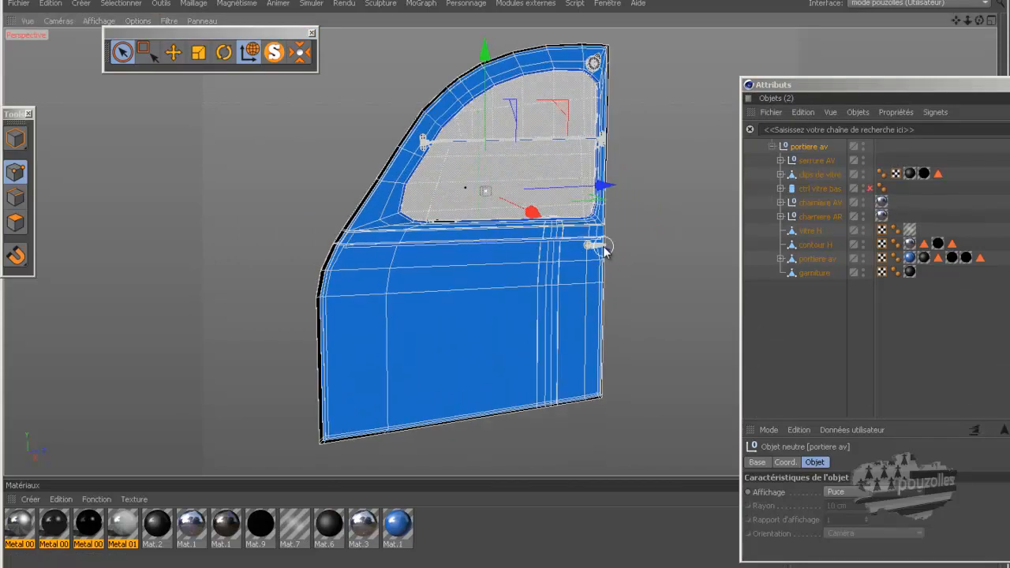
scroll(604, 246, up, 5)
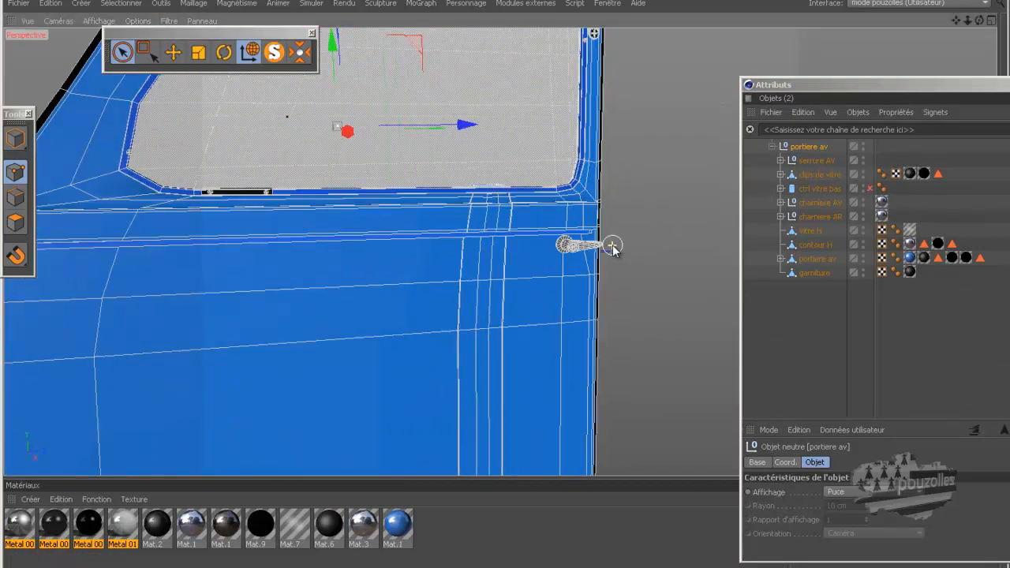
scroll(612, 246, up, 3)
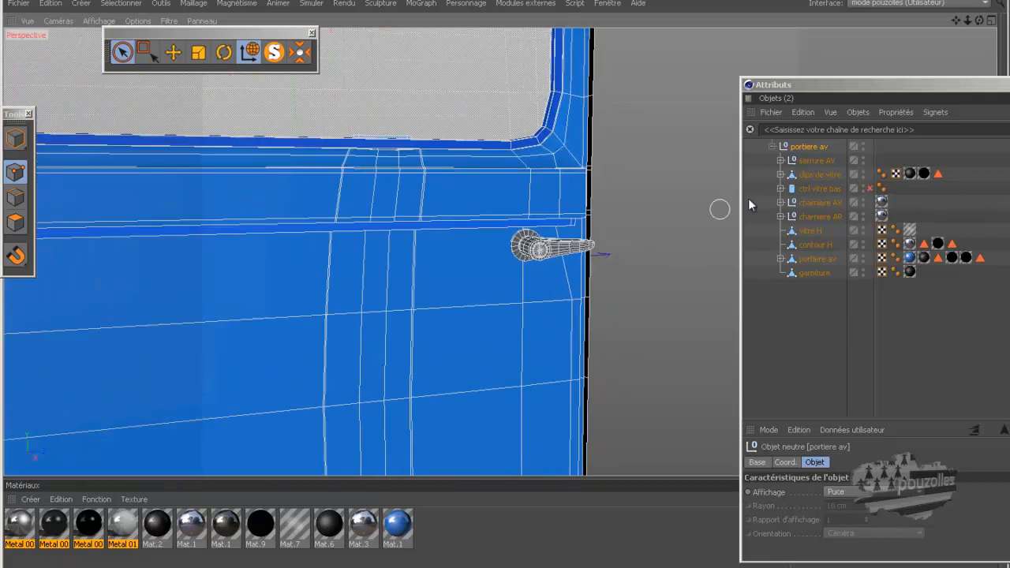
click(819, 160)
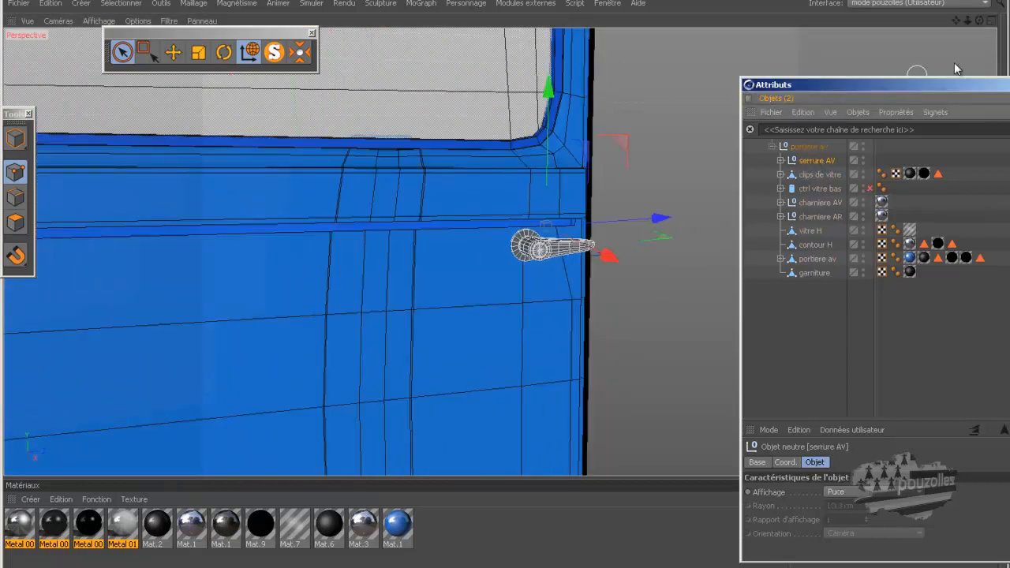
drag(979, 20, 503, 289)
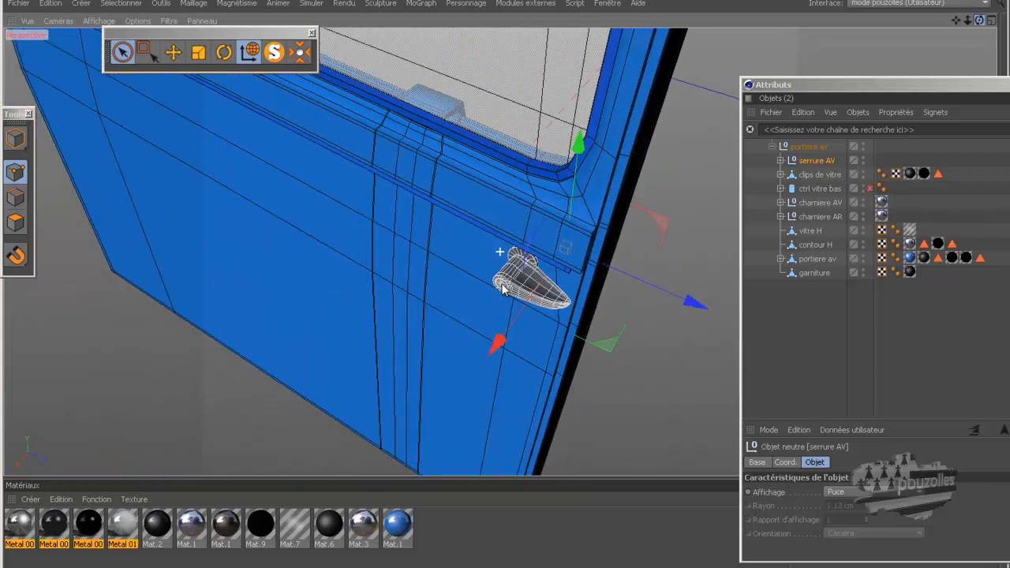
click(198, 53)
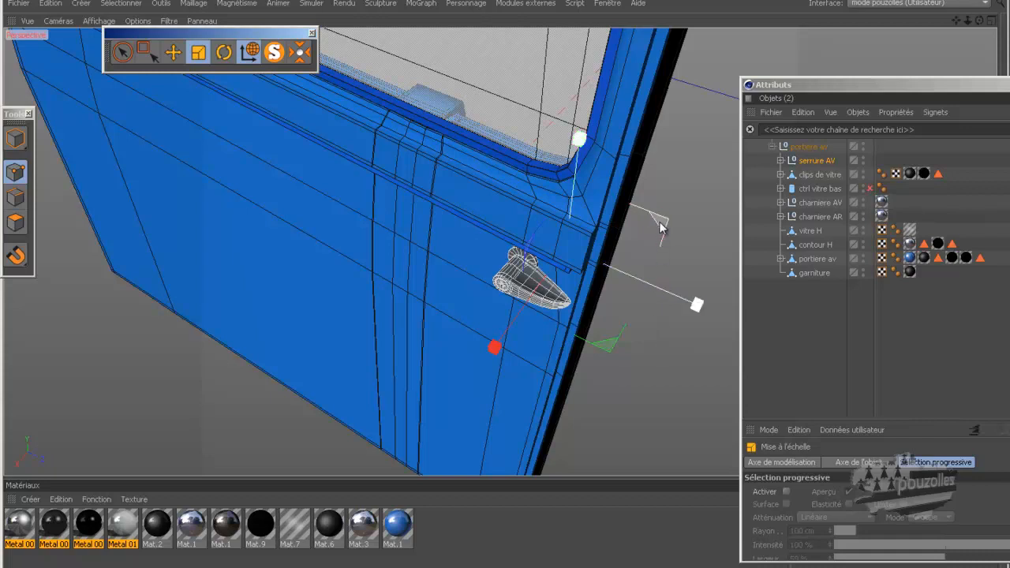
drag(661, 227, 839, 192)
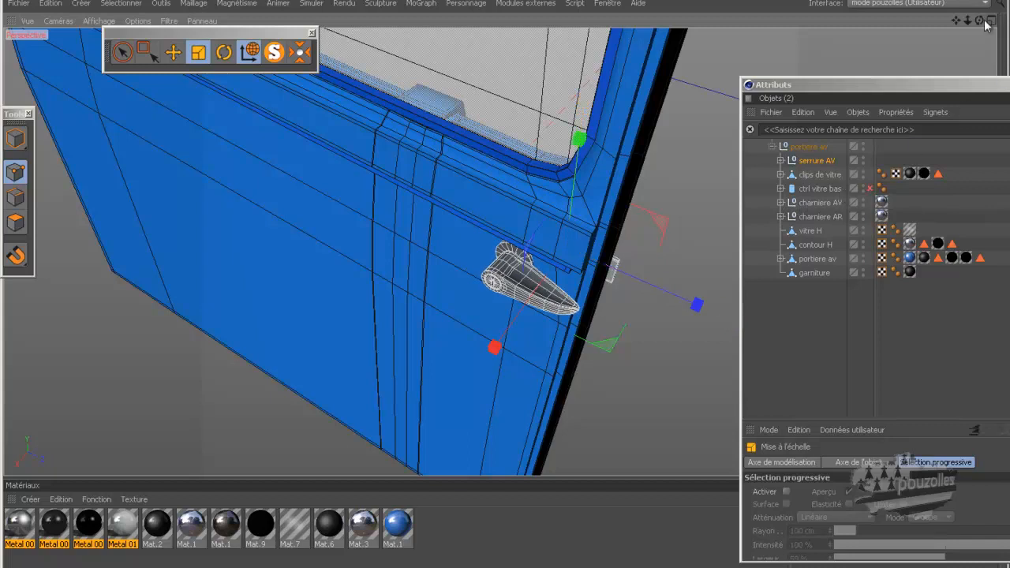
drag(978, 20, 508, 294)
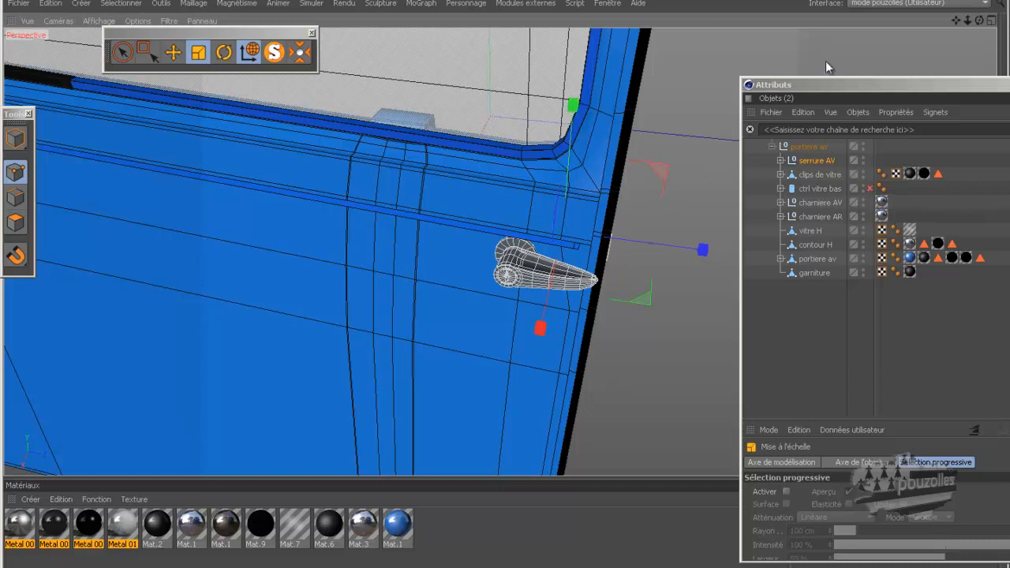
Move the front door's serrure AV lock group slightly along its X axis to adjust the lock's fit against the door
drag(978, 19, 505, 284)
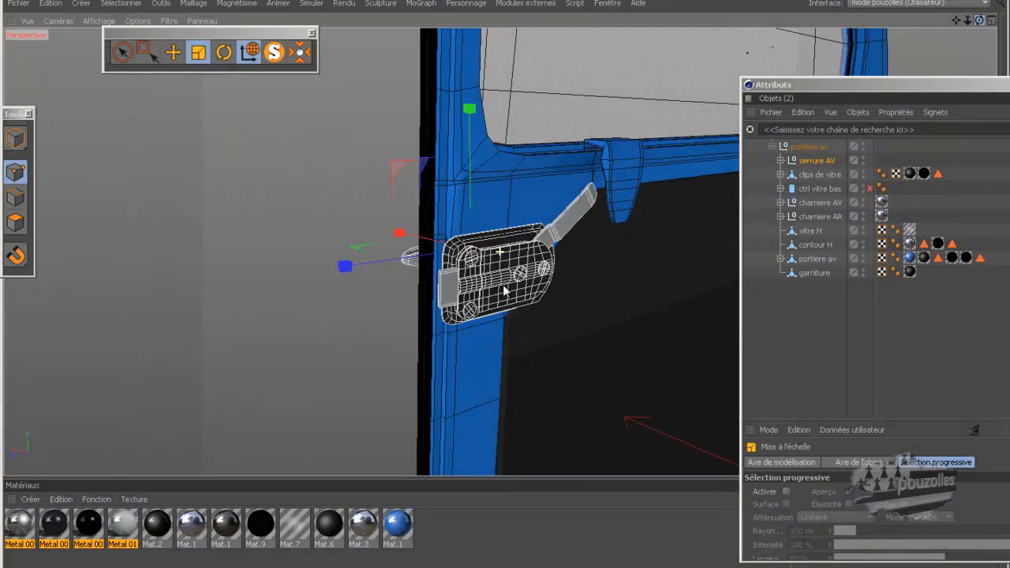
click(173, 56)
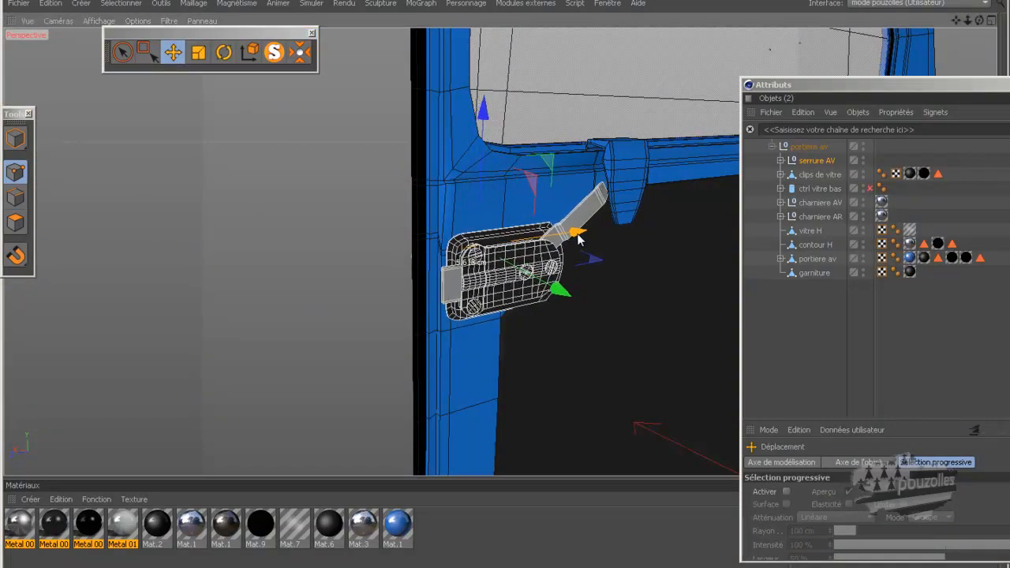
alt+drag(508, 288, 505, 291)
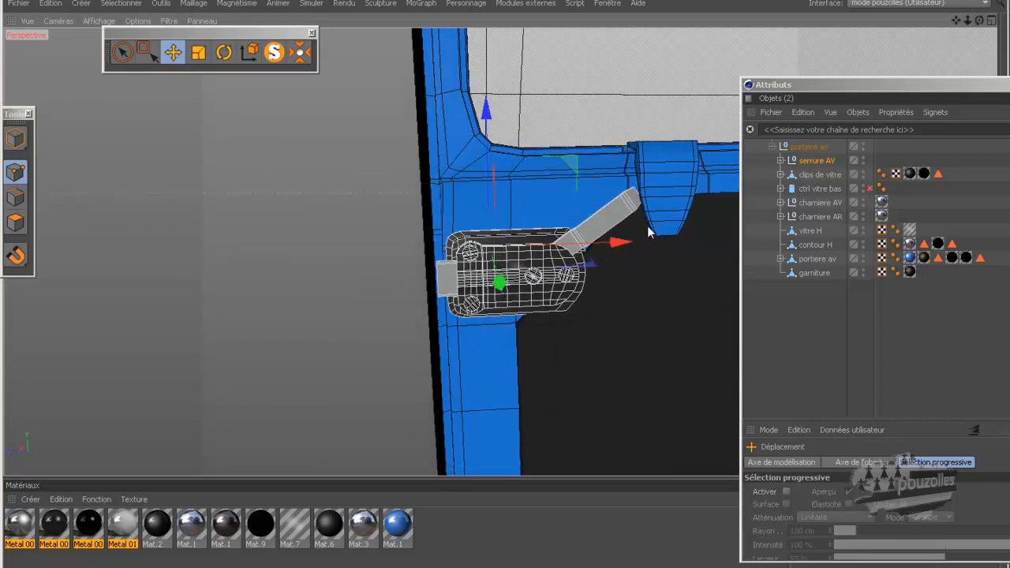
Show the whole car again and test-render the view of the doors and front handle
drag(979, 21, 451, 316)
click(275, 52)
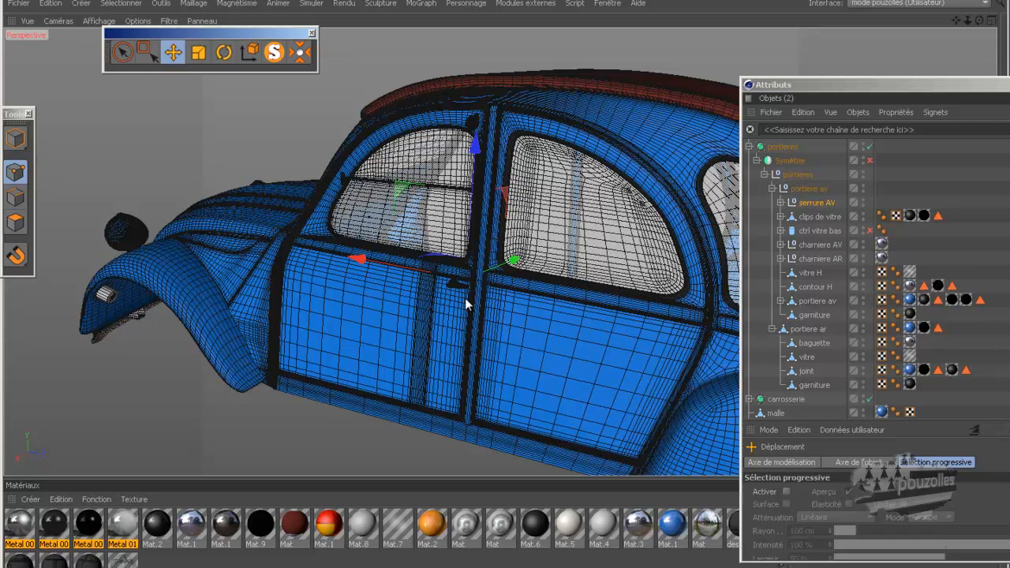
key(ctrl+r)
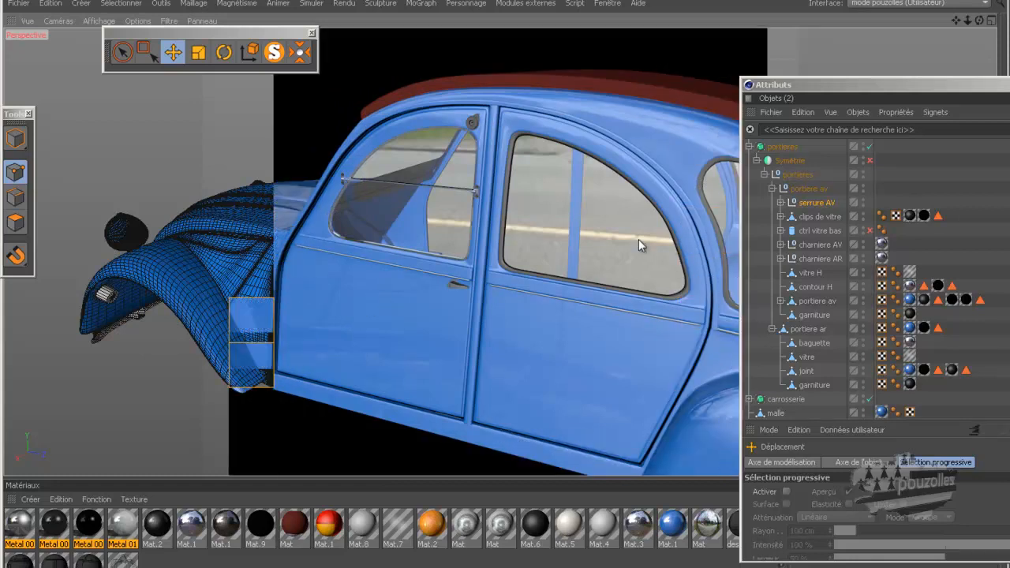
Try to duplicate the serrure AV group inside the front door and open the copy's name for editing
click(806, 203)
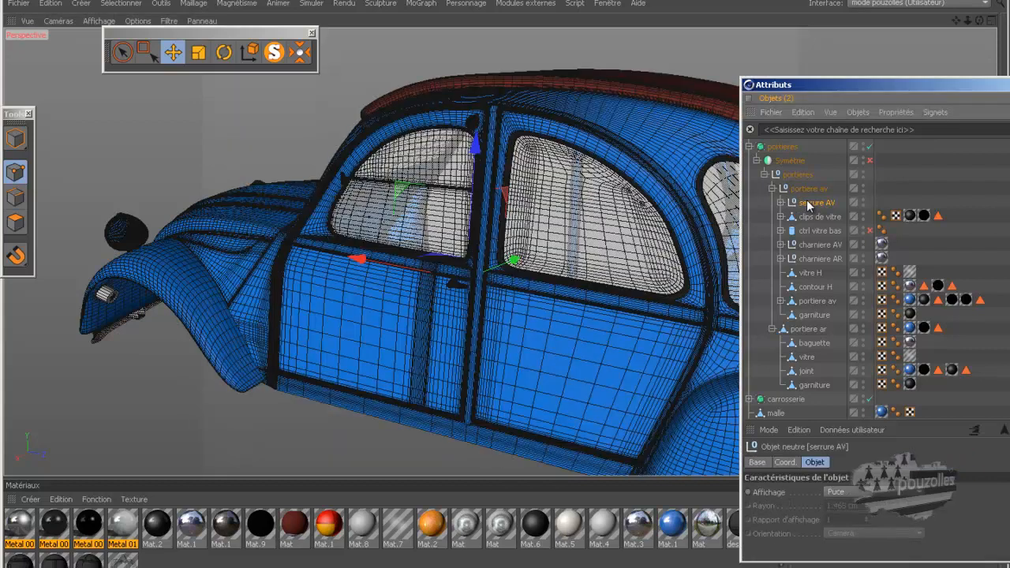
drag(807, 203, 813, 215)
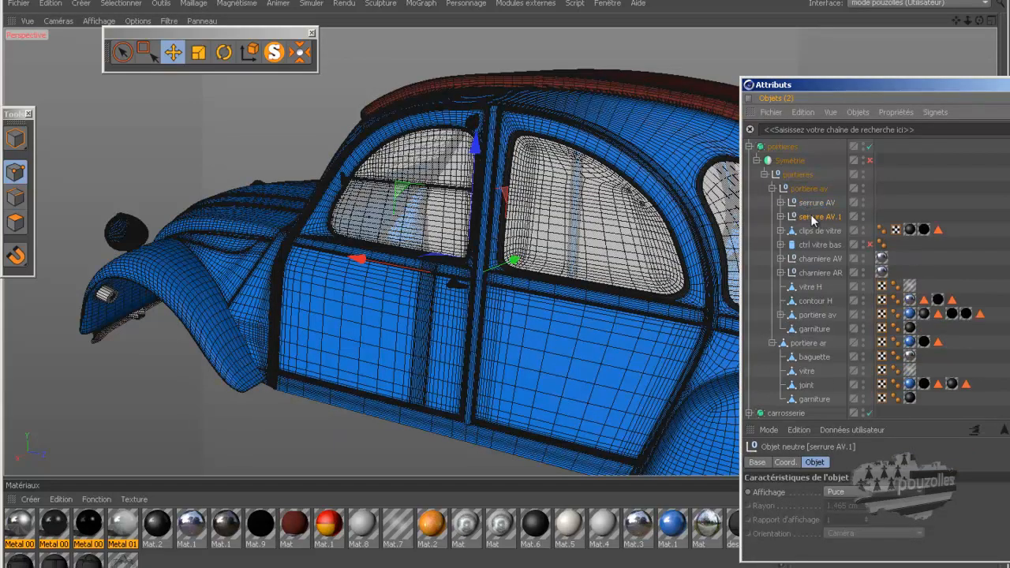
double_click(835, 216)
click(829, 216)
drag(835, 216, 850, 216)
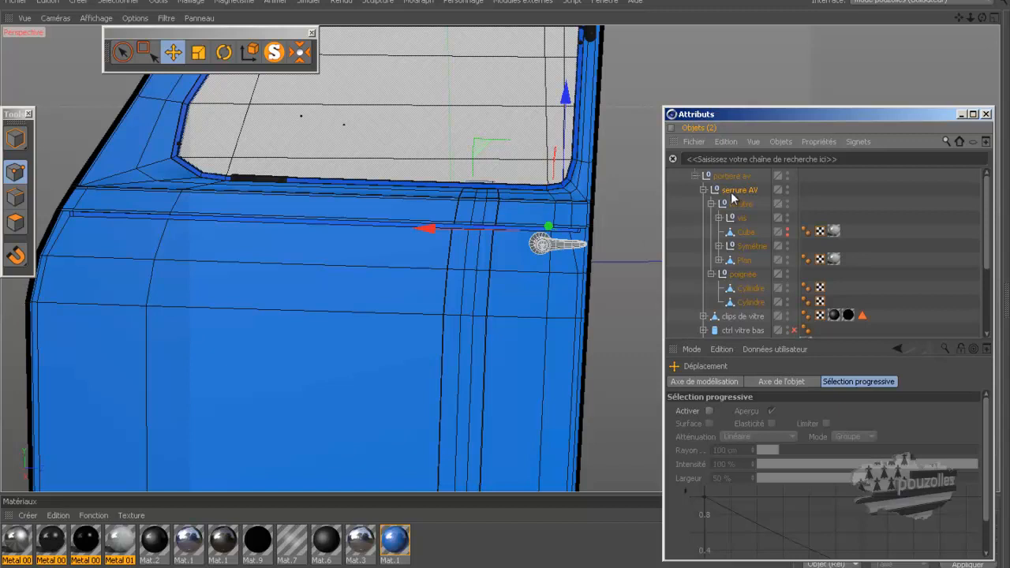
Duplicate the serrure AV group inside itself and rename the copy serrure AR
ctrl+drag(732, 195, 728, 201)
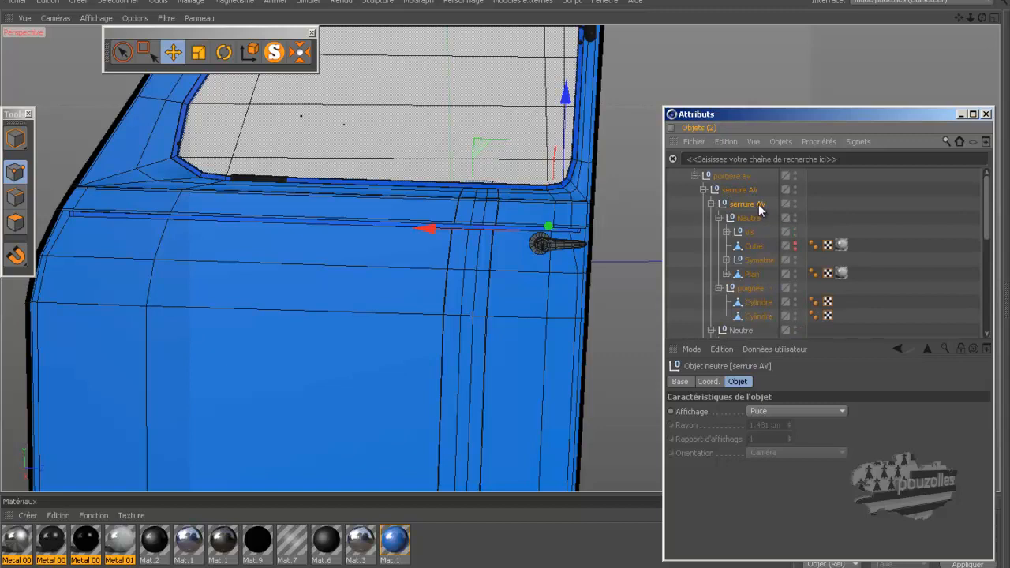
double_click(759, 206)
double_click(764, 205)
drag(763, 204, 776, 205)
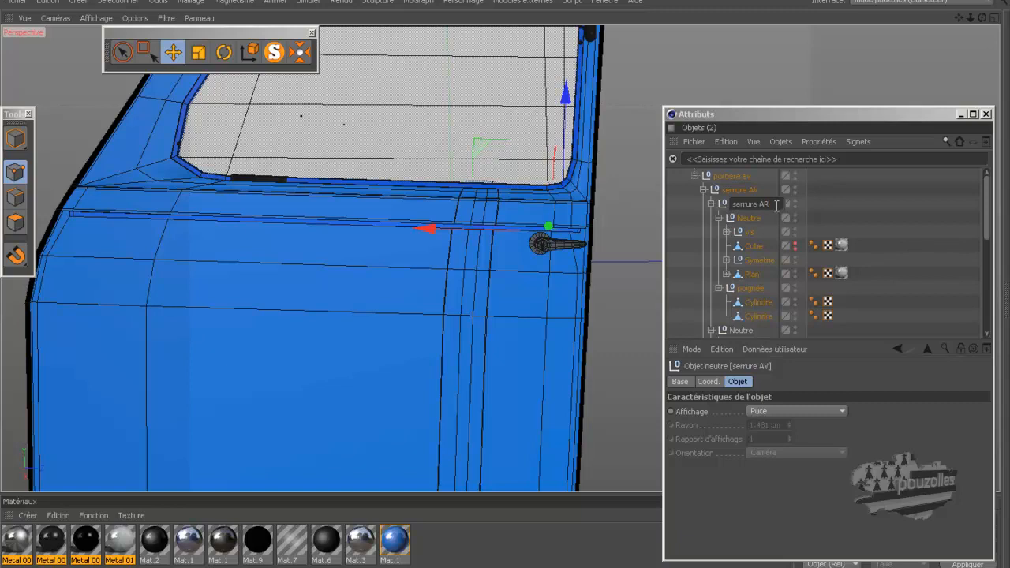
click(722, 205)
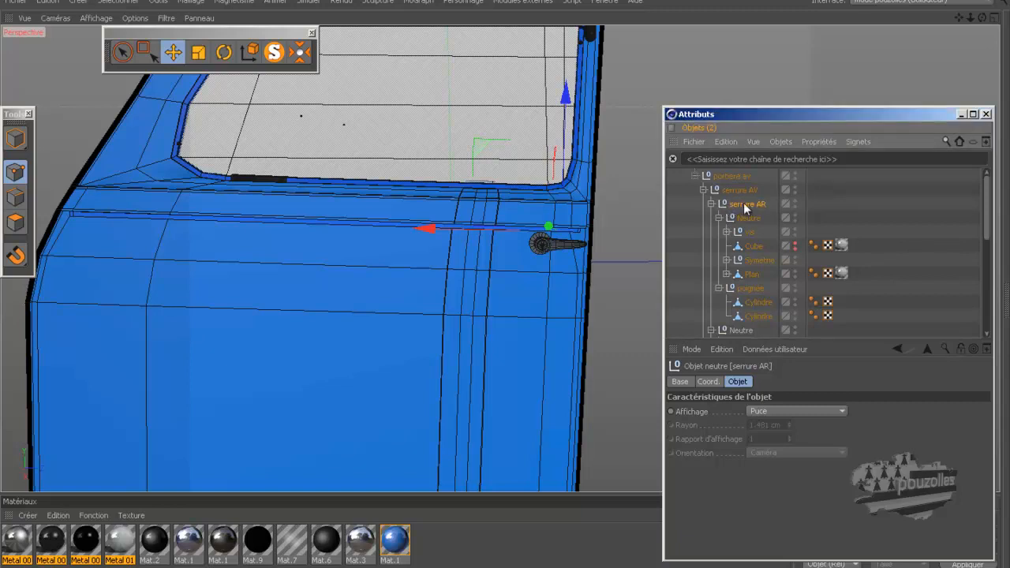
Collapse the Neutre and poignée groups of both locks and the portiere av mesh branch in the object hierarchy
scroll(746, 286, down, 2)
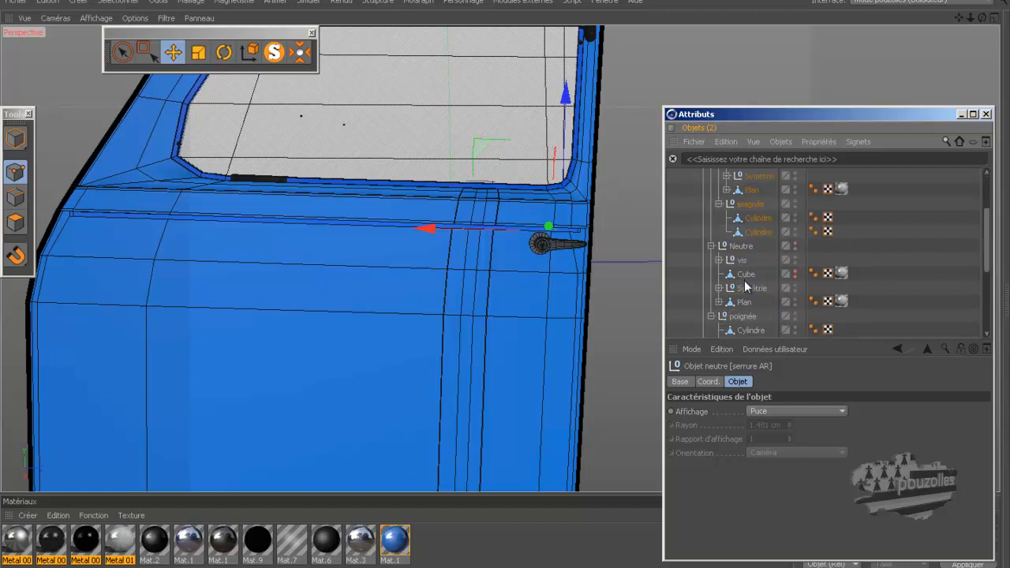
scroll(745, 286, down, 2)
scroll(746, 286, down, 2)
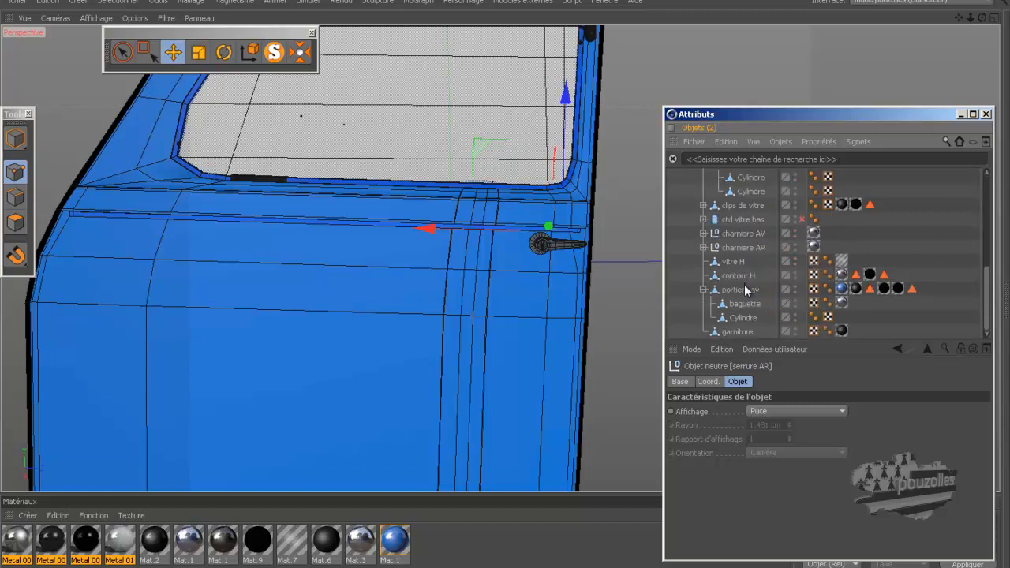
scroll(744, 285, up, 4)
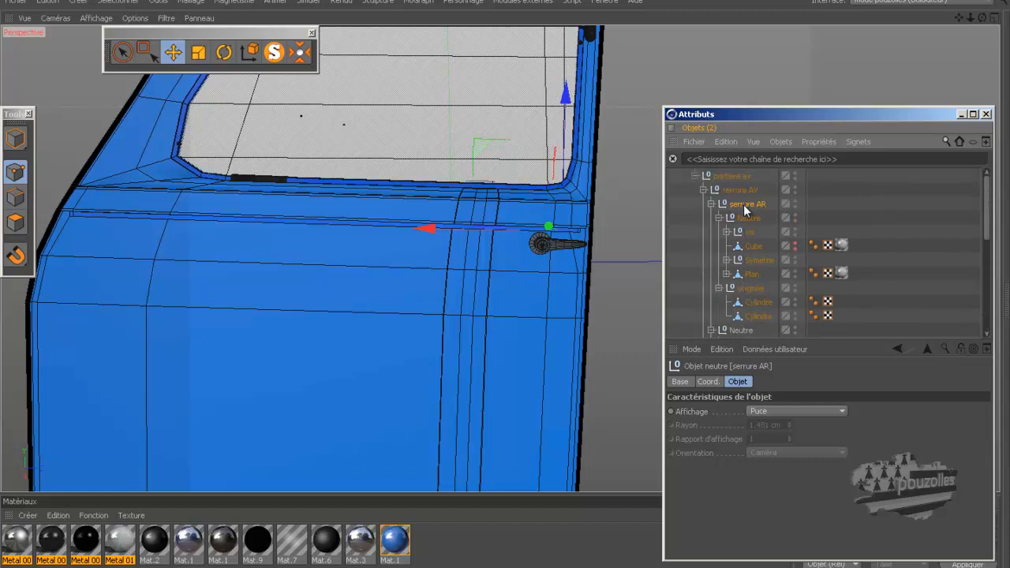
click(718, 217)
click(718, 231)
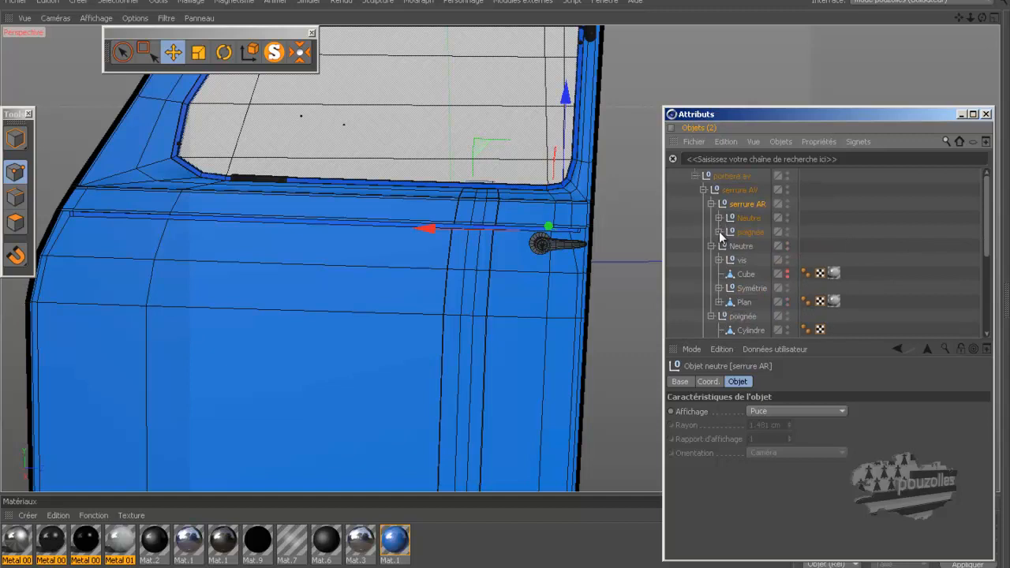
click(710, 247)
click(712, 260)
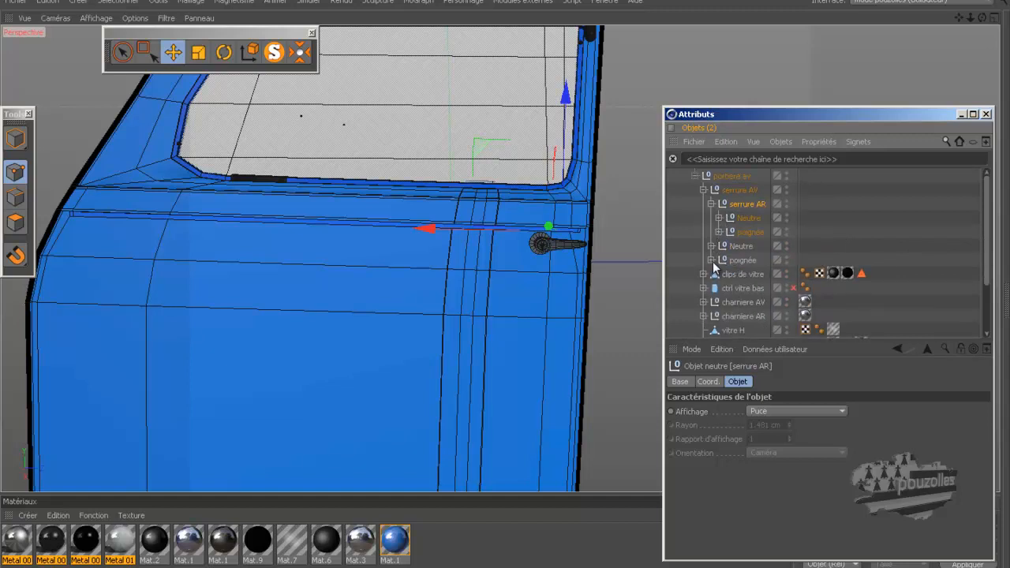
scroll(730, 285, down, 3)
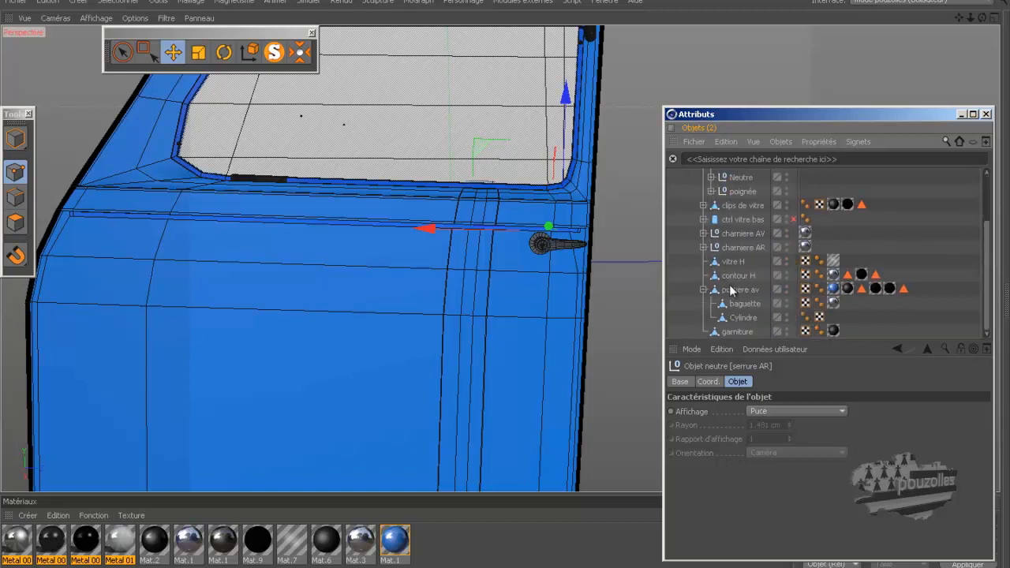
click(703, 290)
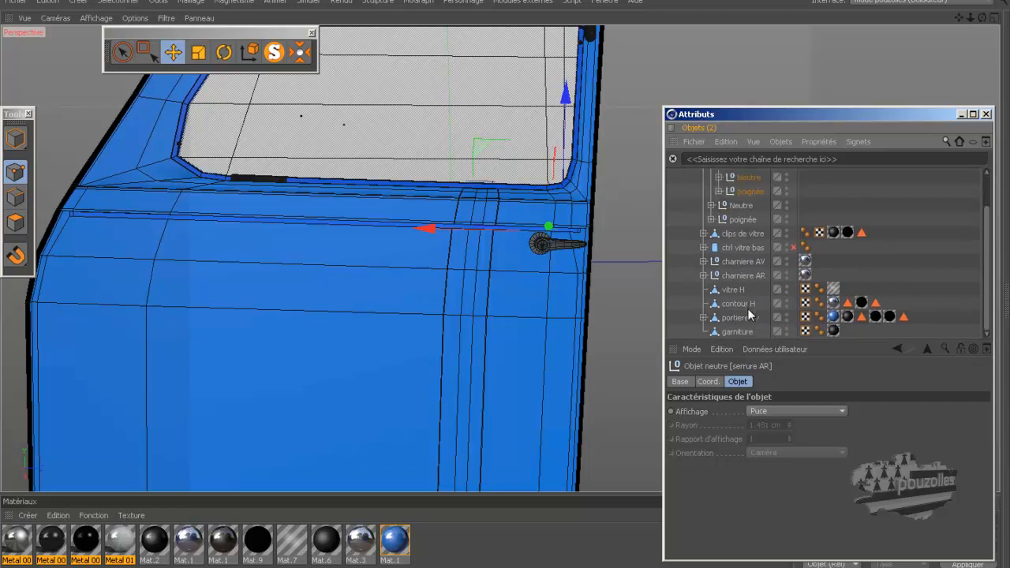
Show the whole car again and move the serrure AR group out of the front door, directly above portiere ar
click(276, 50)
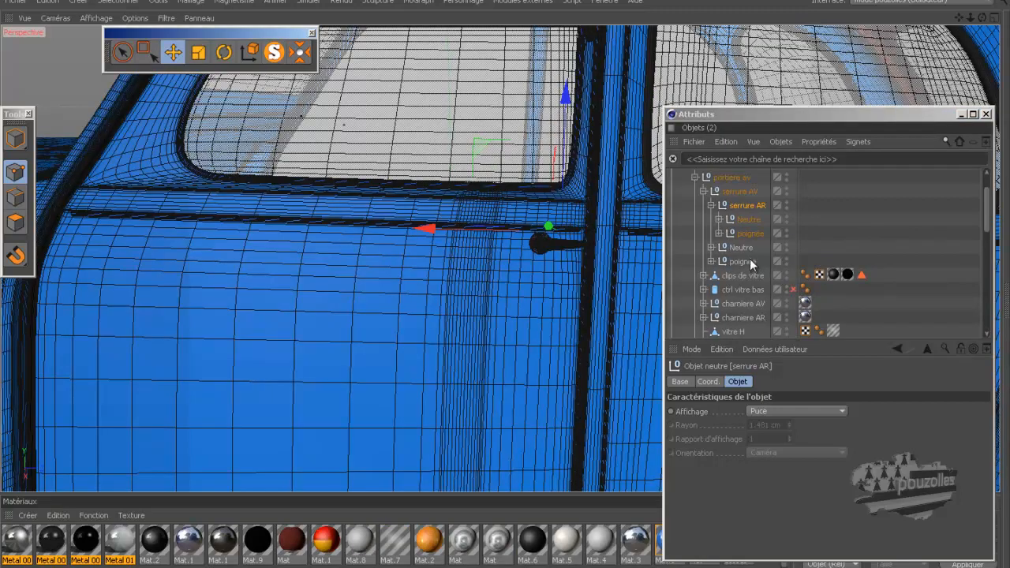
drag(746, 209, 745, 331)
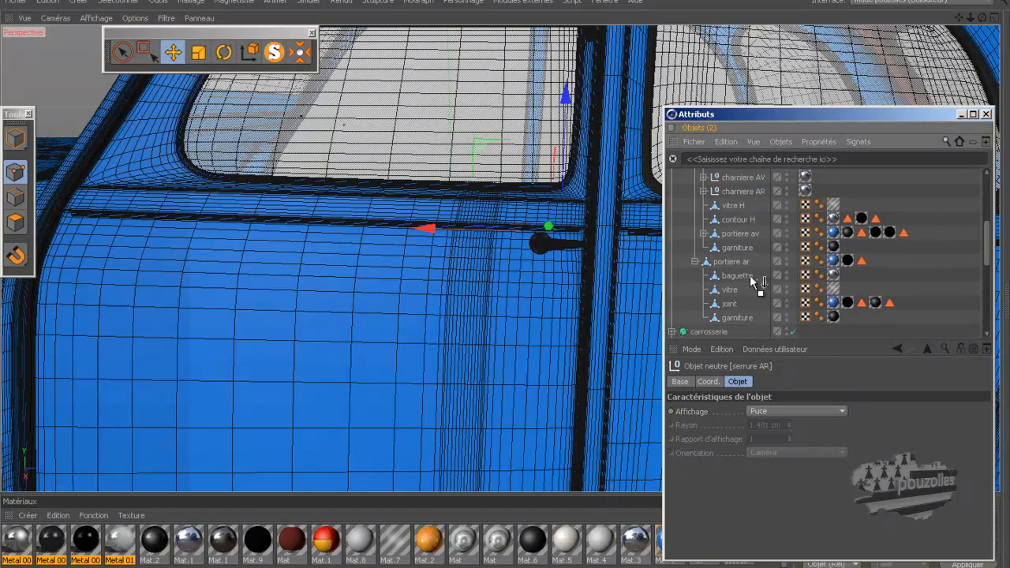
drag(728, 262, 727, 255)
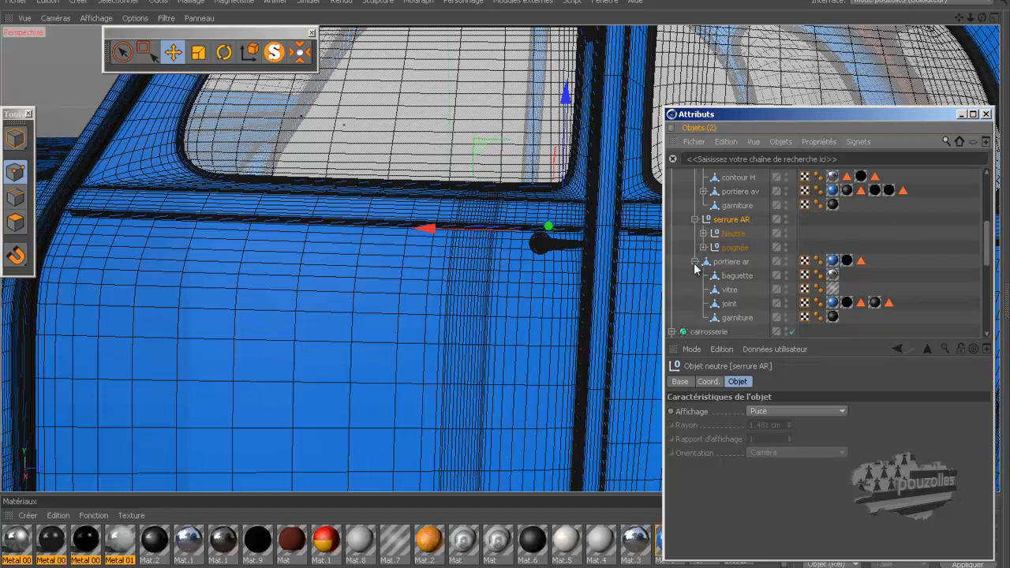
Collapse the portiere ar branch and move the poignée group out of serrure AR, directly above portiere ar
click(695, 261)
click(726, 249)
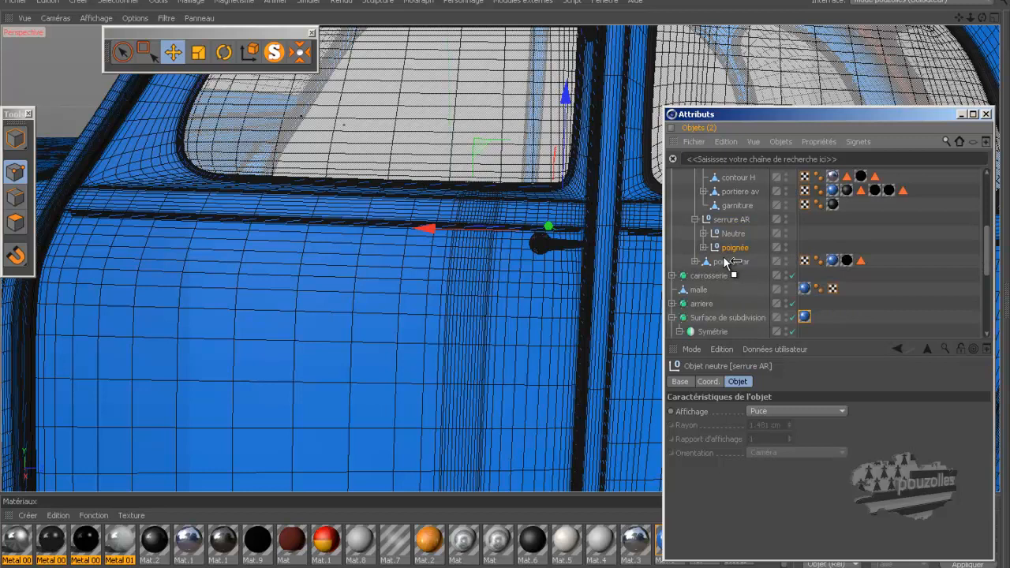
drag(729, 248, 716, 262)
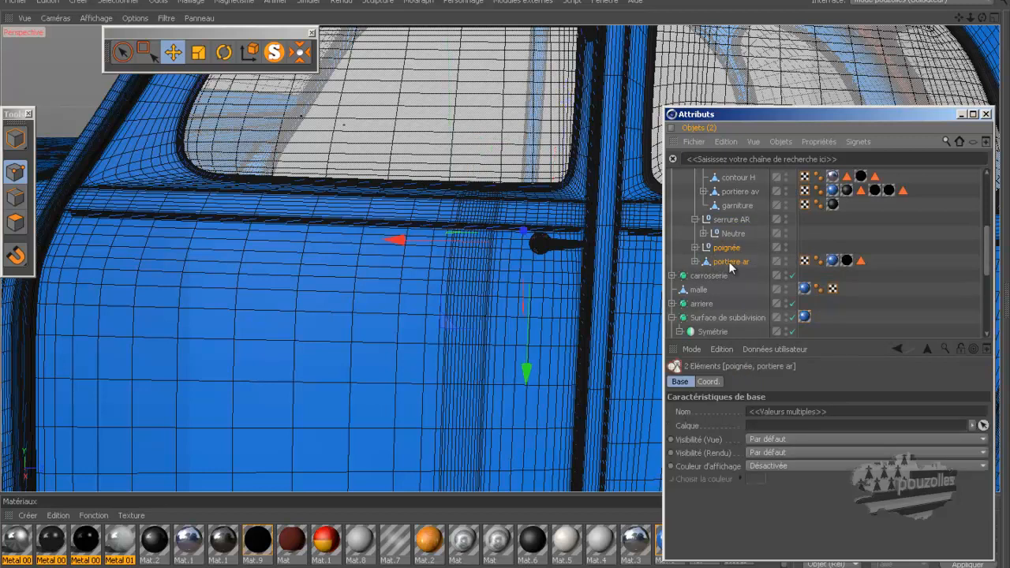
Copy the name of the portiere ar polygon object
double_click(728, 261)
key(ctrl+c)
right_click(730, 263)
click(741, 274)
click(737, 260)
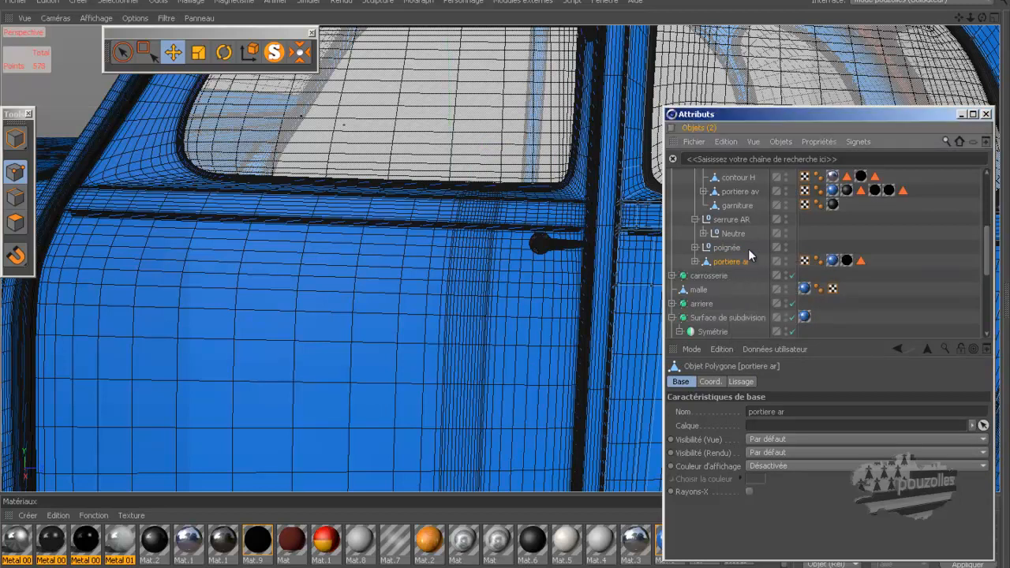
Group the poignée group and the portiere ar object together and name the new group portiere ar
ctrl+click(741, 248)
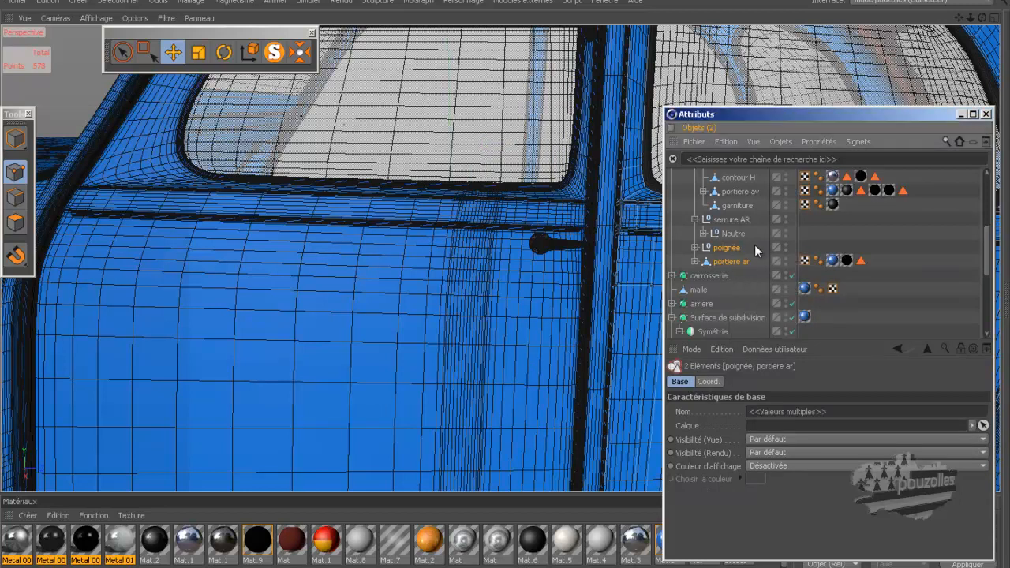
key(alt+g)
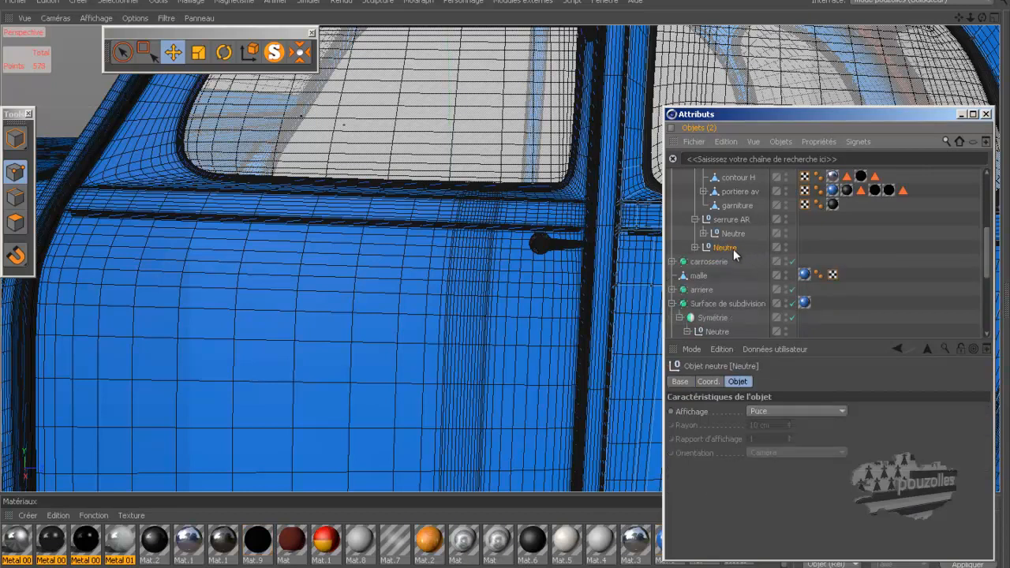
double_click(727, 247)
right_click(731, 248)
click(749, 286)
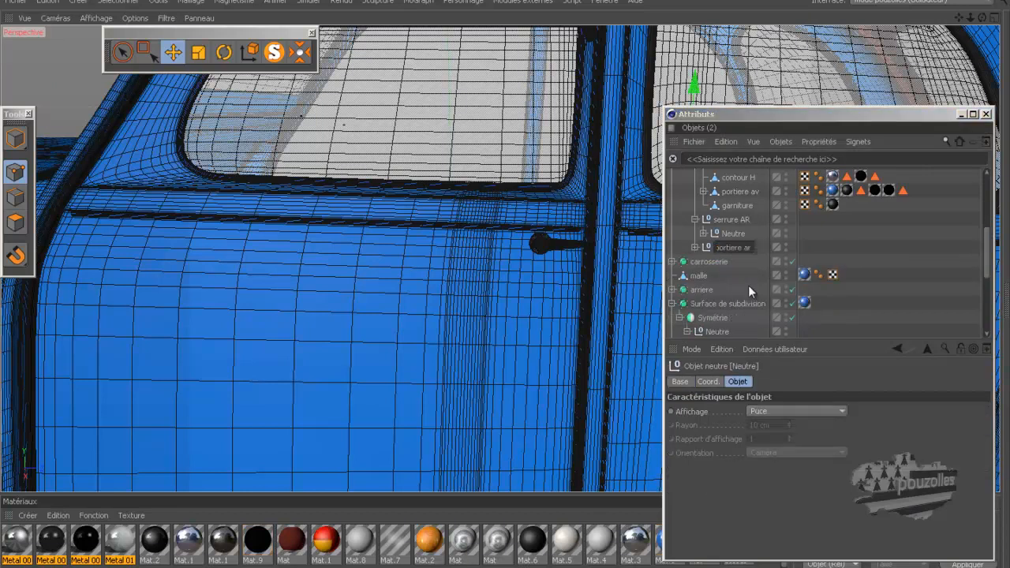
click(709, 248)
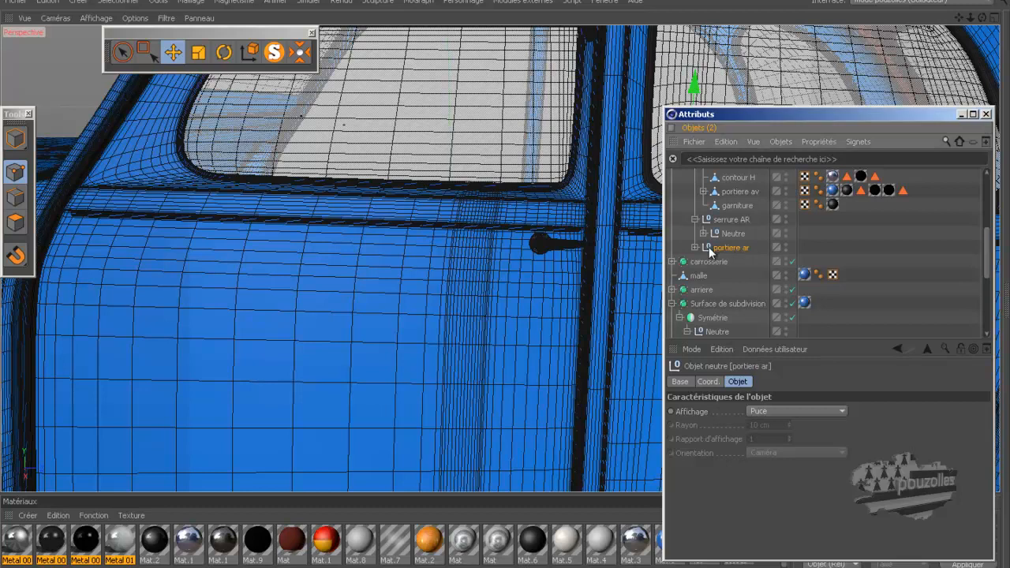
Expand the new portiere ar group and isolate it so that only the rear door and its handle are shown
click(695, 248)
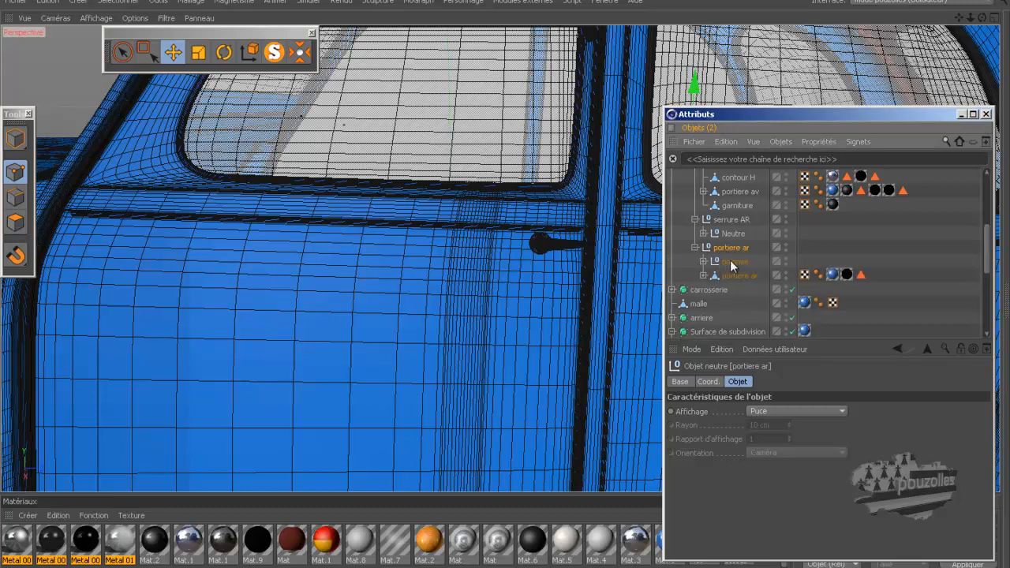
click(731, 260)
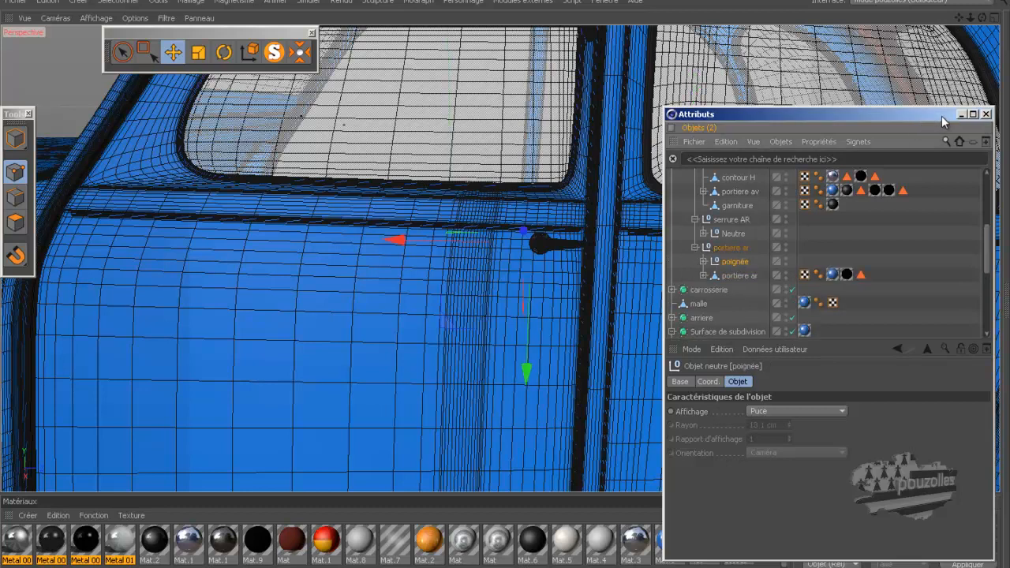
click(731, 250)
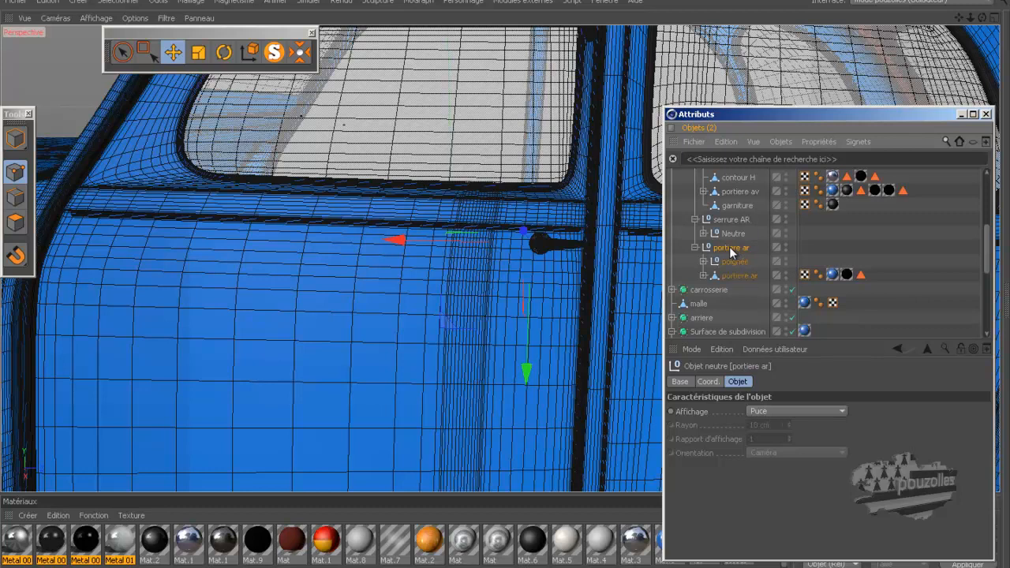
click(275, 52)
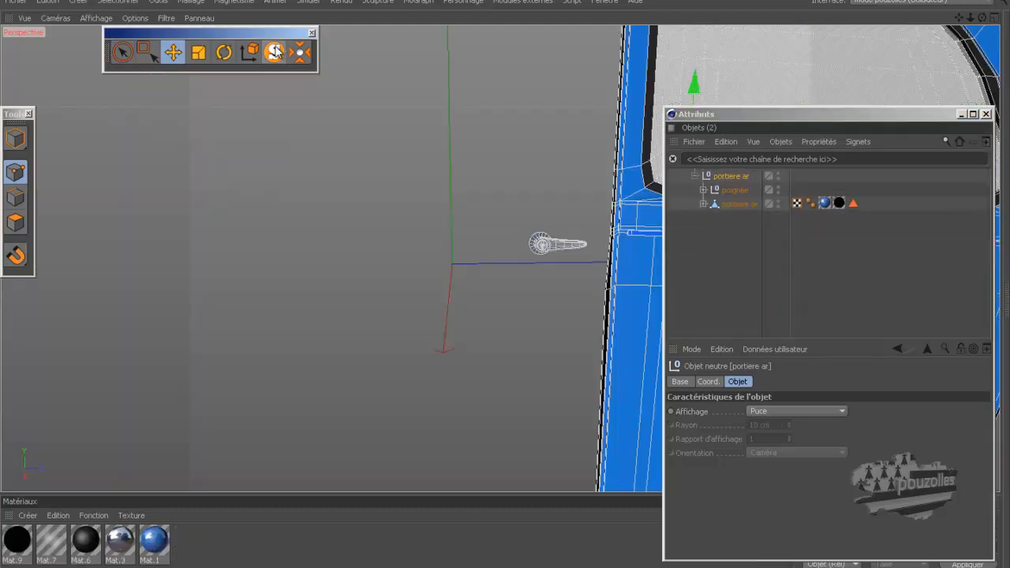
Select the poignée group inside the portiere ar group and leave the isolated display so the whole car is shown
click(733, 191)
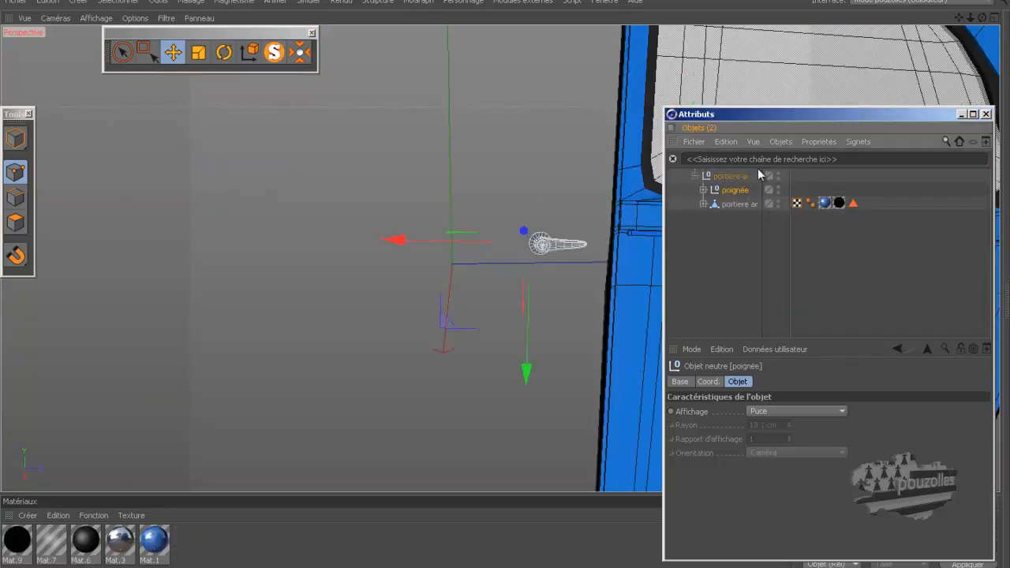
drag(816, 124, 500, 522)
scroll(314, 314, down, 2)
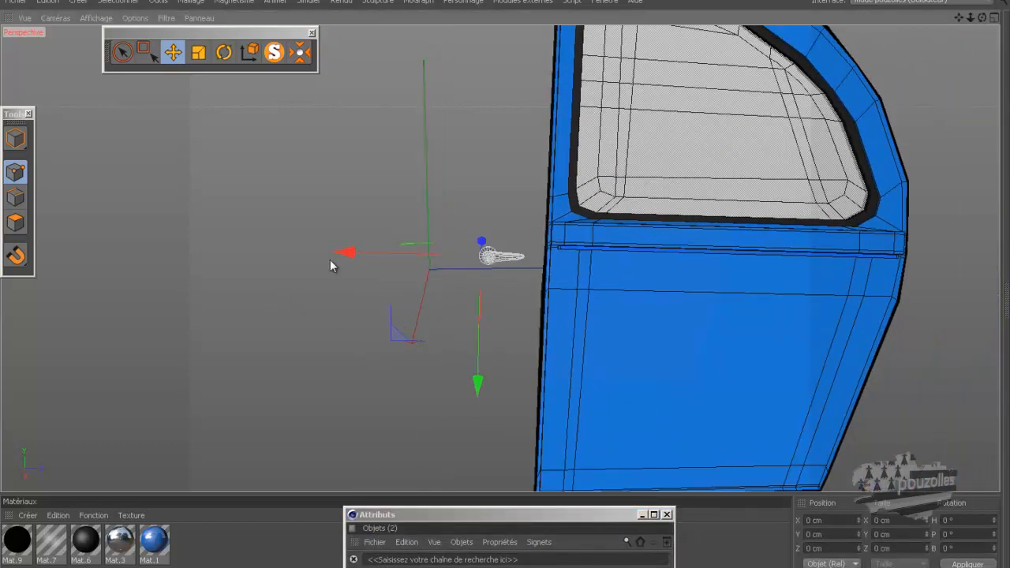
drag(493, 512, 669, 301)
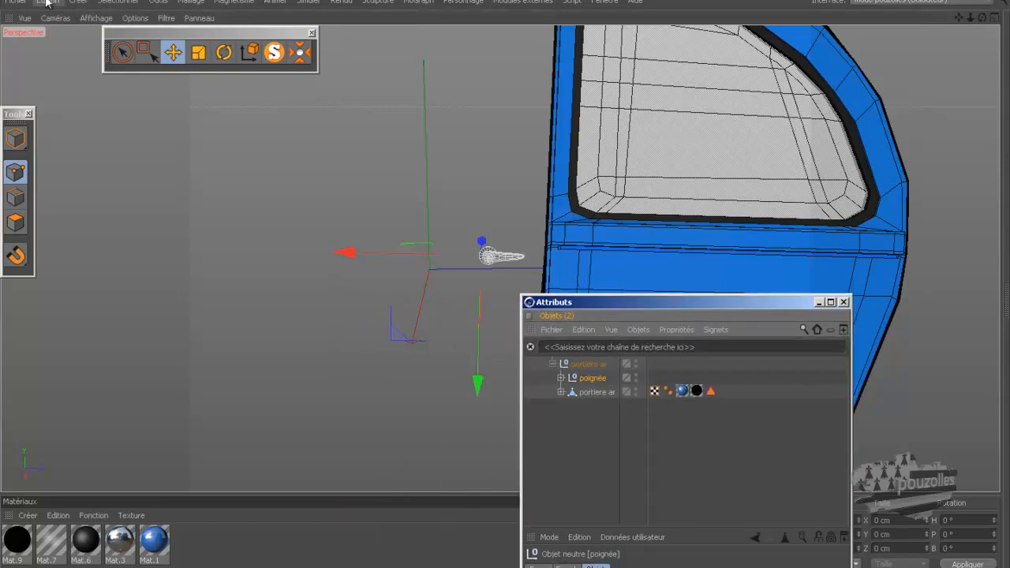
click(280, 53)
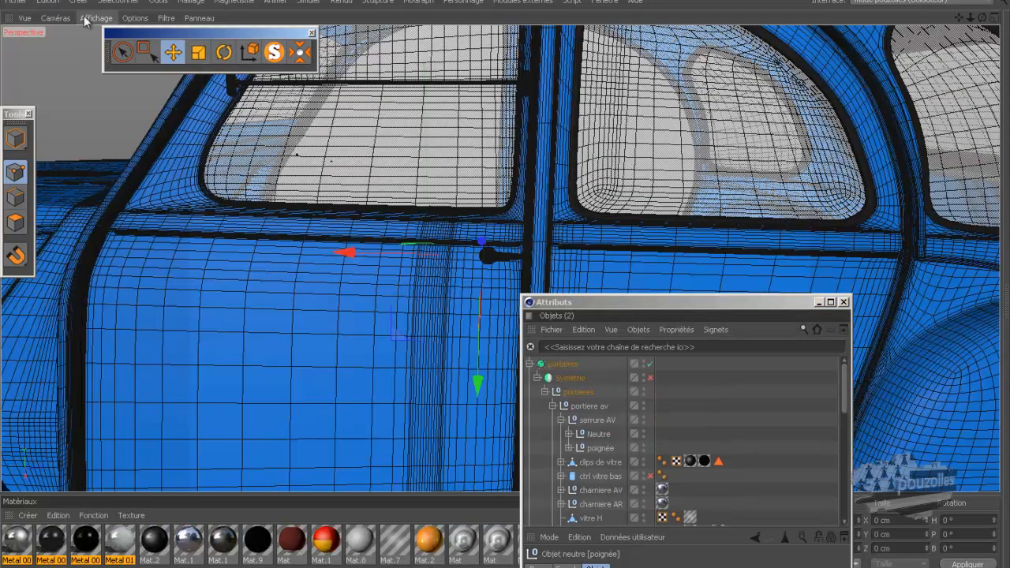
Delete the poignée group from the portiere ar group
click(52, 3)
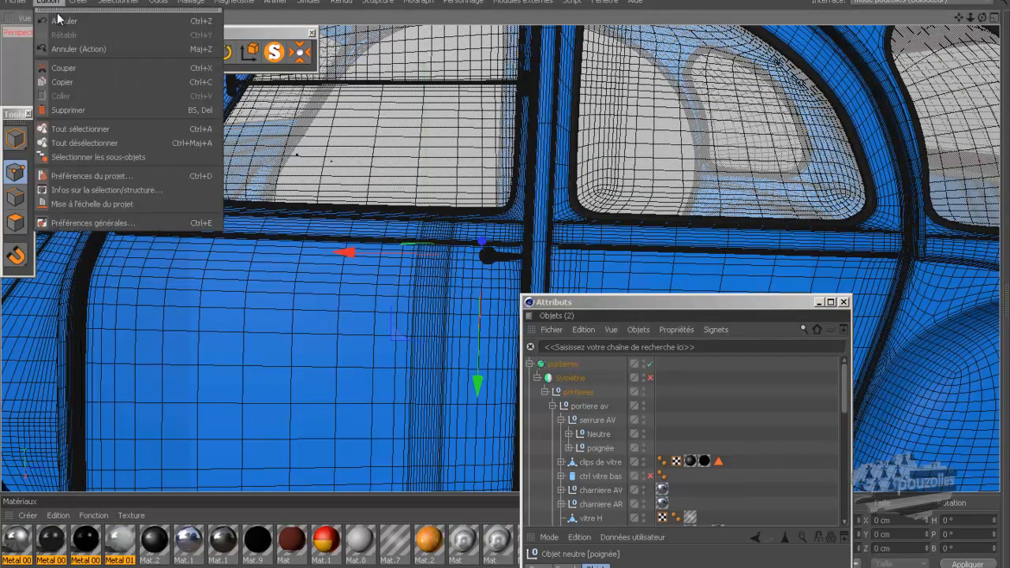
click(55, 4)
drag(648, 299, 697, 180)
scroll(635, 298, down, 3)
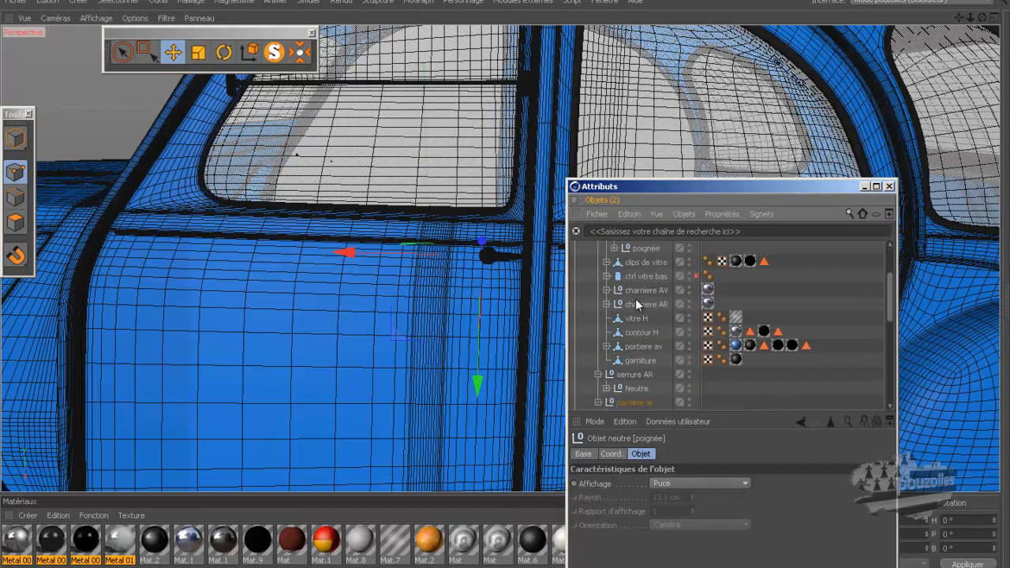
scroll(642, 309, down, 2)
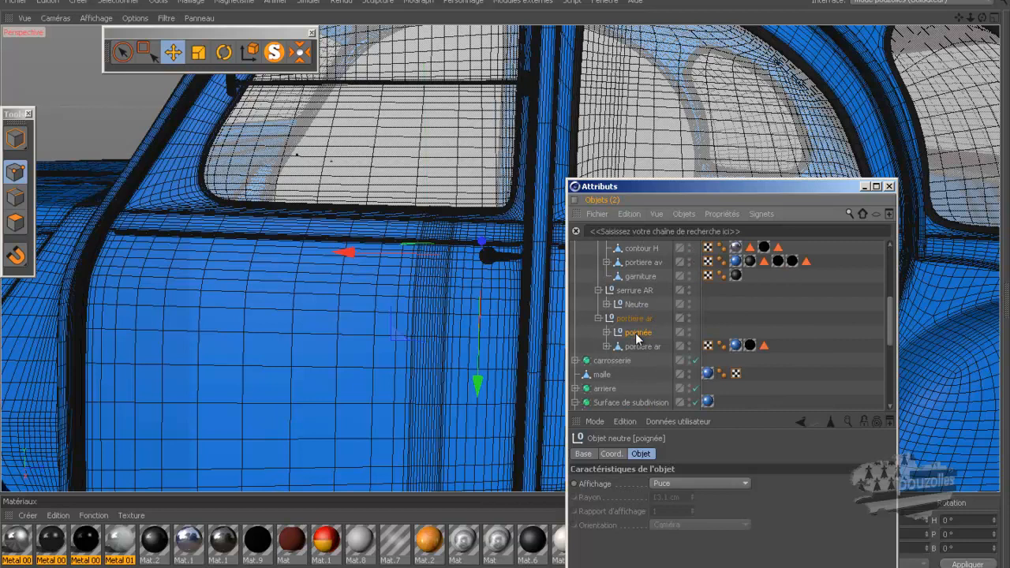
key(Delete)
Collapse serrure AV in the portiere av group, duplicate it directly below and rename the copy serrure Ar
scroll(643, 319, up, 5)
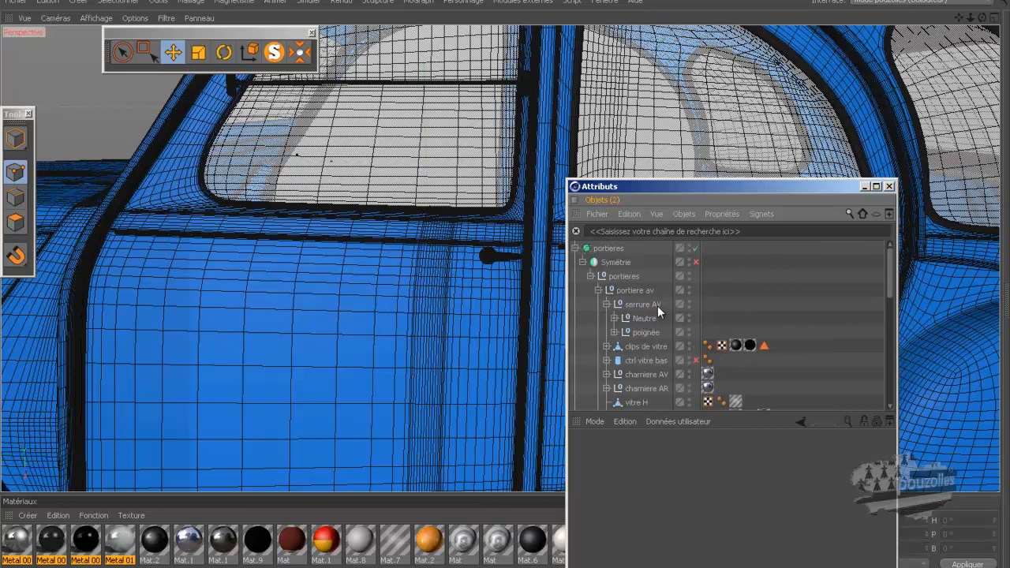
click(606, 305)
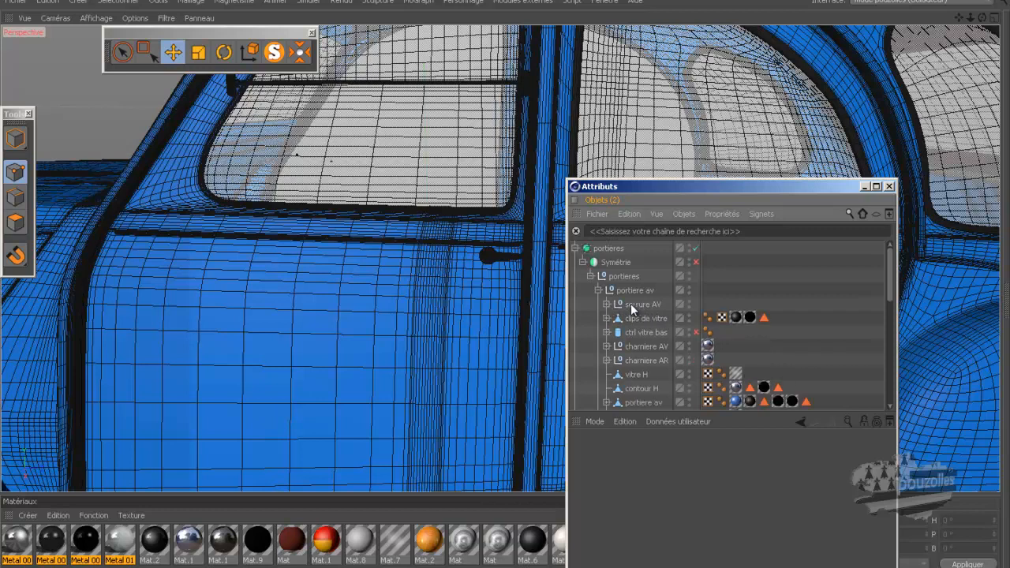
click(646, 303)
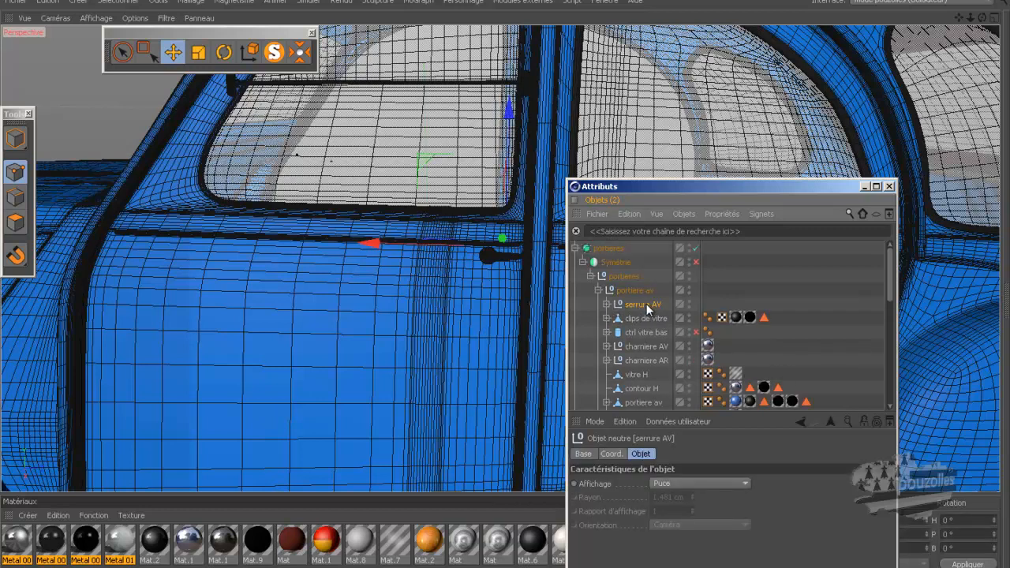
ctrl+drag(646, 306, 644, 315)
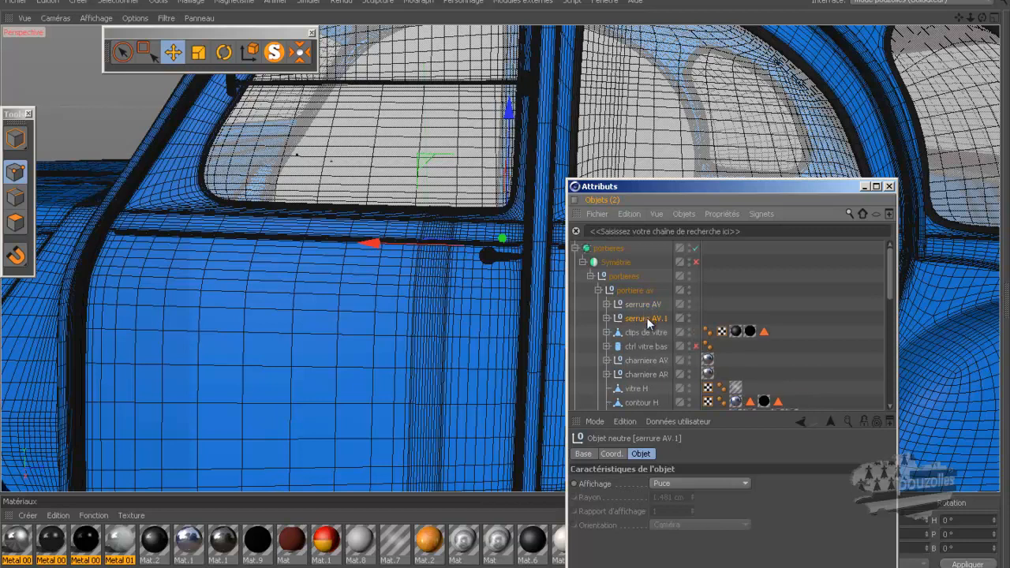
double_click(647, 318)
click(661, 320)
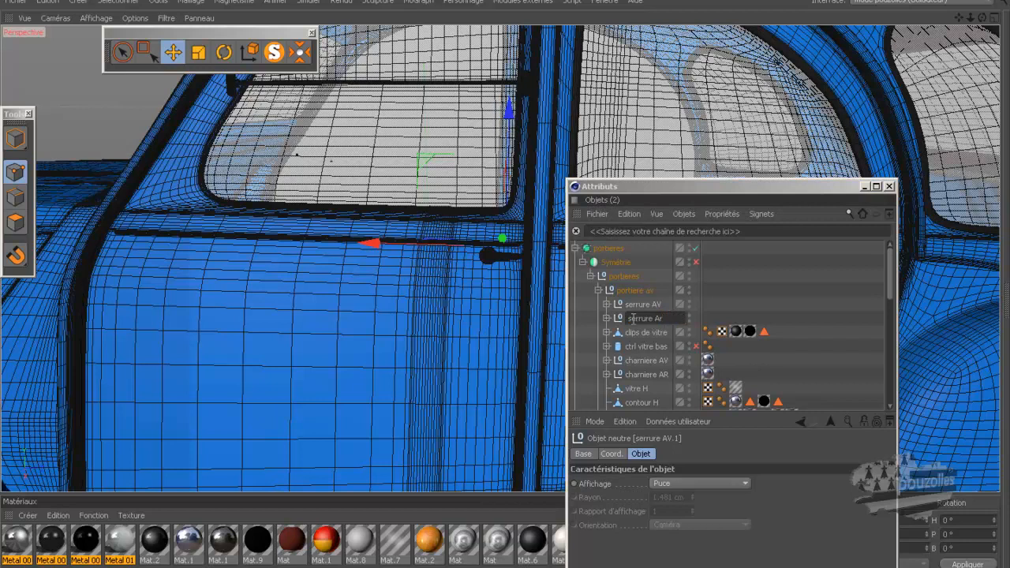
text(r)
key(Return)
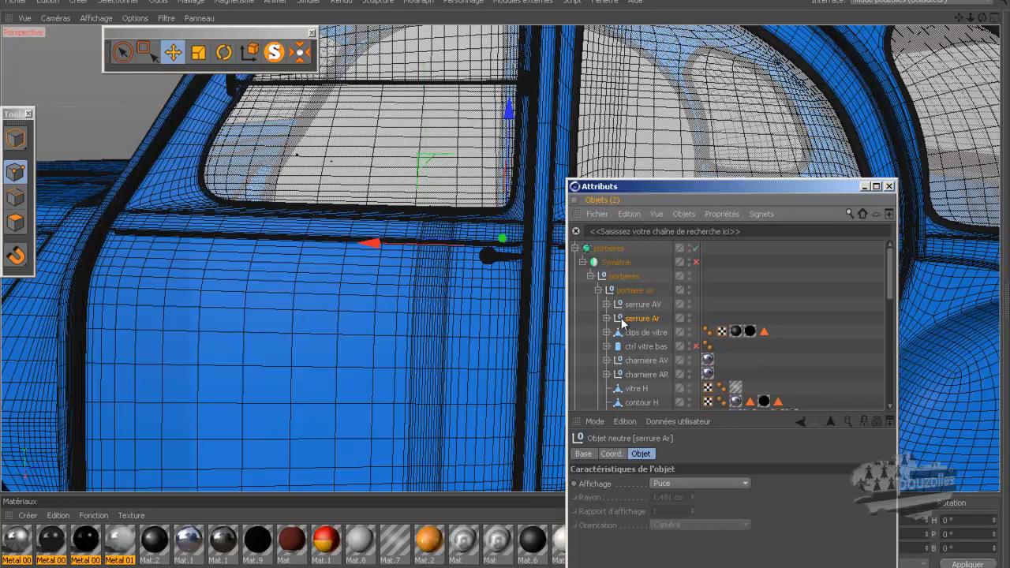
Move serrure Ar into the portiere ar group above the door polygon and isolate that group
scroll(631, 401, down, 3)
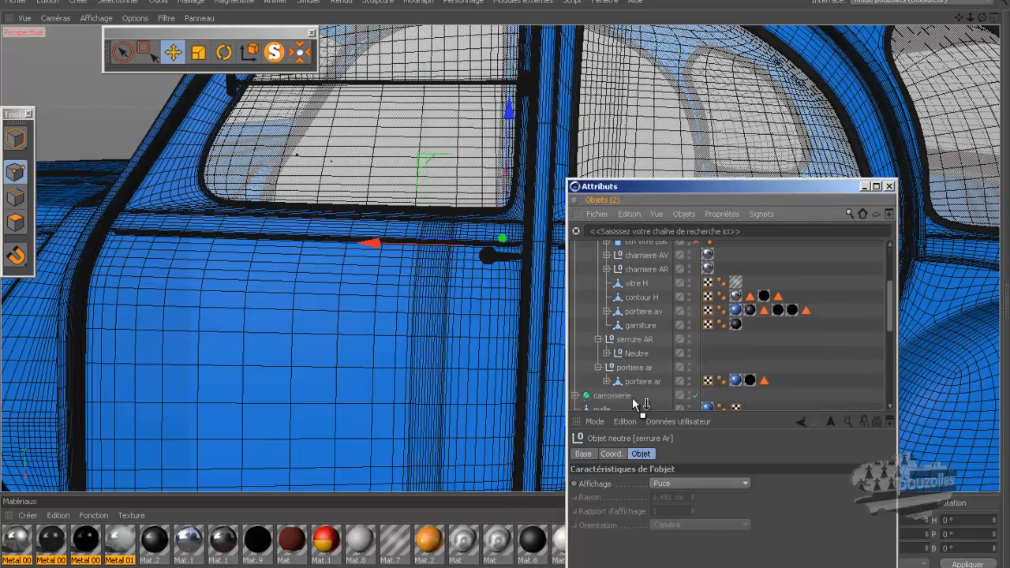
drag(634, 387, 635, 375)
click(640, 355)
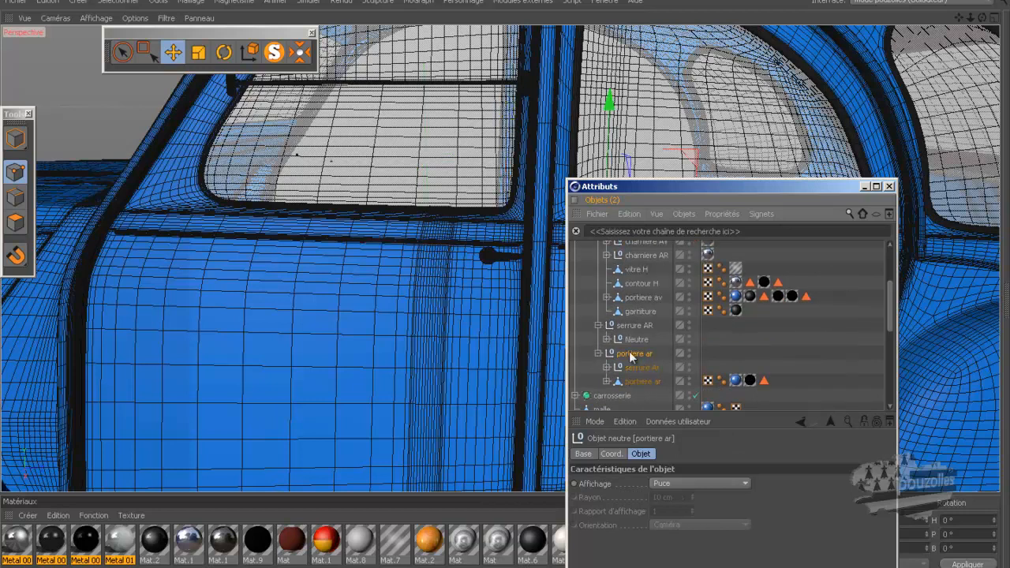
click(274, 52)
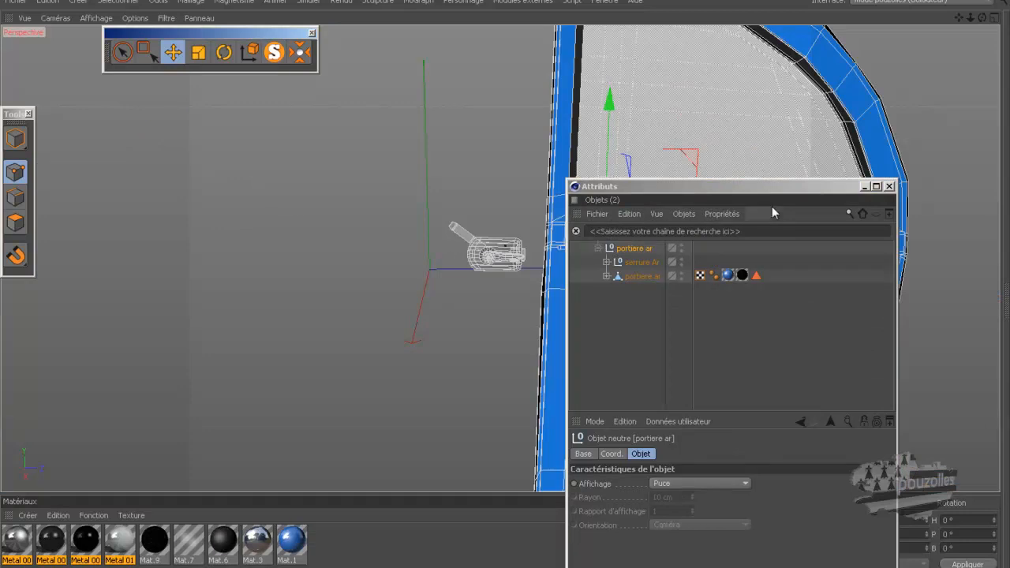
drag(852, 192, 623, 532)
drag(733, 238, 824, 238)
click(48, 2)
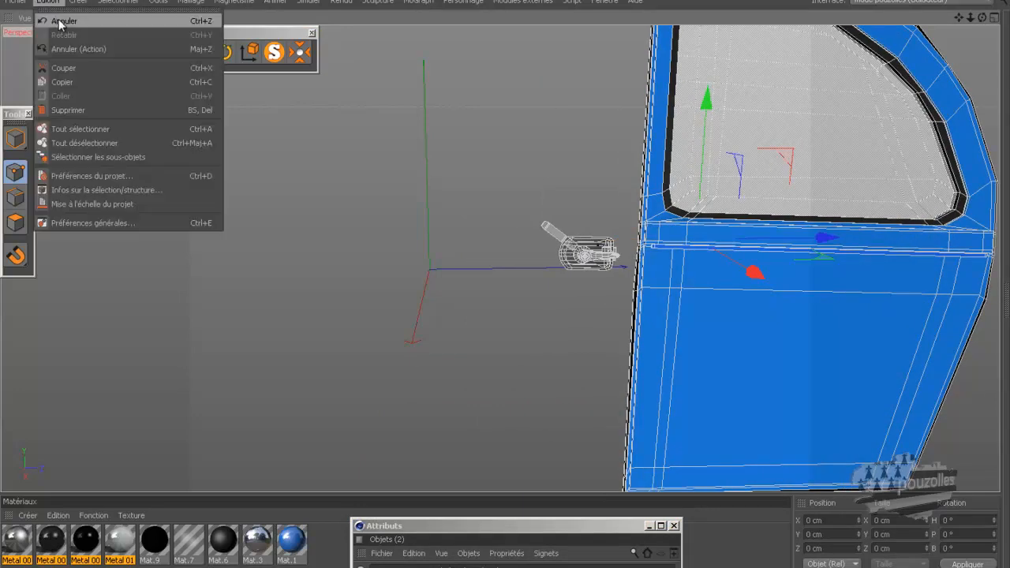
click(57, 19)
Move the serrure Ar group along the car to the rear edge of the rear door, just below the trim strip
drag(547, 527, 750, 391)
click(601, 468)
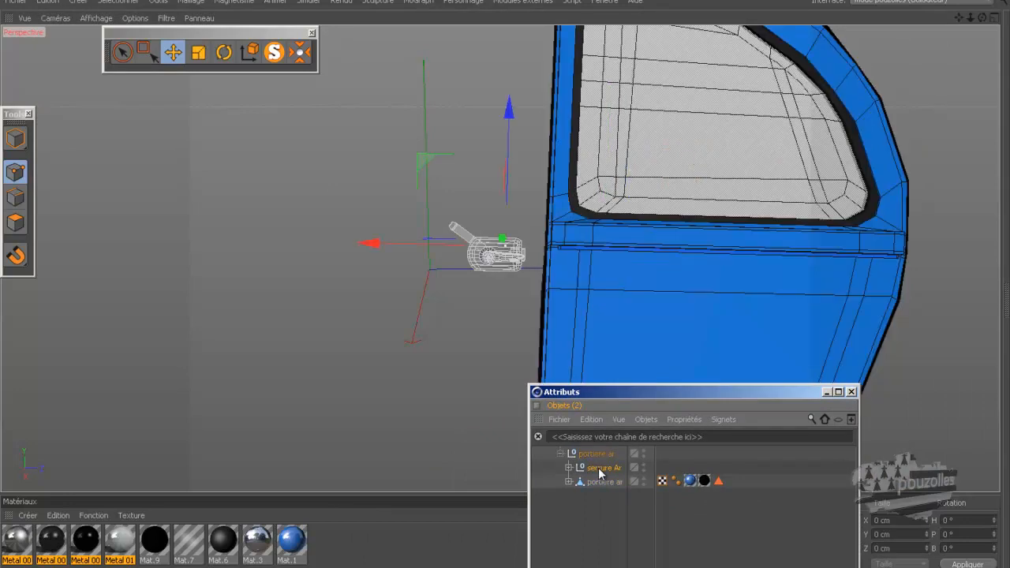
drag(379, 249, 750, 313)
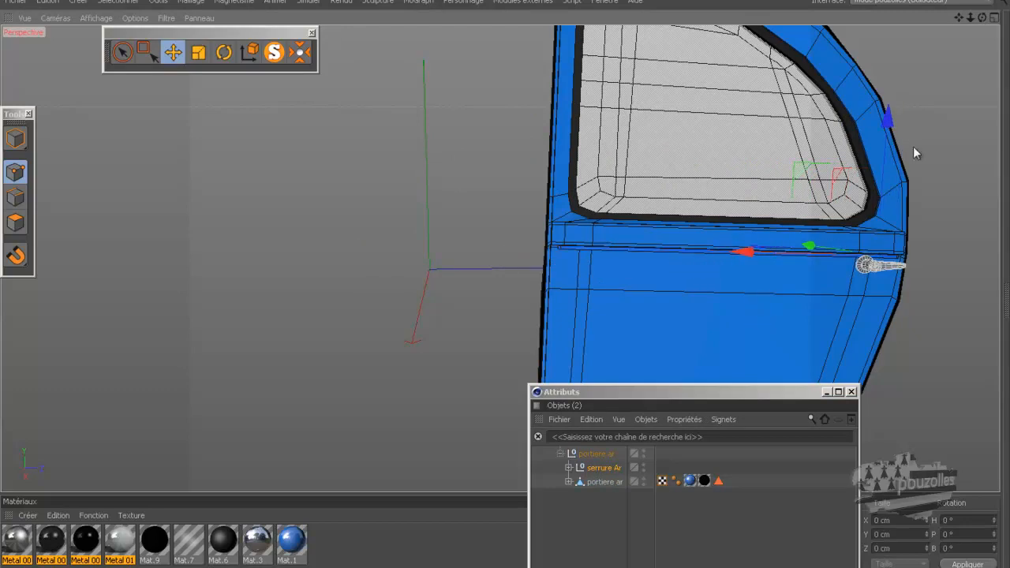
Shift serrure Ar through the door's thickness, lower it slightly below the trim and nudge it closer to the door's rear edge
drag(959, 21, 950, 45)
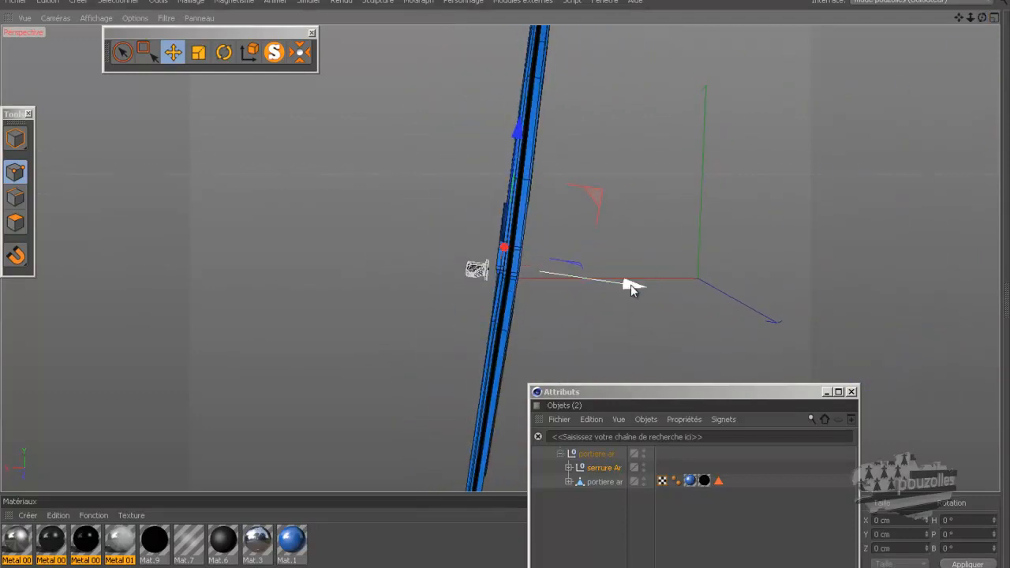
drag(631, 286, 641, 294)
scroll(537, 275, up, 5)
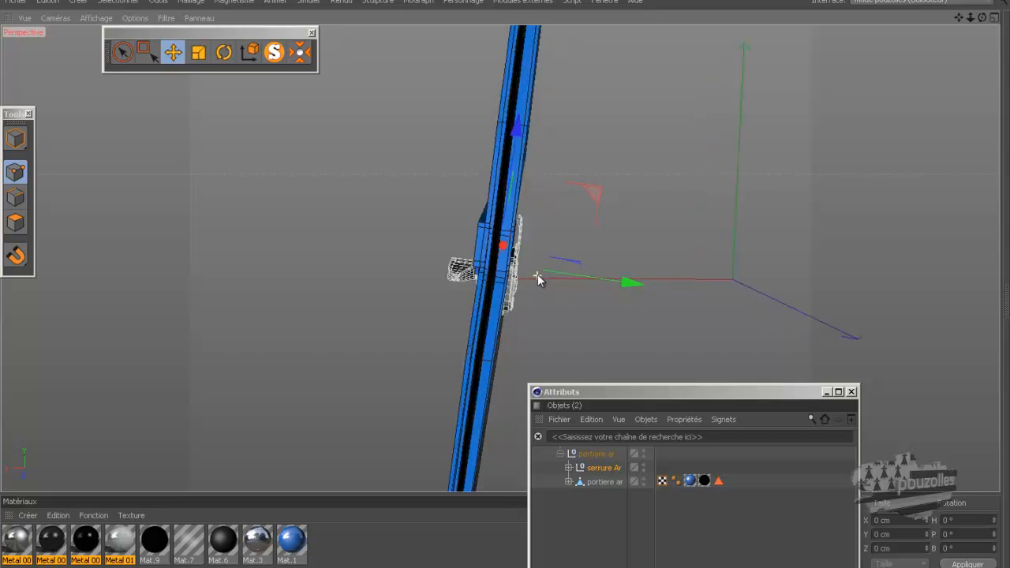
drag(981, 17, 506, 280)
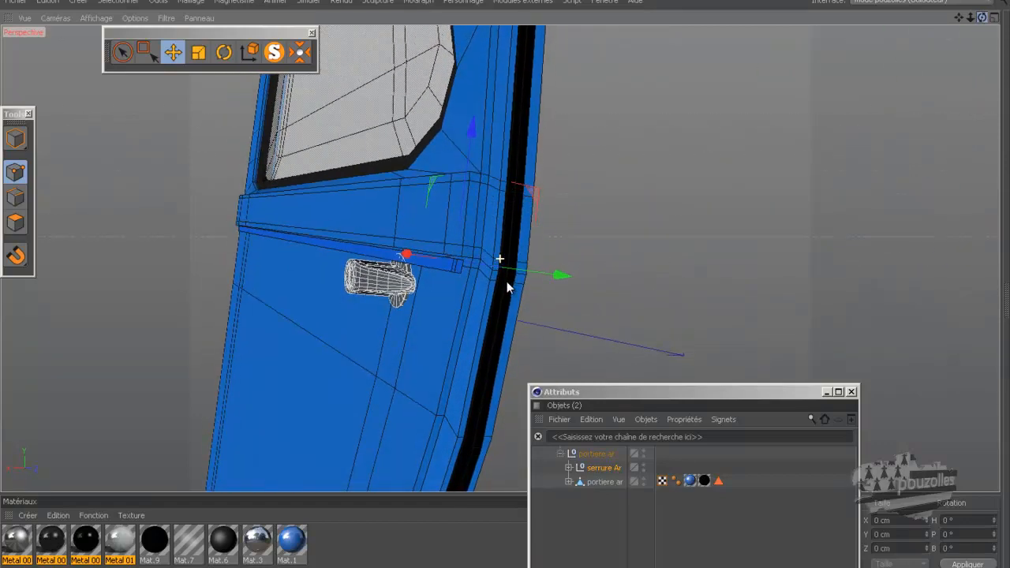
drag(475, 133, 478, 141)
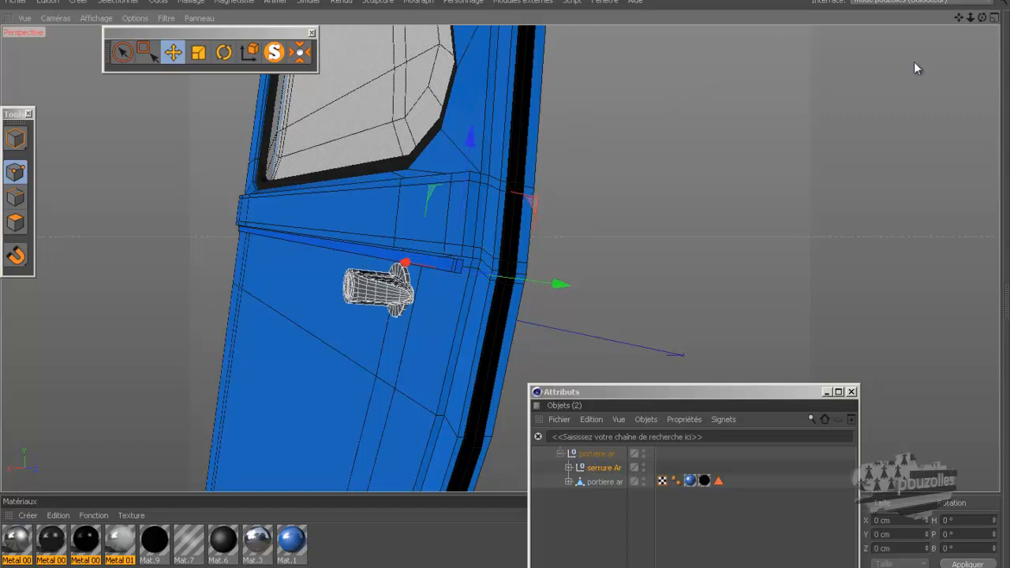
drag(980, 17, 505, 284)
drag(719, 269, 685, 279)
Rotate serrure Ar slightly around two axes to align it with the slant of the rear door panel
click(224, 52)
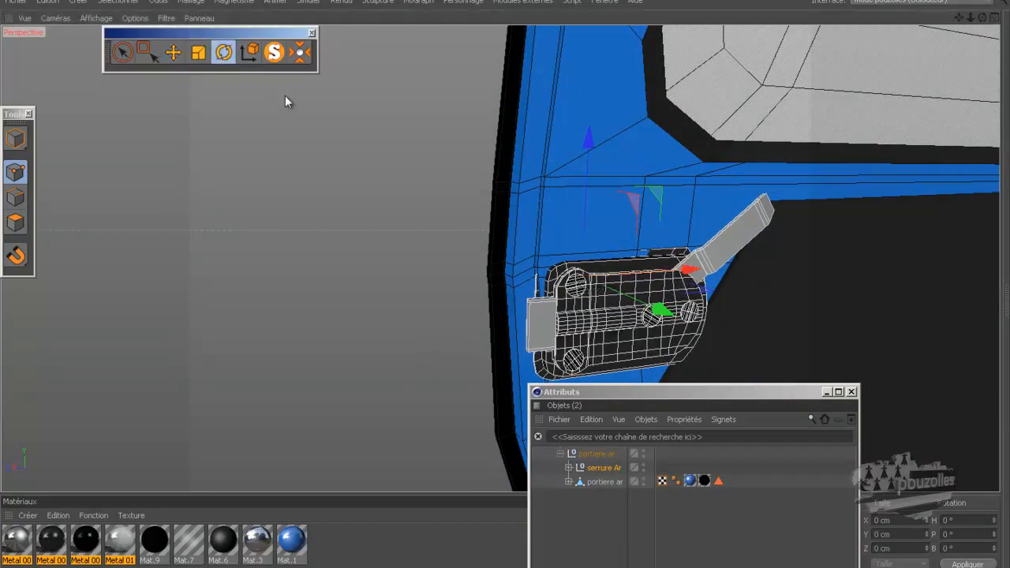
drag(521, 230, 521, 244)
drag(984, 17, 510, 290)
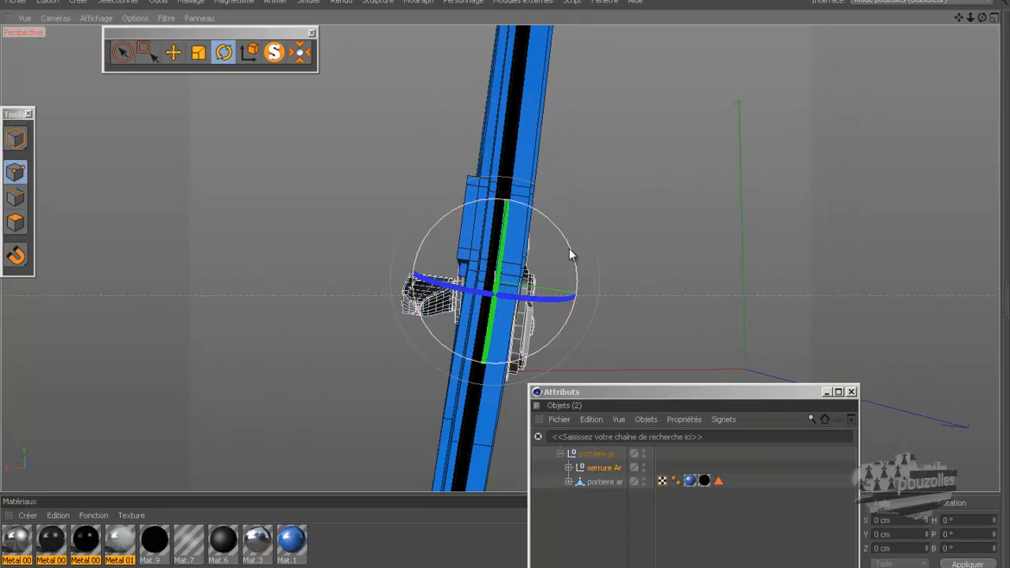
drag(569, 251, 568, 254)
Fine-tune the position of serrure Ar across the door's thickness, along the door and vertically, checking the inner and outer sides
drag(982, 18, 507, 293)
click(173, 52)
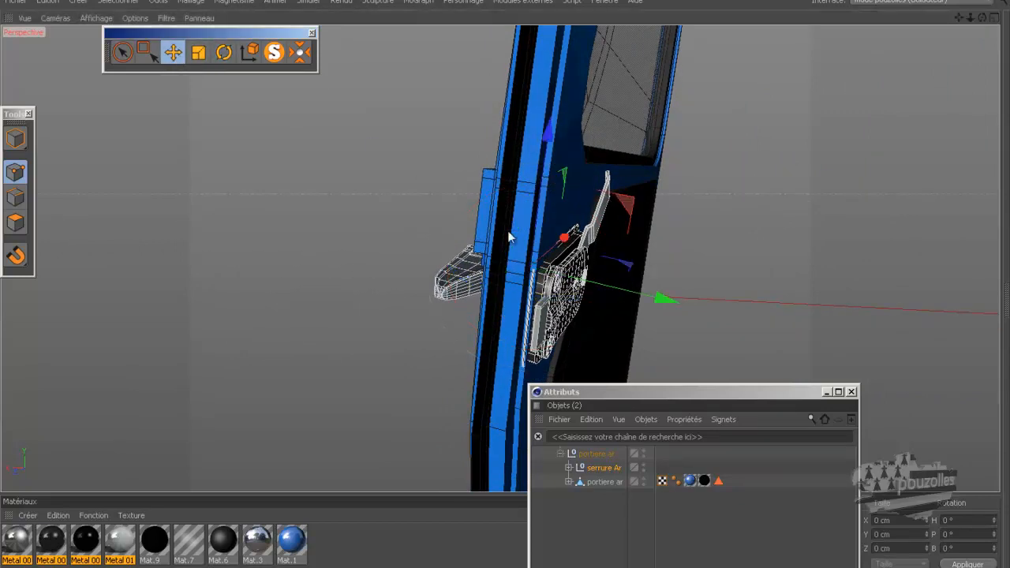
drag(626, 290, 629, 295)
drag(982, 18, 497, 290)
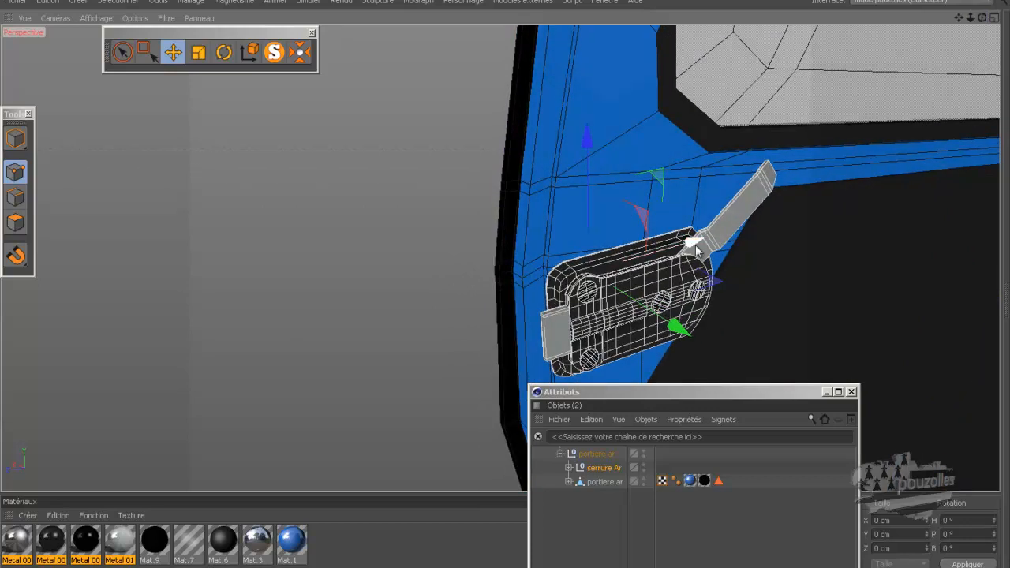
drag(696, 249, 700, 246)
drag(982, 17, 507, 290)
drag(454, 142, 453, 158)
drag(981, 19, 497, 284)
alt+drag(565, 169, 628, 325)
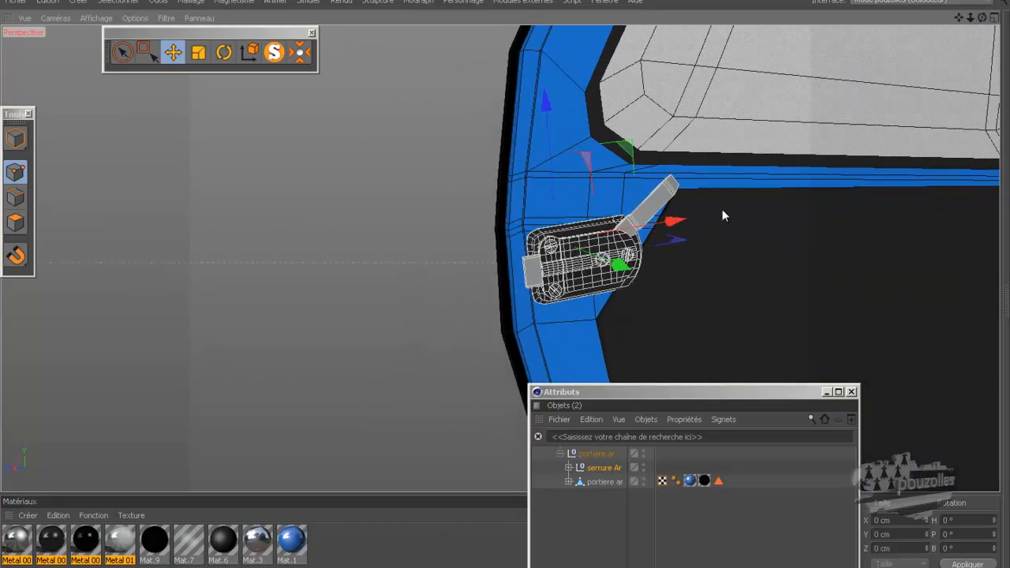
drag(981, 18, 508, 290)
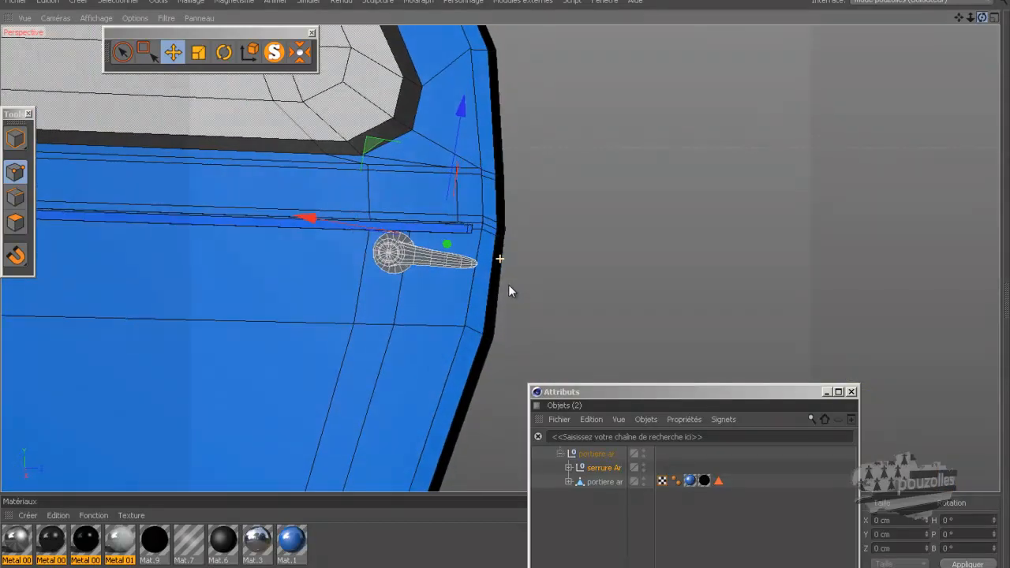
Expand serrure Ar and try rotating its poignée group around the handle's pivot
click(568, 467)
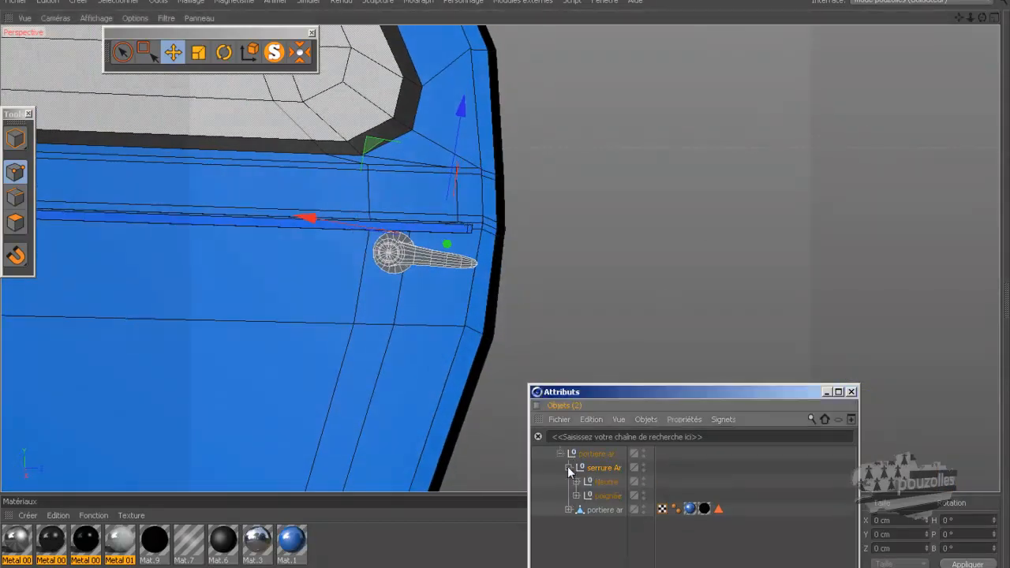
click(602, 495)
click(224, 52)
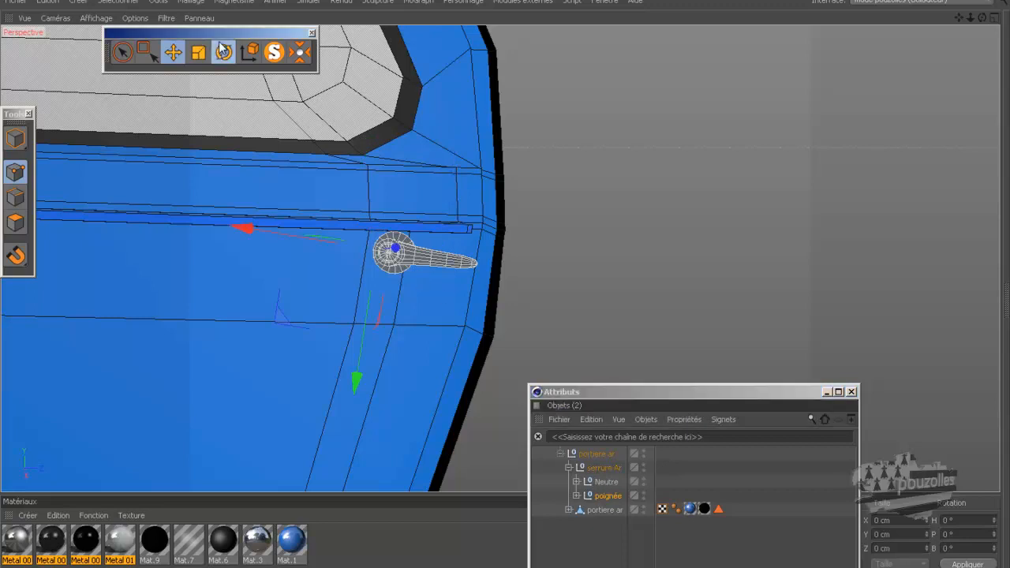
drag(400, 326, 411, 326)
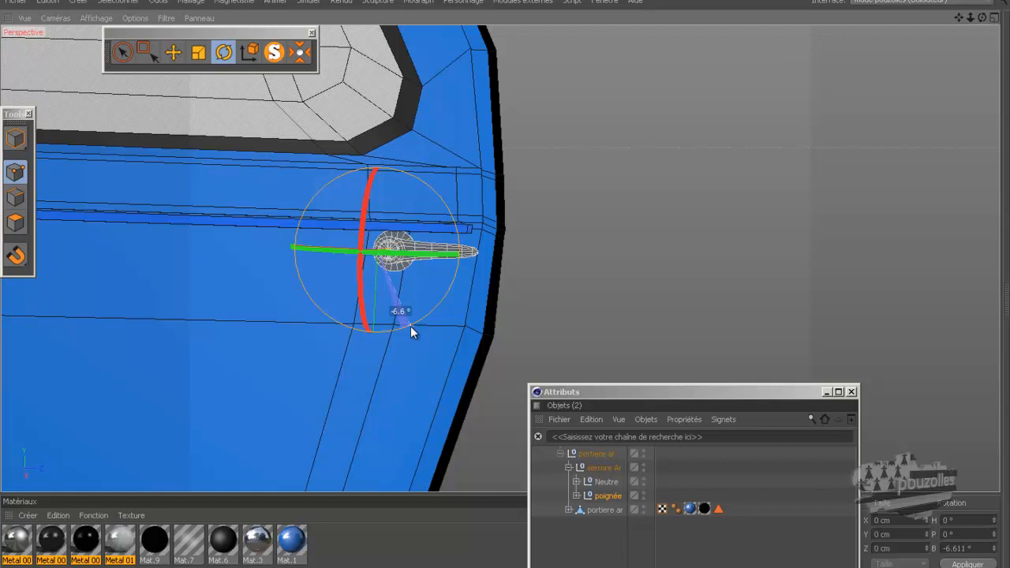
drag(410, 325, 379, 338)
click(49, 3)
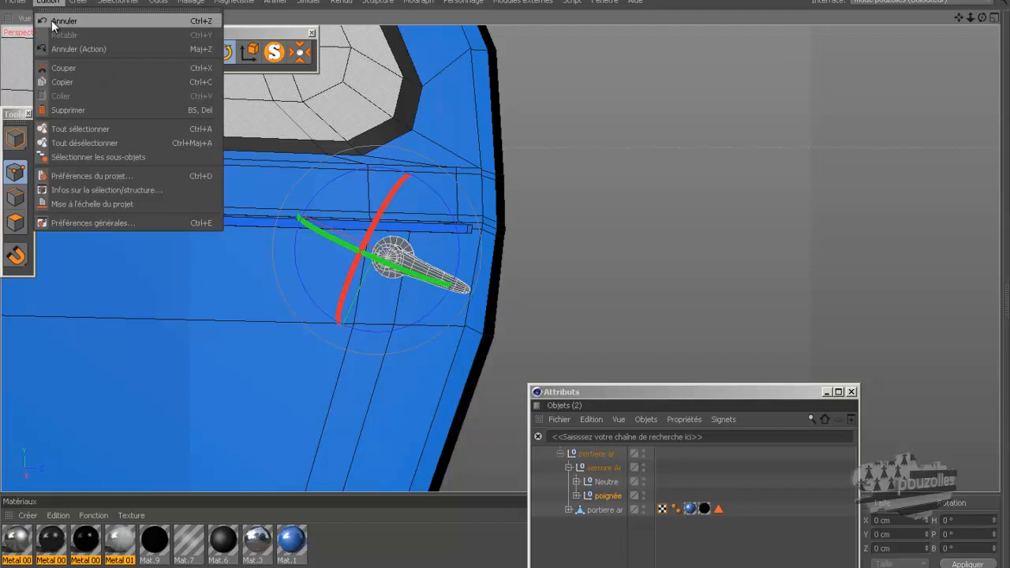
click(55, 18)
click(55, 3)
click(62, 30)
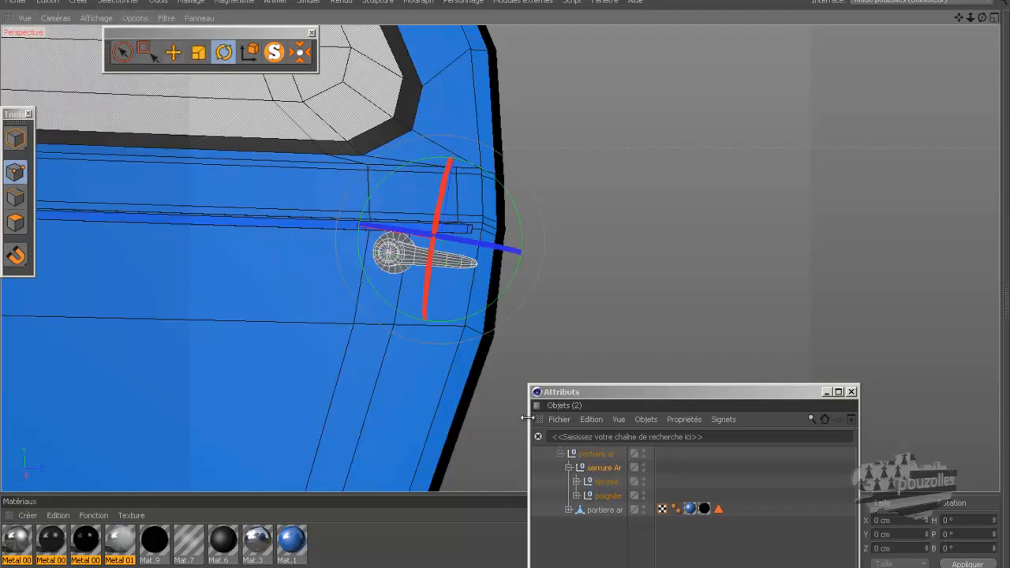
Select serrure Ar's poignée group and expand it to list its two Cylindre objects
click(609, 496)
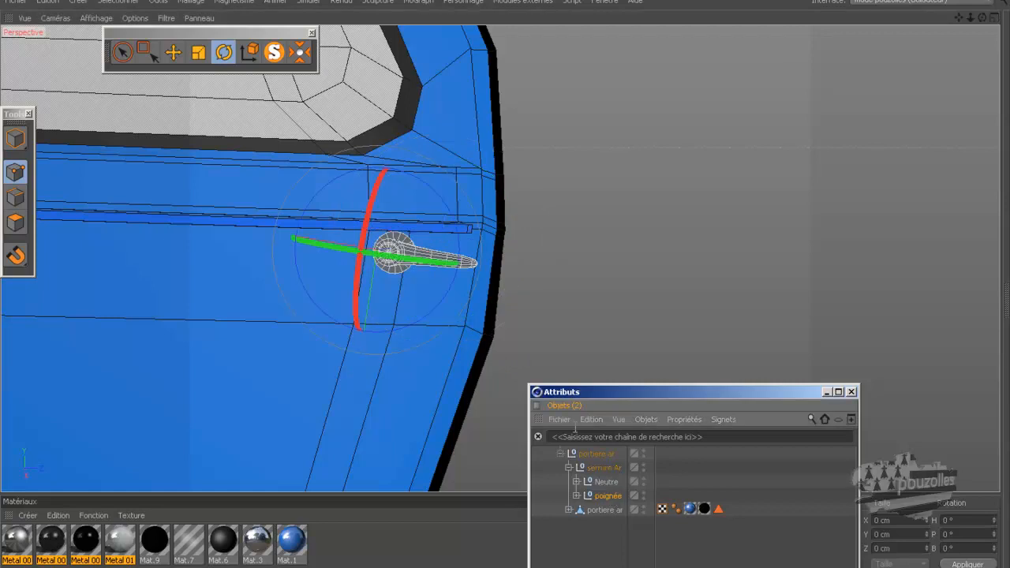
scroll(344, 250, up, 10)
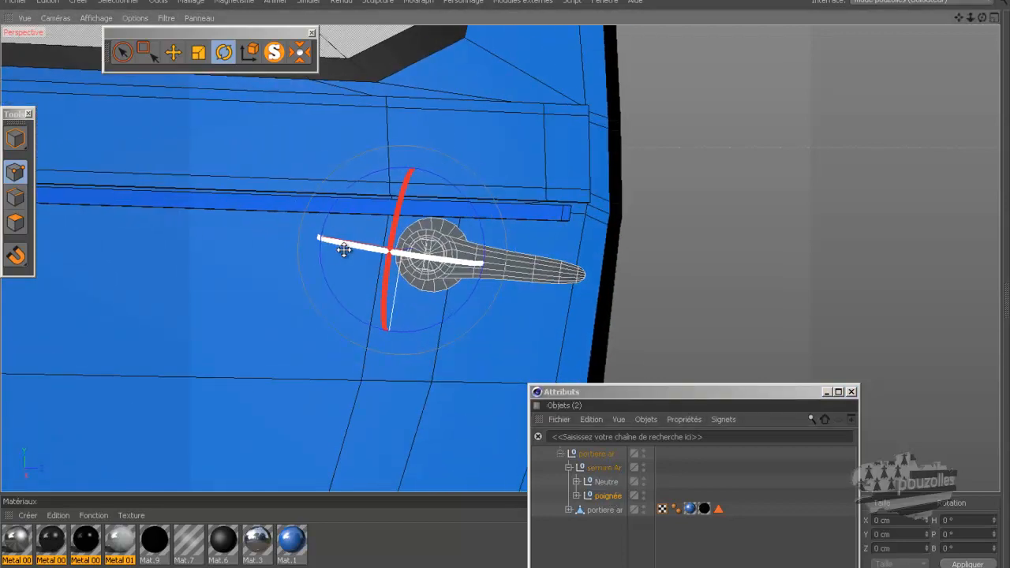
scroll(362, 247, up, 1)
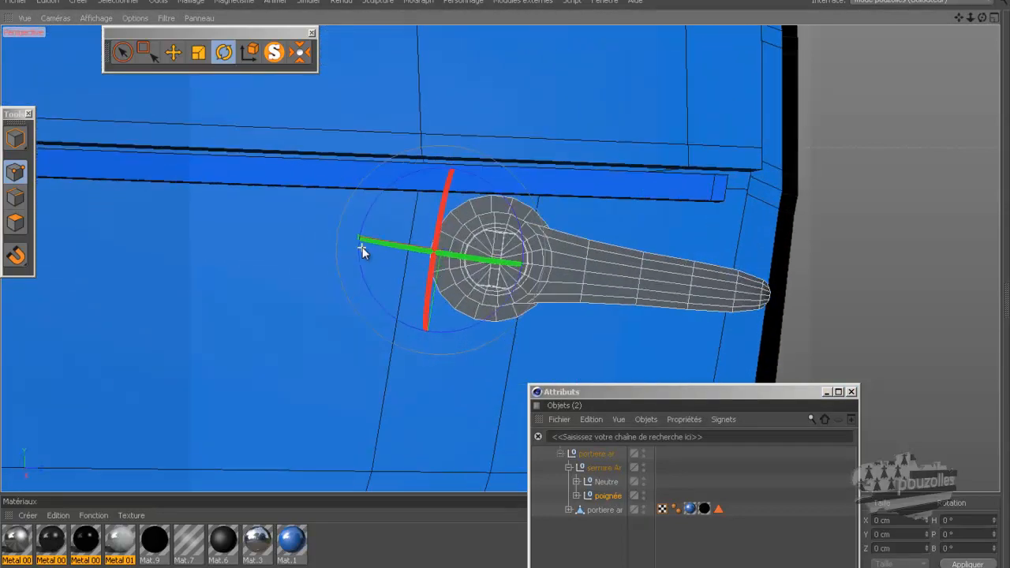
click(576, 496)
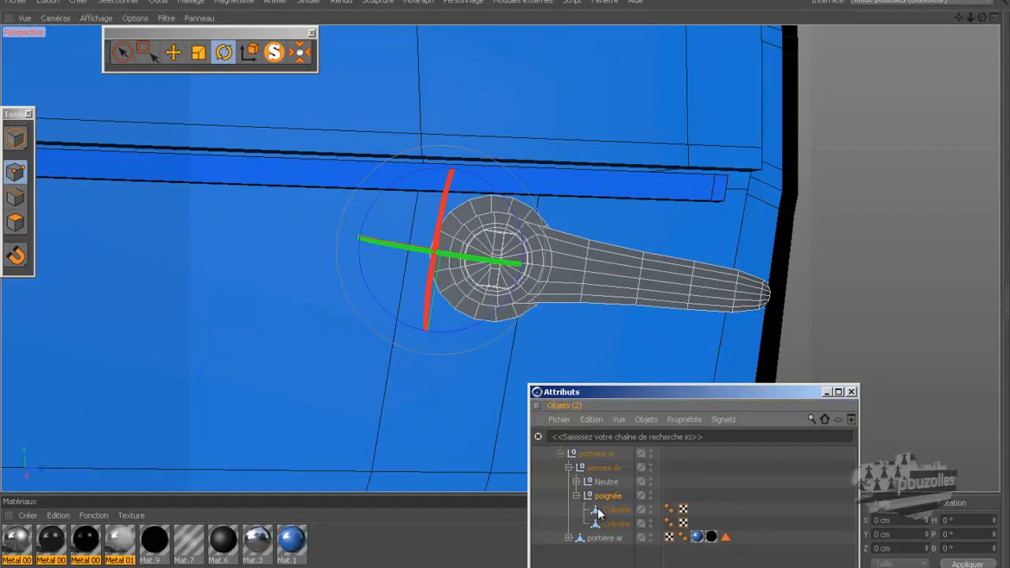
Try to put the shared rotation centre of the poignée group and its first Cylindre on the handle's round hub
click(613, 510)
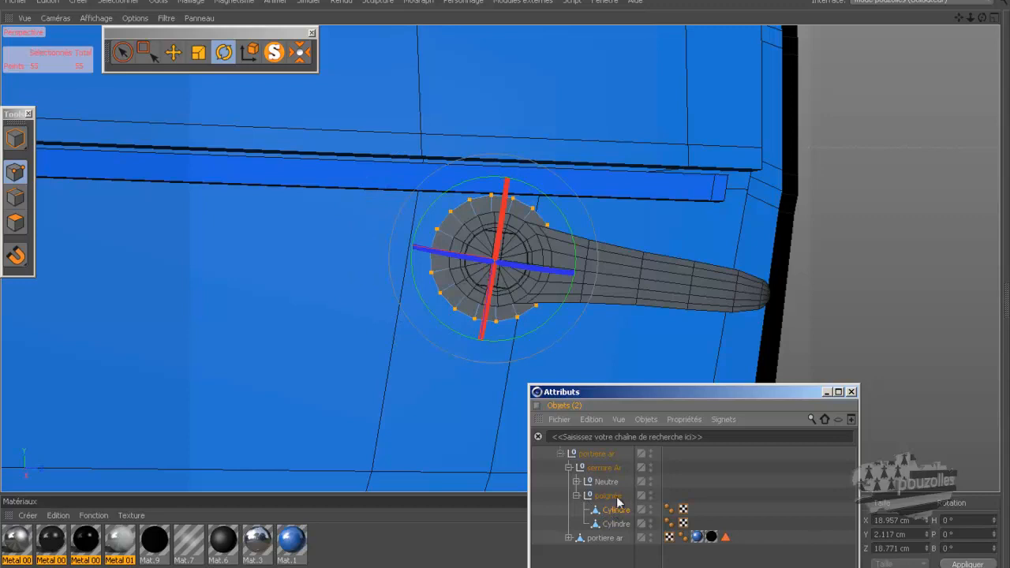
ctrl+click(616, 496)
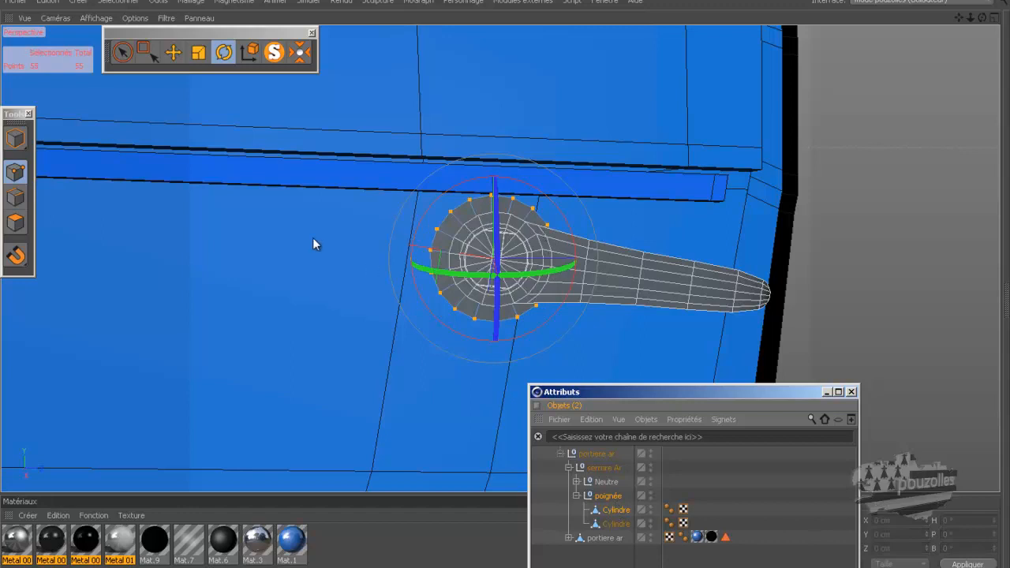
click(16, 139)
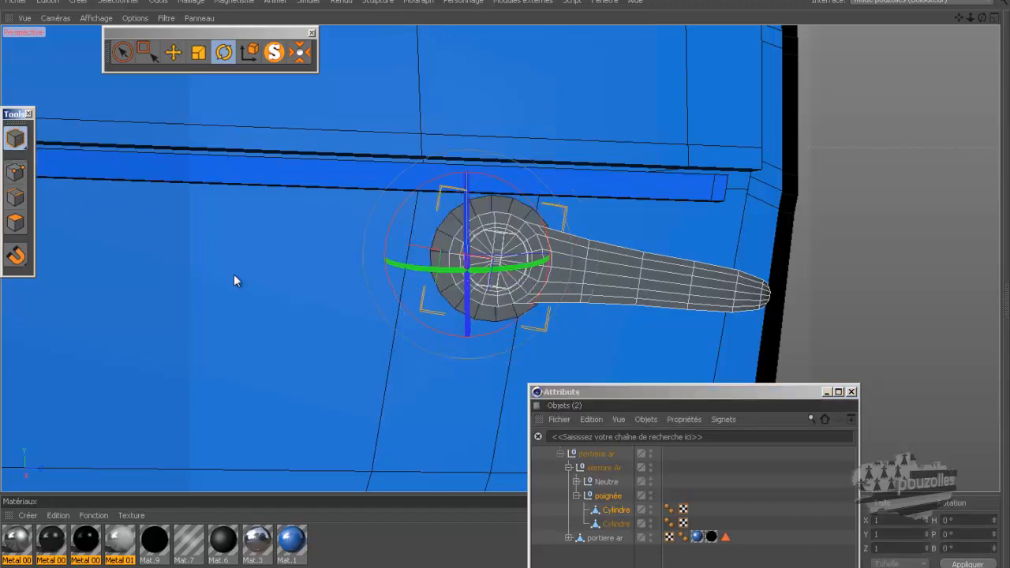
click(610, 498)
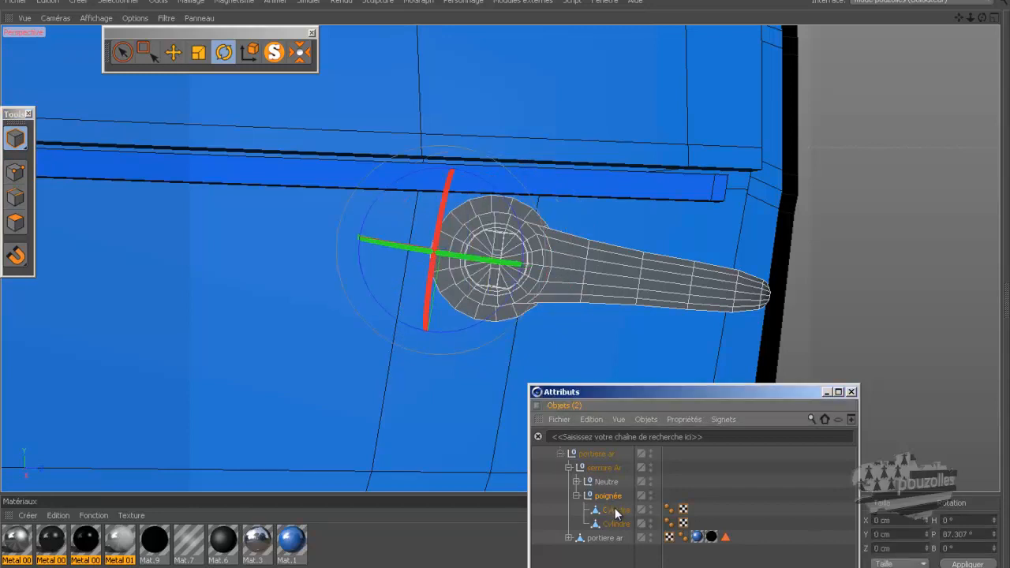
click(617, 511)
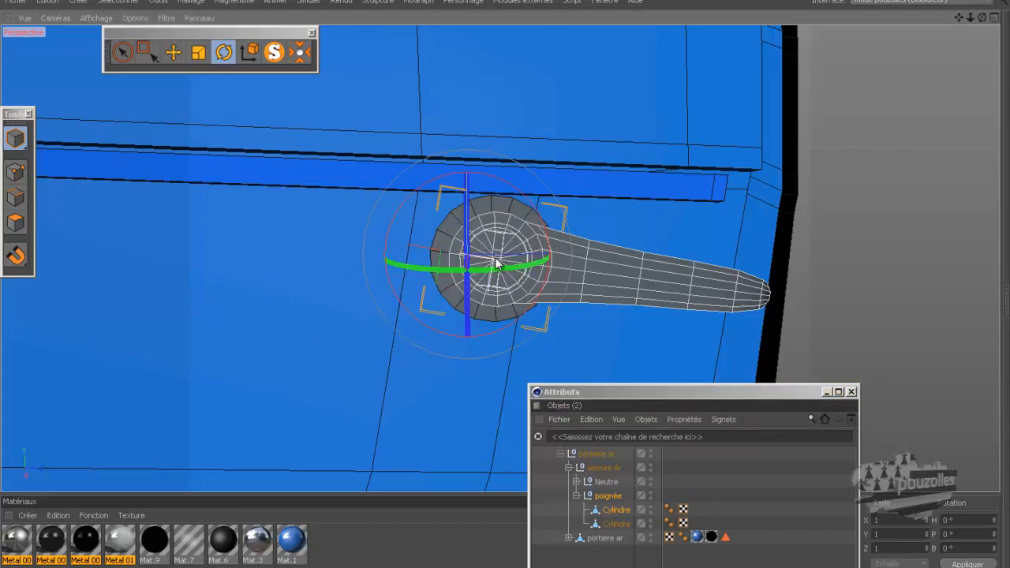
drag(495, 262, 495, 258)
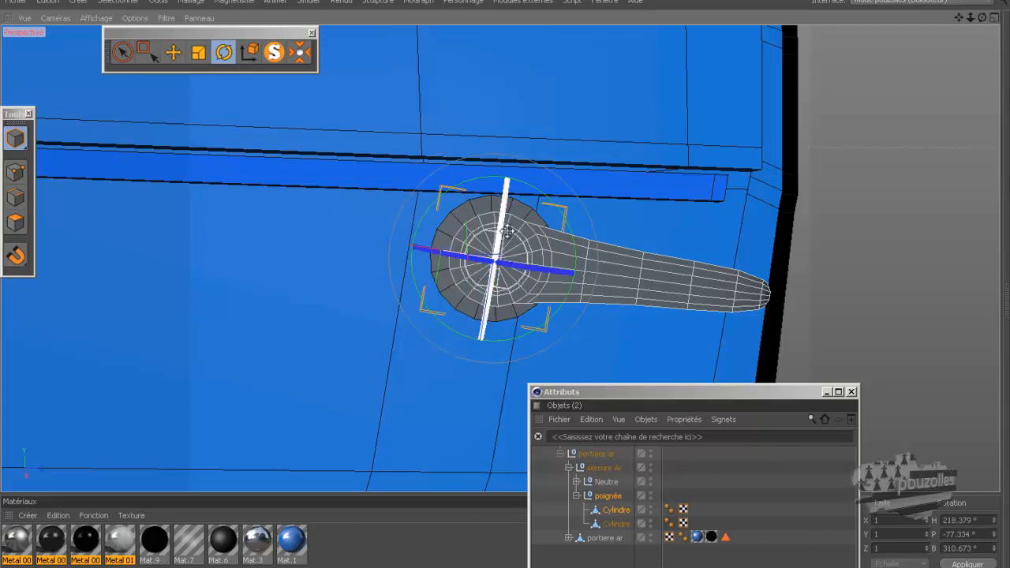
Try to place the poignée group's own rotation centre on the middle of the handle's hub
click(617, 524)
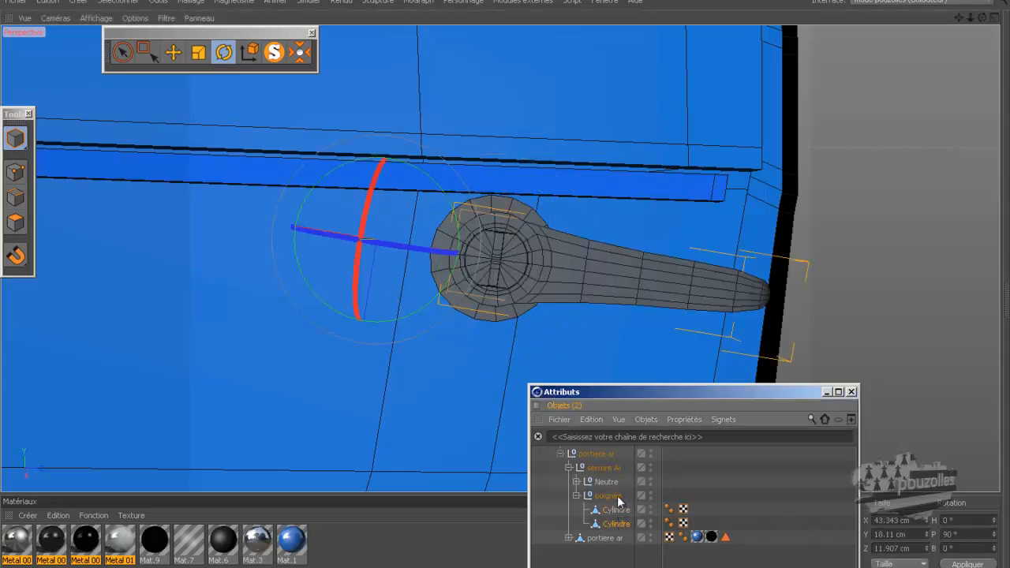
click(616, 496)
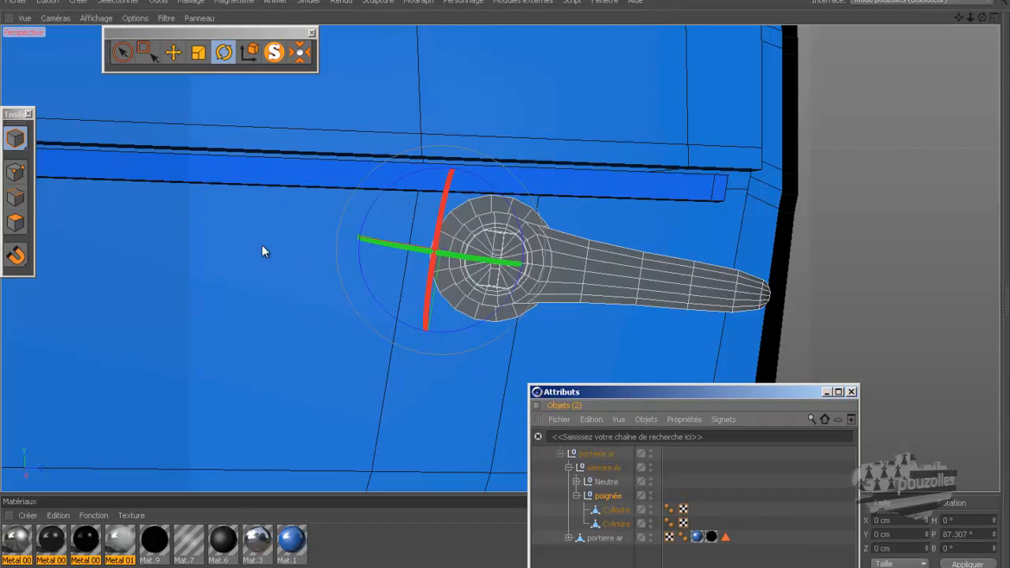
click(497, 257)
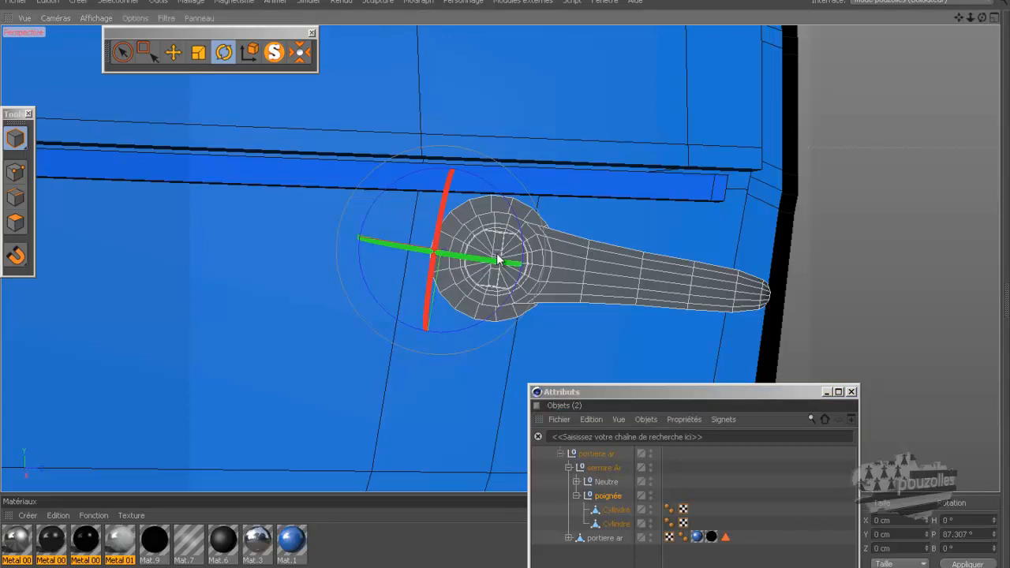
click(609, 496)
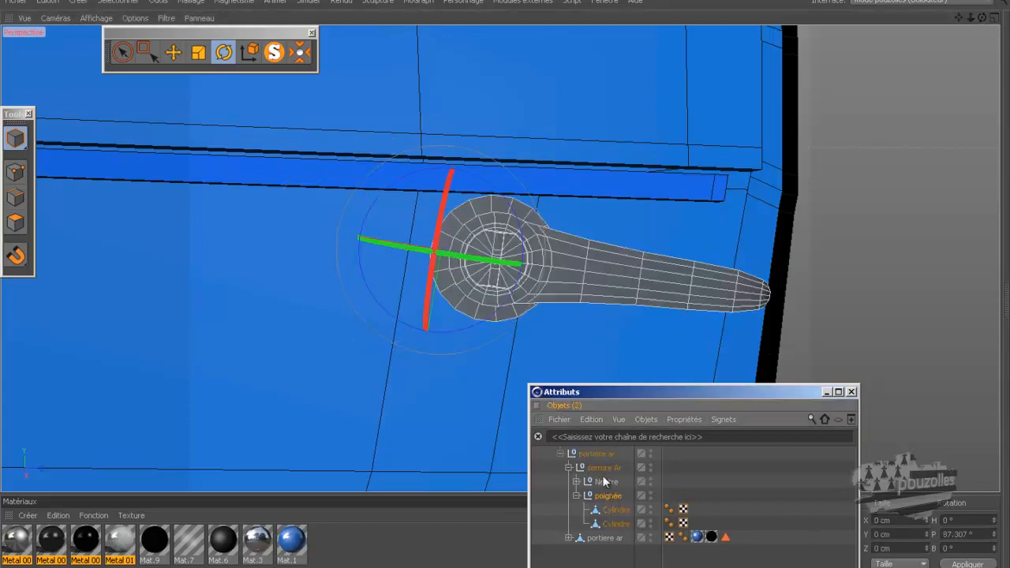
scroll(519, 256, up, 3)
scroll(520, 256, up, 5)
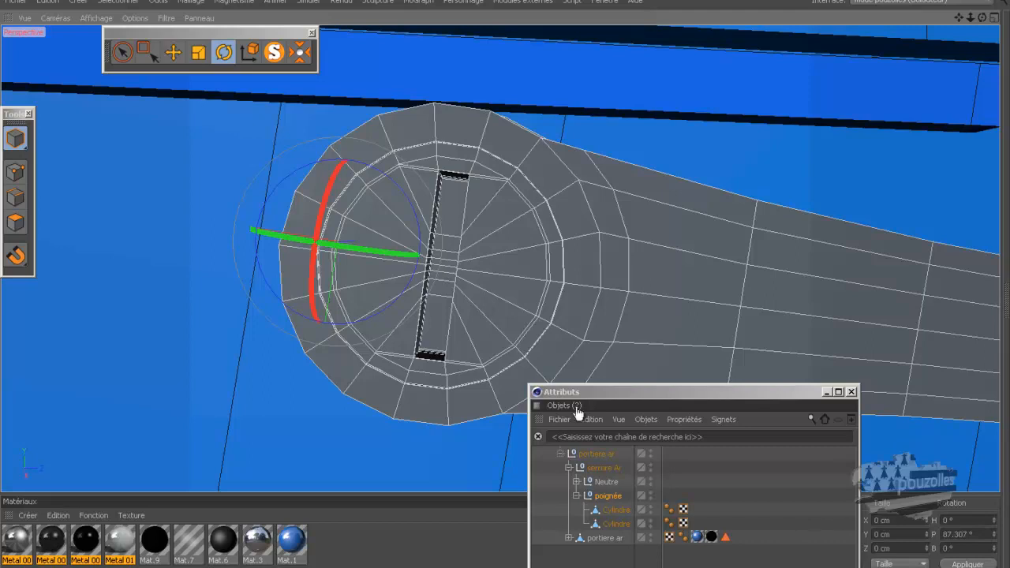
In point editing, select the second Cylindre and place the rotation centre of its points at the middle of the handle's keyhole
click(615, 511)
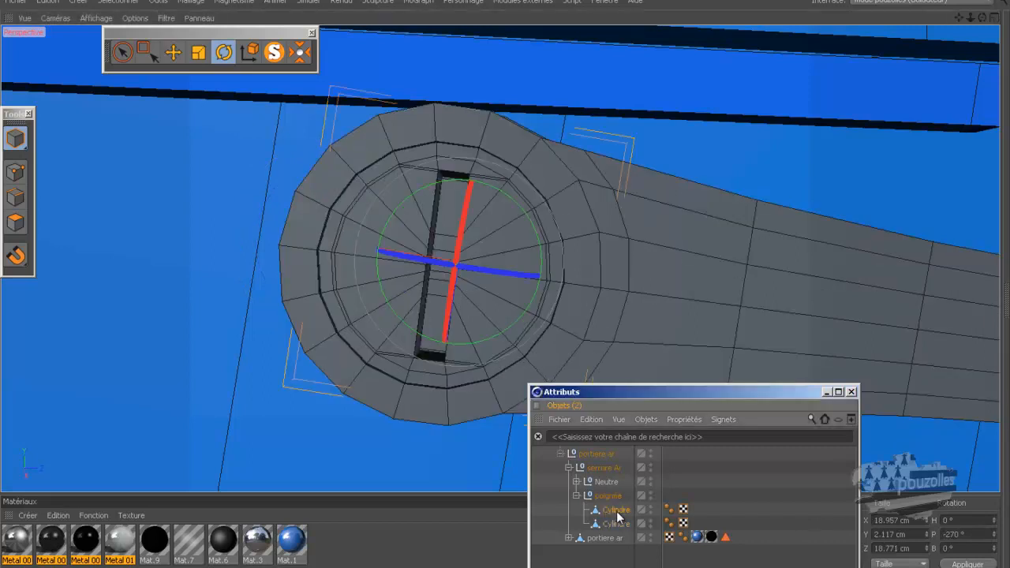
click(14, 181)
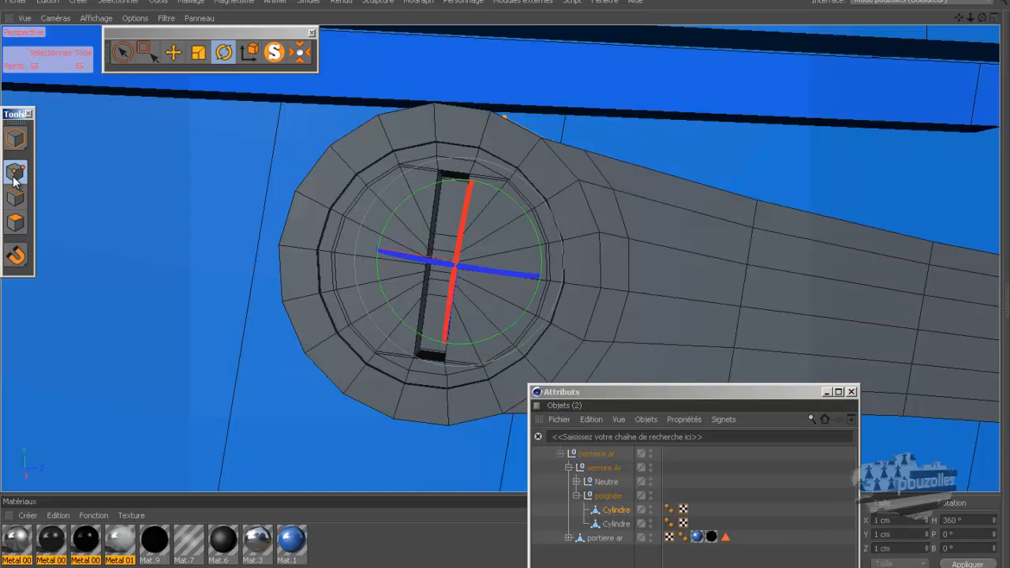
click(616, 525)
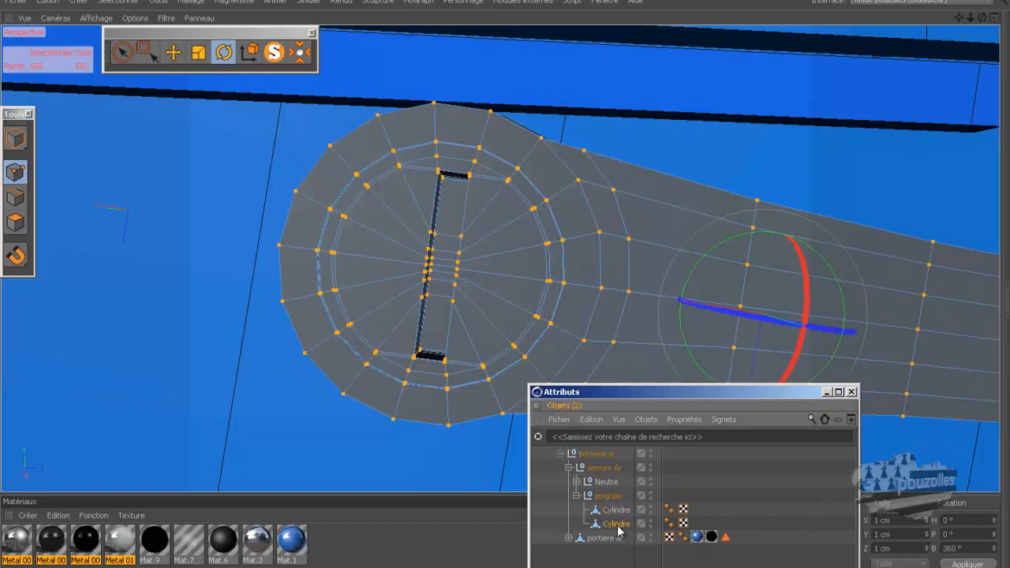
click(443, 267)
alt+right_drag(297, 294, 310, 277)
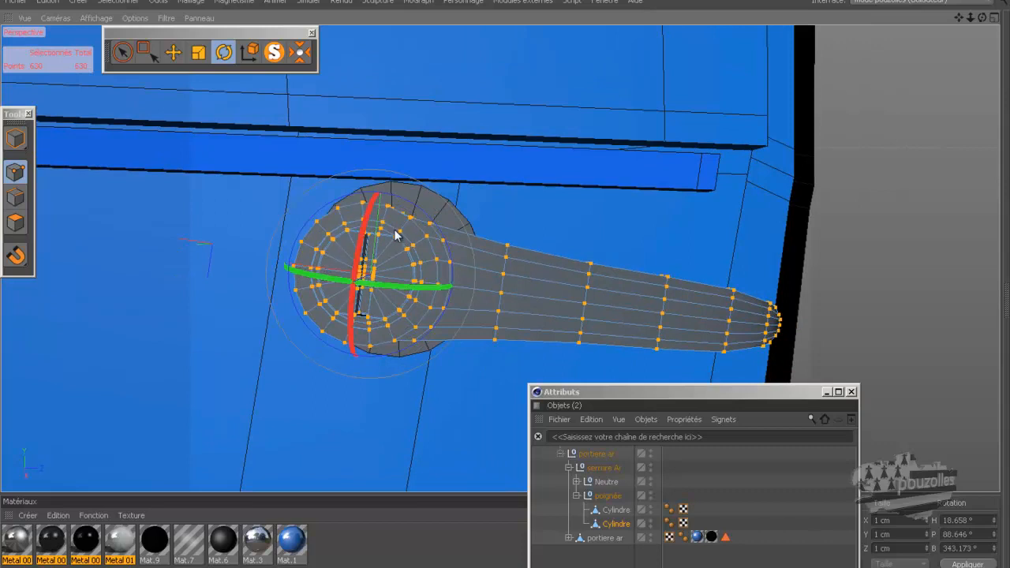
key(ctrl+z)
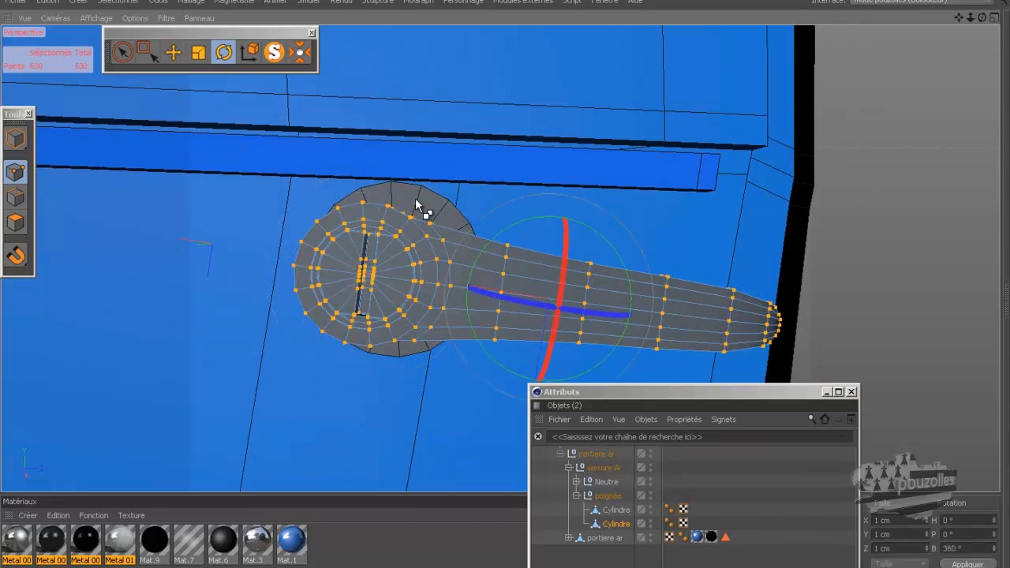
scroll(368, 278, up, 4)
scroll(368, 277, up, 2)
click(368, 278)
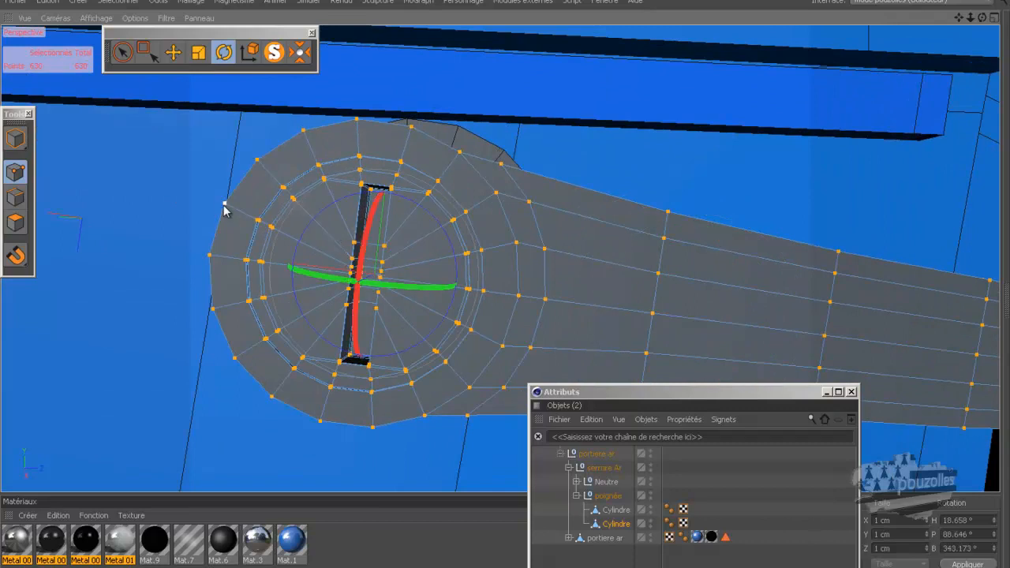
Rotate the second Cylindre's points around the keyhole centre until the handle's lever lies almost horizontal beneath the door trim
key(k)
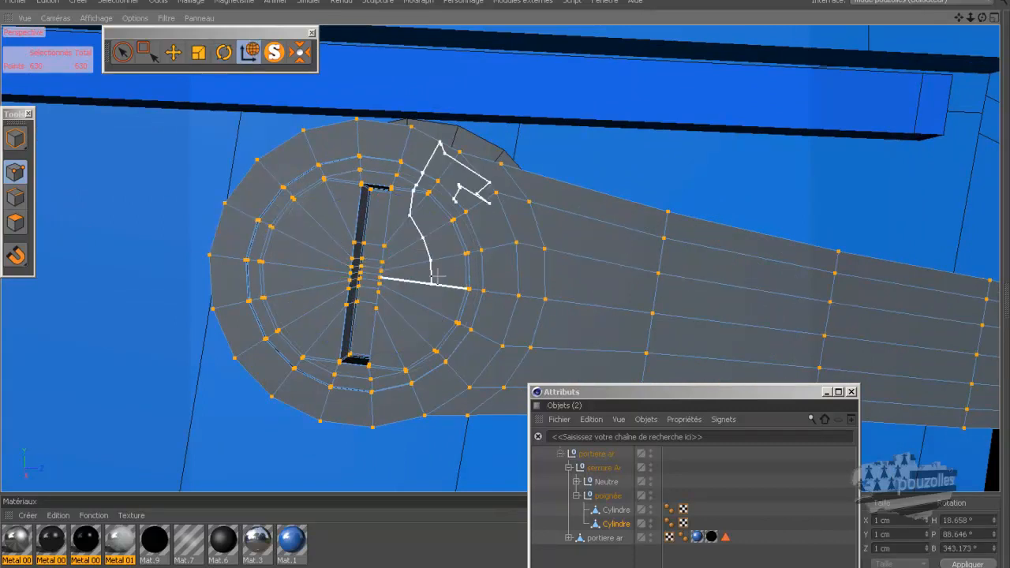
alt+drag(441, 237, 412, 286)
scroll(412, 286, down, 5)
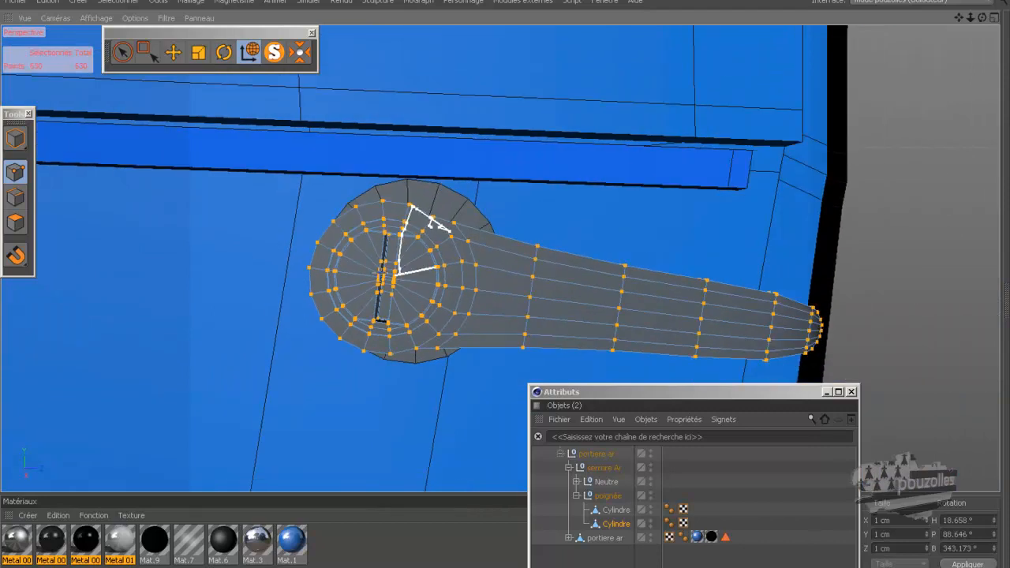
click(224, 53)
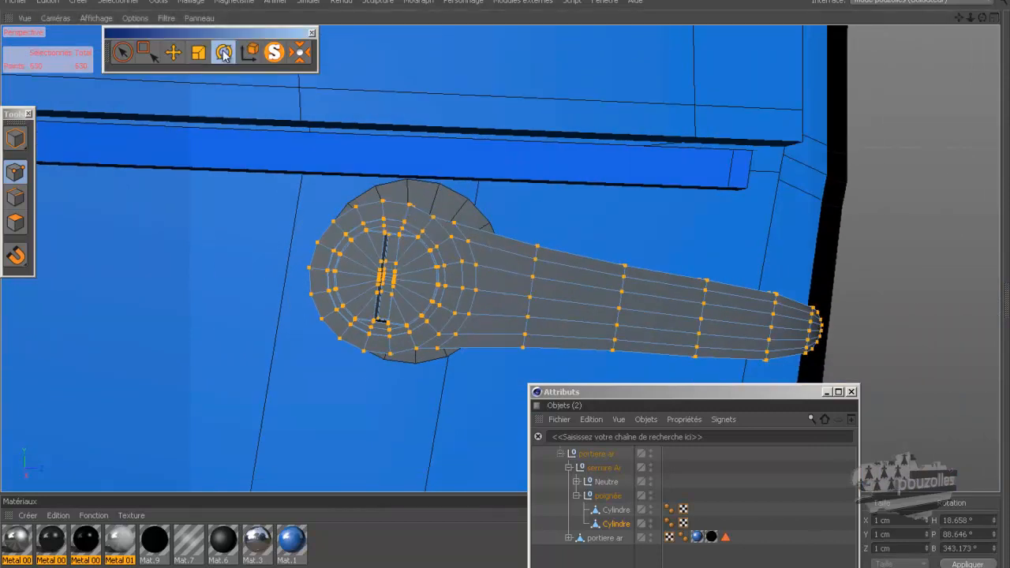
drag(465, 237, 459, 228)
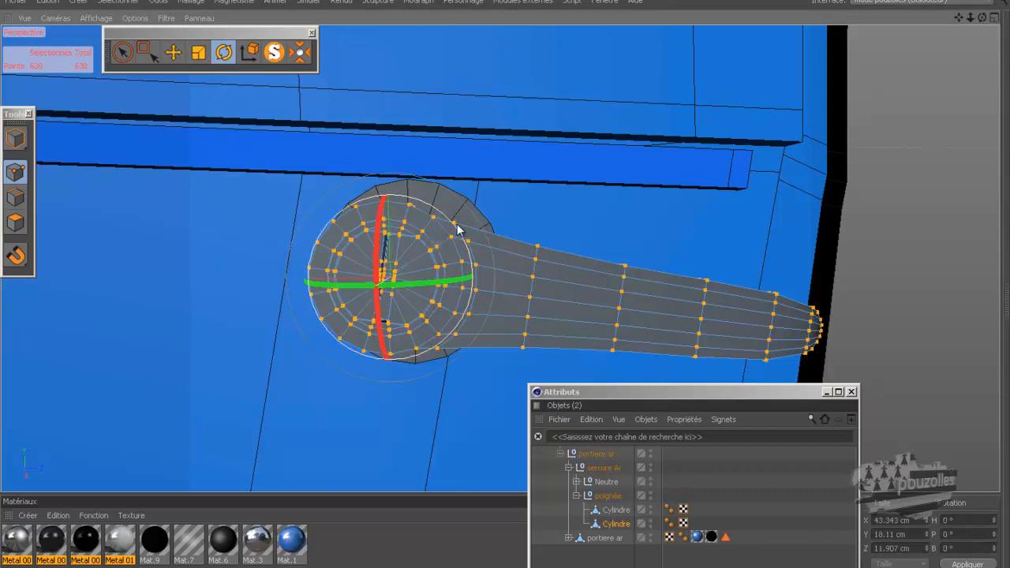
drag(460, 237, 456, 224)
scroll(555, 235, down, 5)
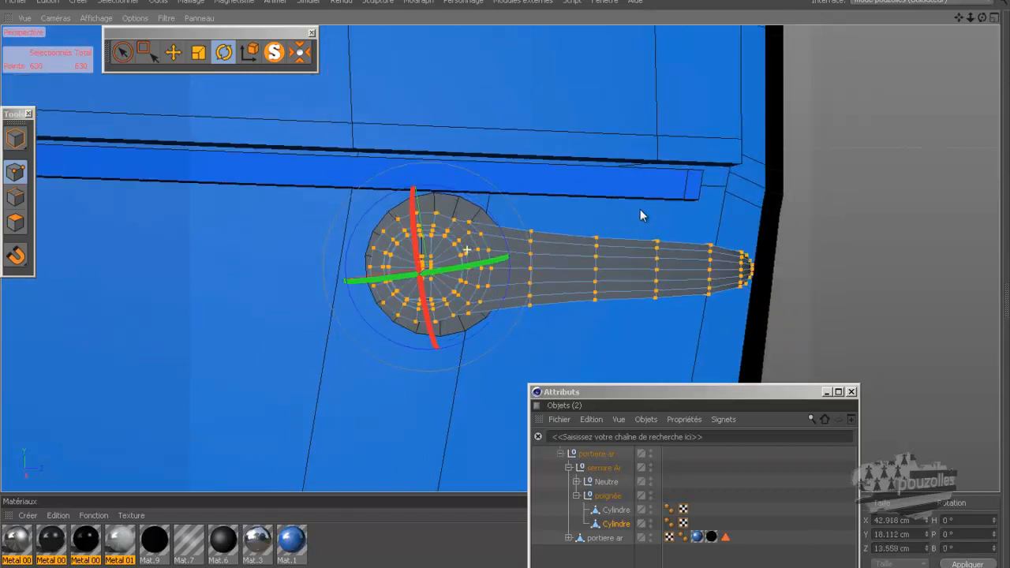
scroll(754, 156, down, 3)
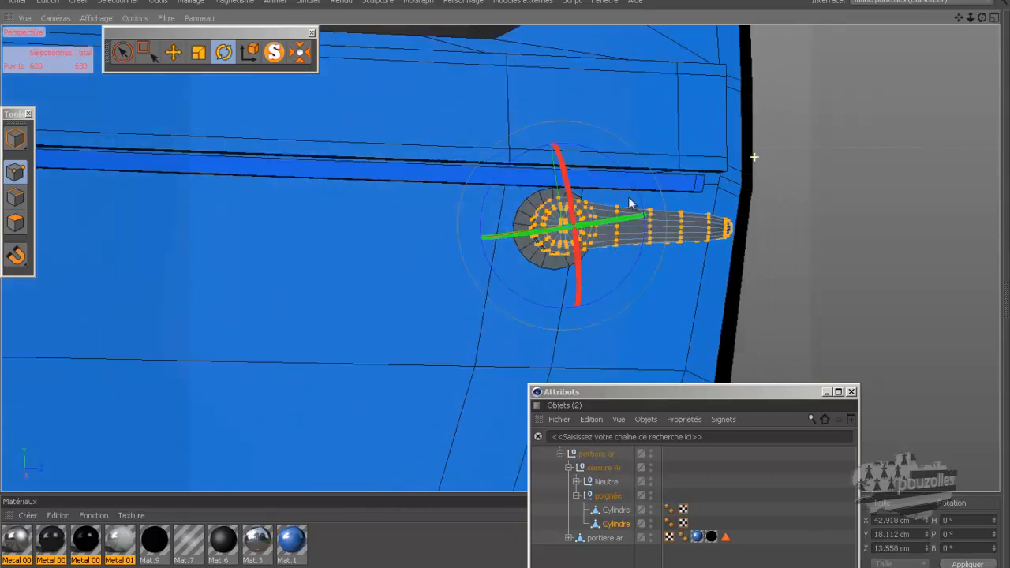
scroll(426, 277, down, 1)
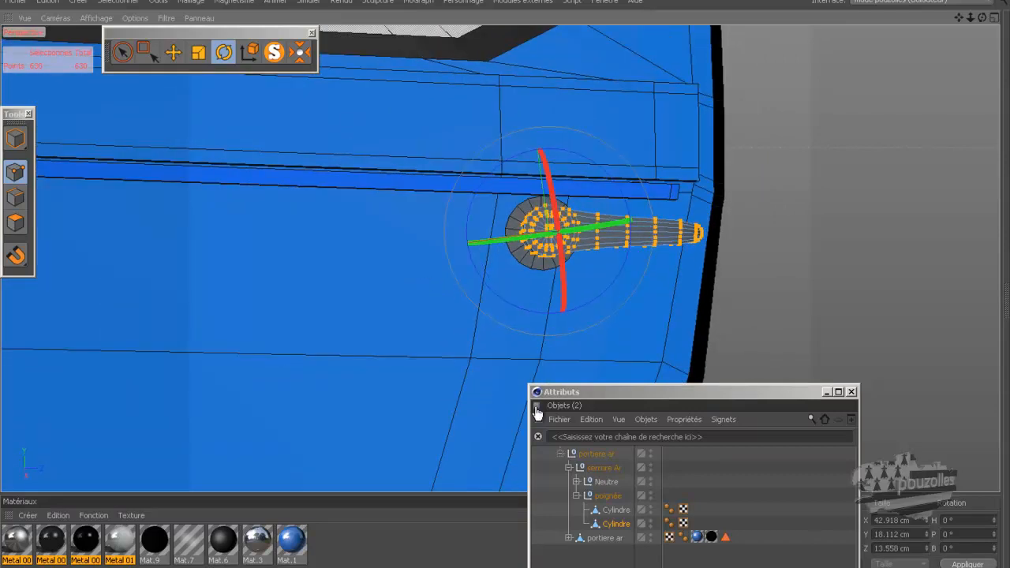
Return the second Cylindre to object editing and place its rotation centre at the middle of the handle's keyhole
click(617, 525)
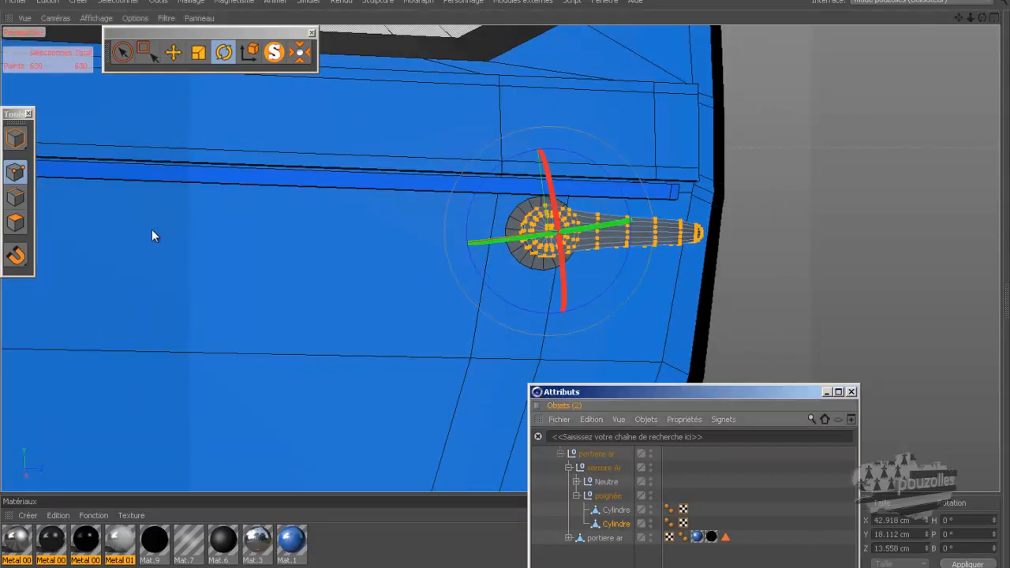
click(26, 143)
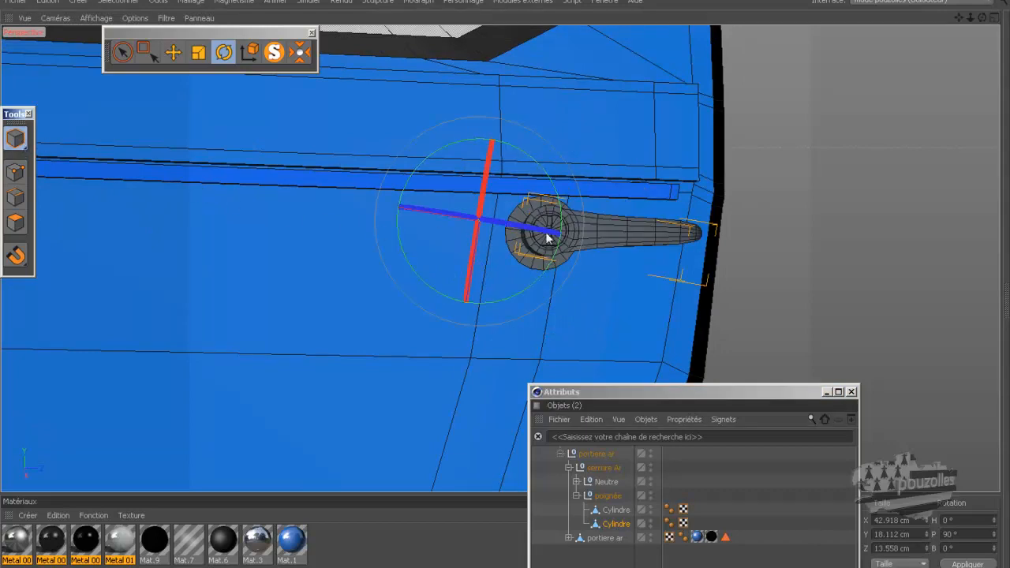
scroll(572, 219, up, 1)
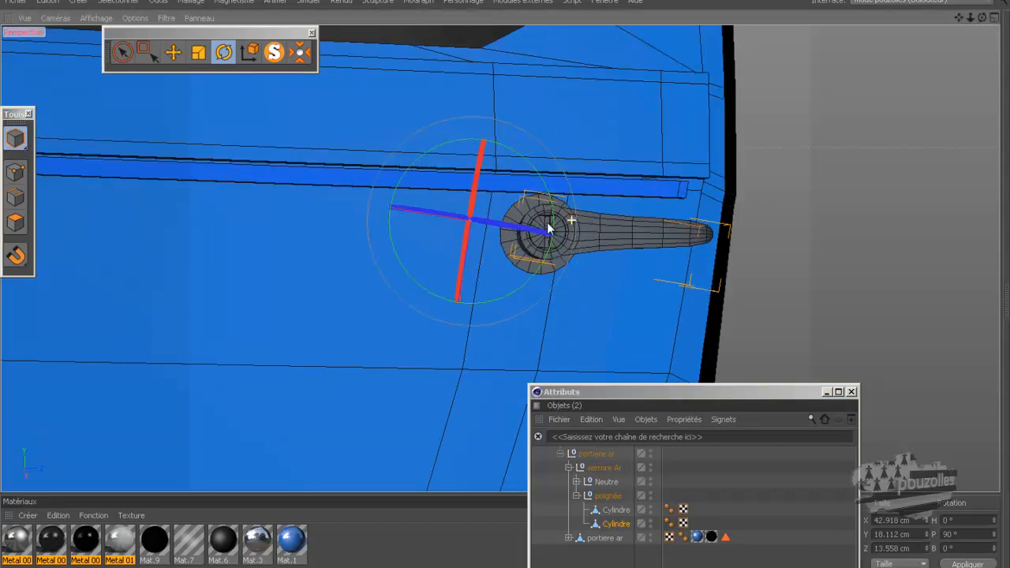
scroll(547, 225, up, 5)
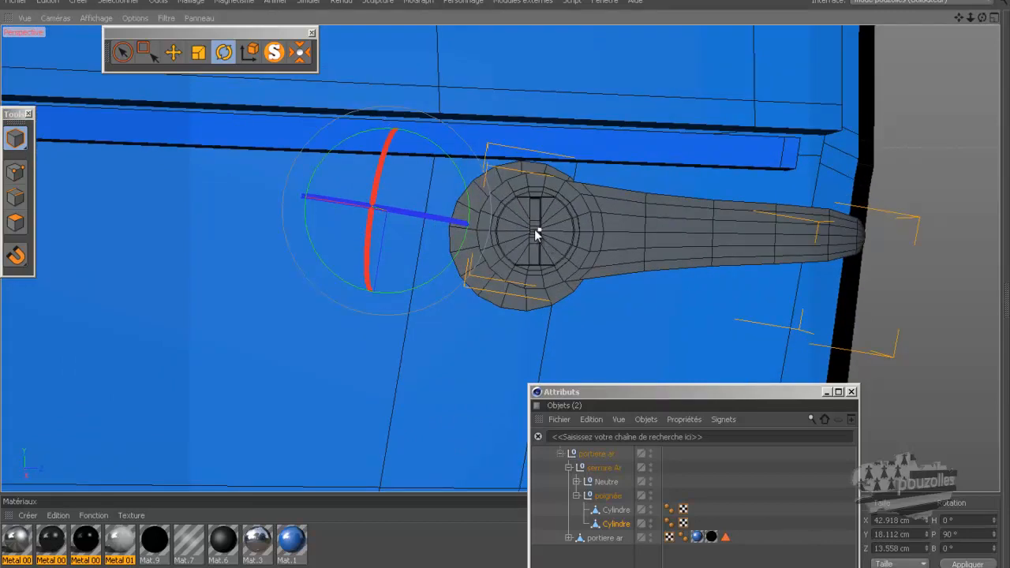
scroll(535, 233, up, 4)
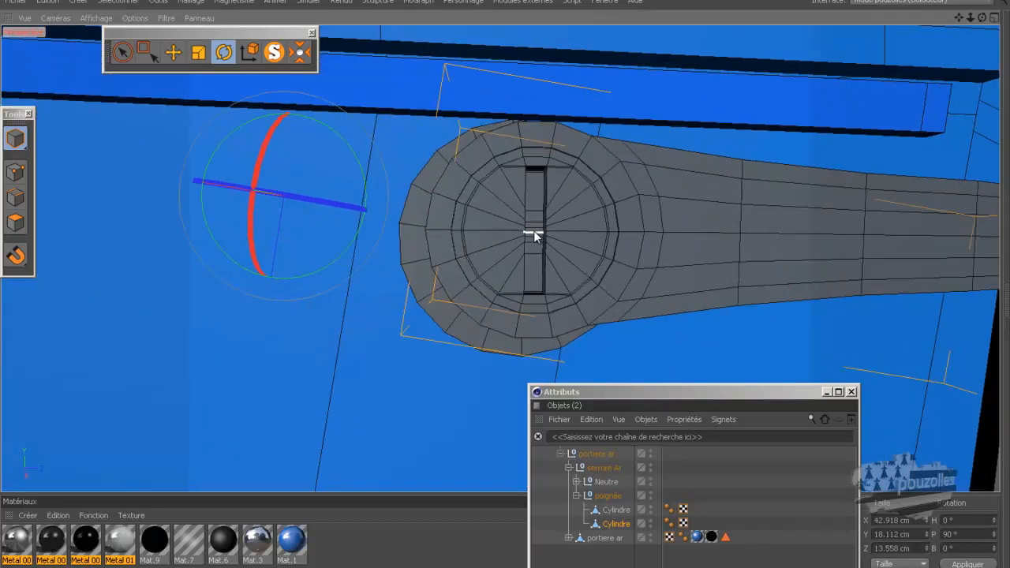
click(534, 230)
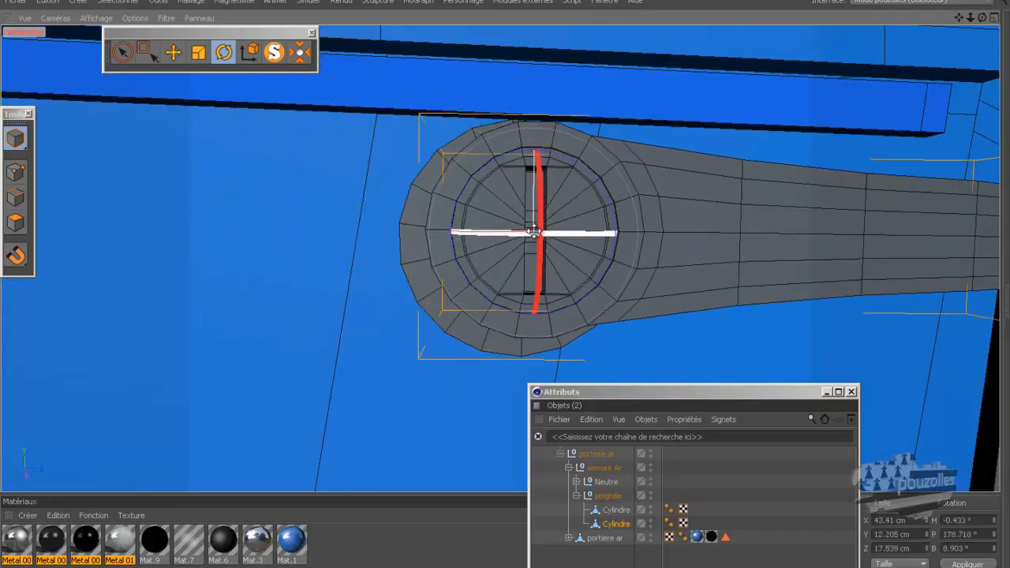
scroll(378, 265, down, 3)
scroll(377, 269, down, 1)
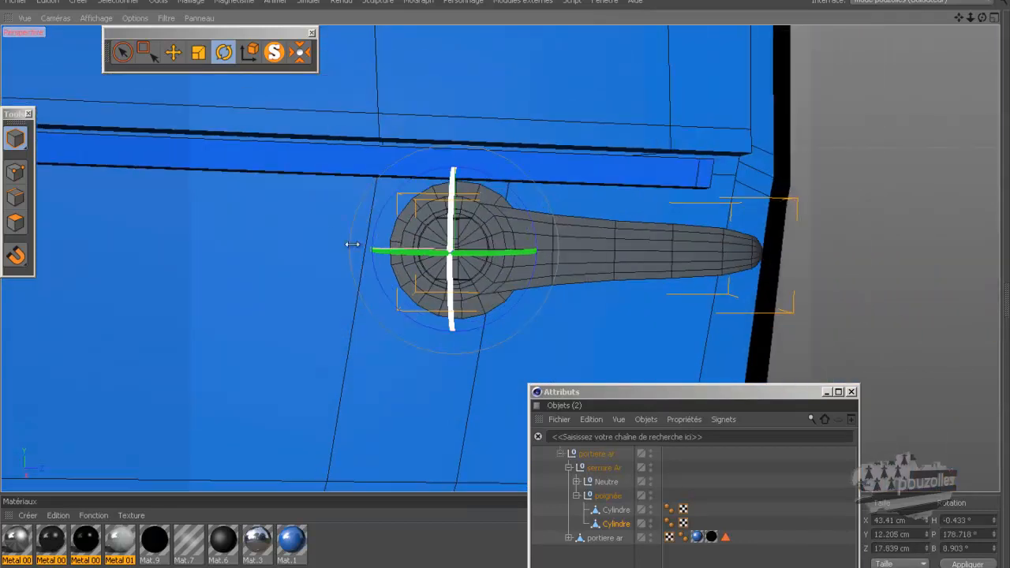
Rotate the second Cylindre around the keyhole centre, leaving the handle's lever almost horizontal beneath the door trim, and deselect it
drag(514, 199, 534, 194)
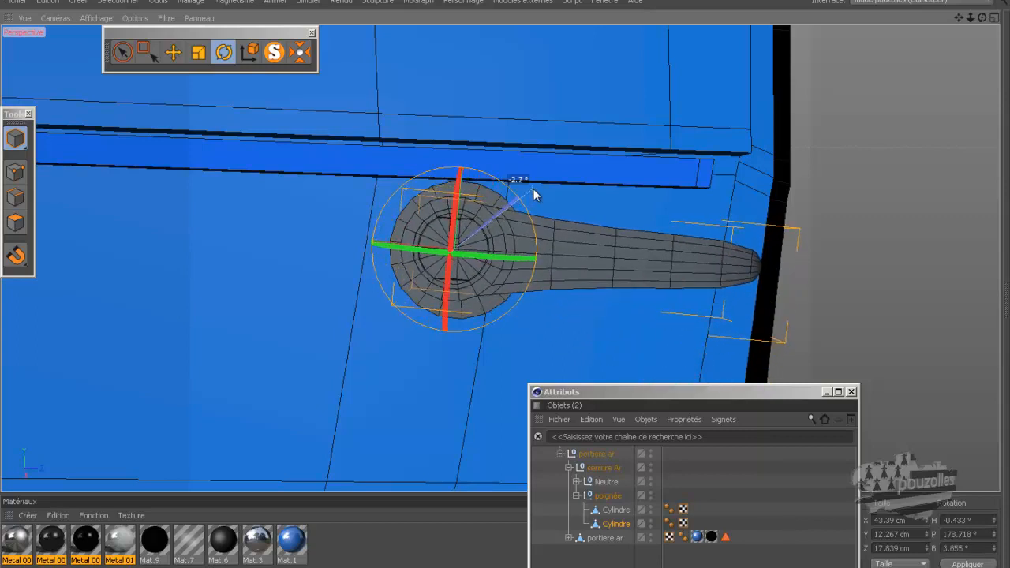
scroll(327, 280, down, 7)
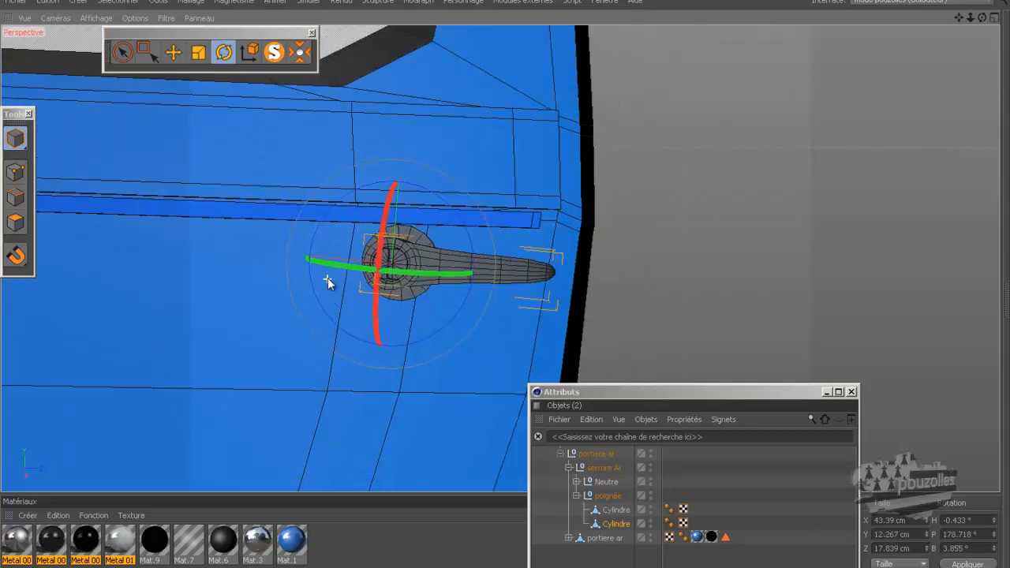
scroll(714, 225, down, 5)
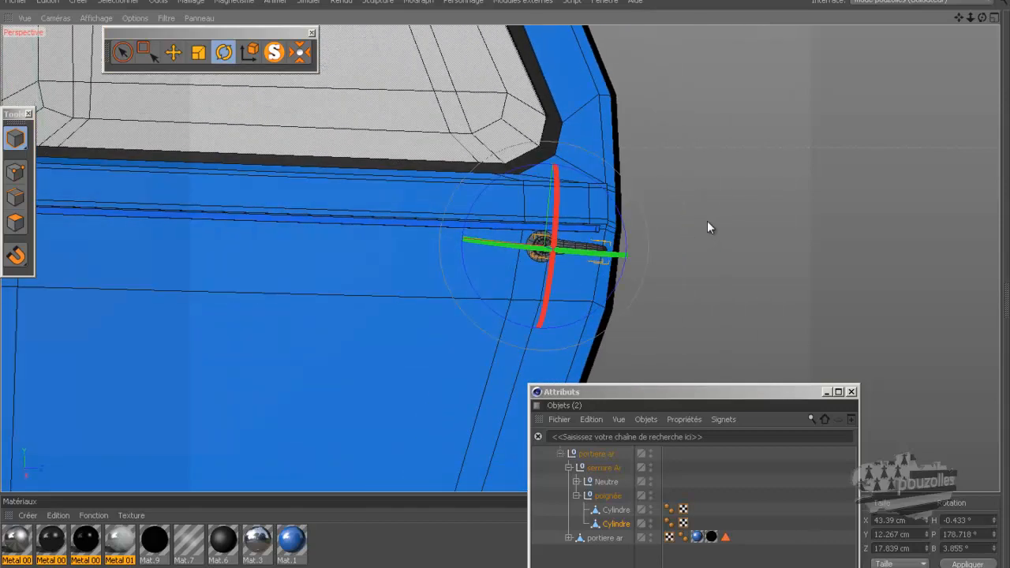
drag(620, 214, 624, 220)
click(710, 253)
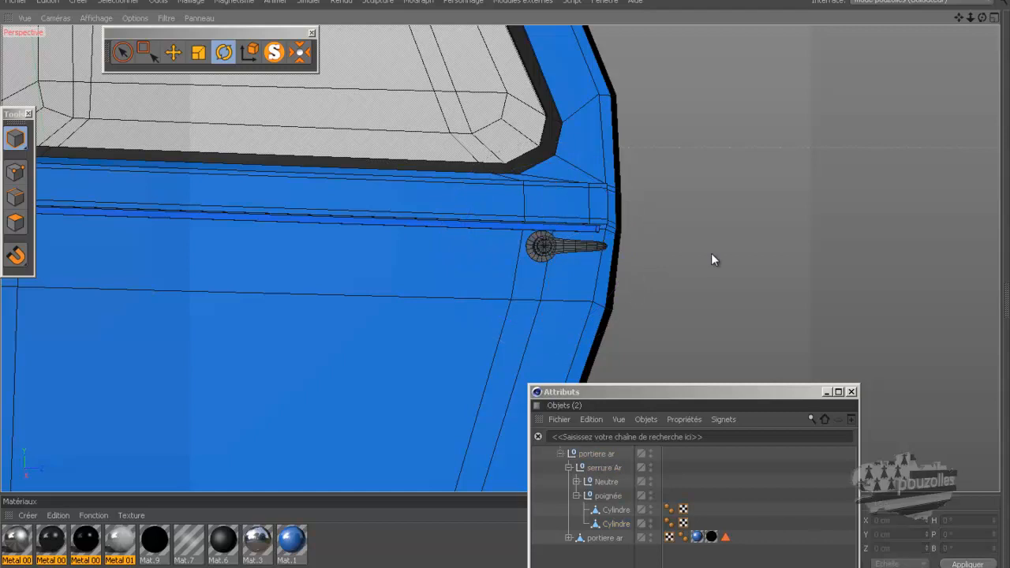
Close the floating object manager and end the solo display so the whole car is shown
scroll(706, 252, down, 6)
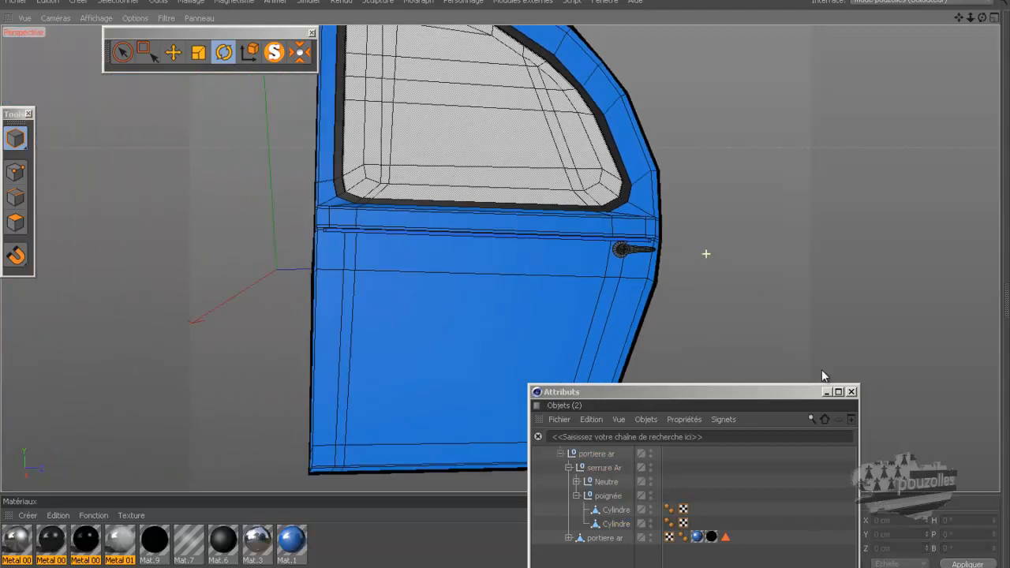
click(851, 392)
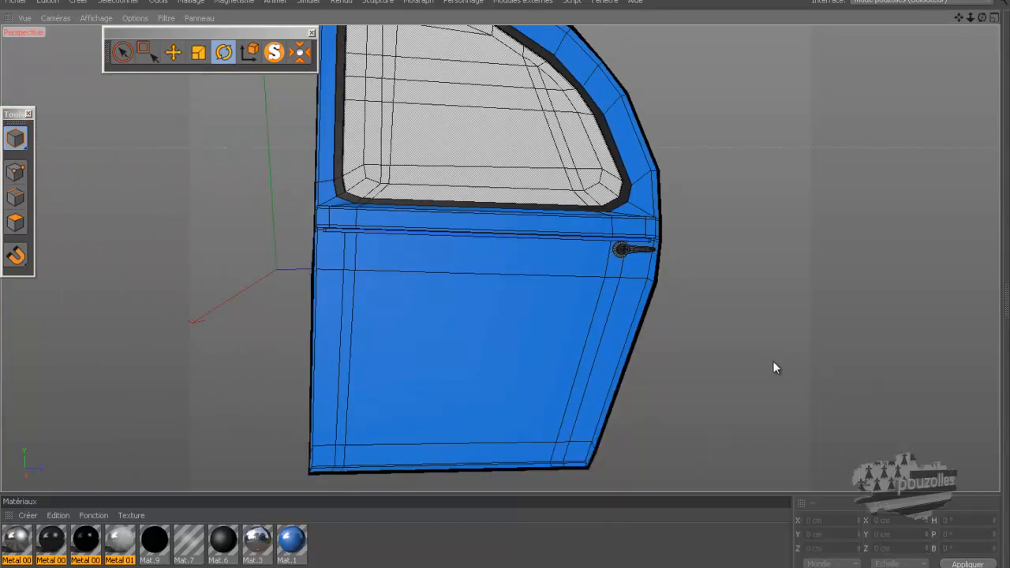
click(275, 52)
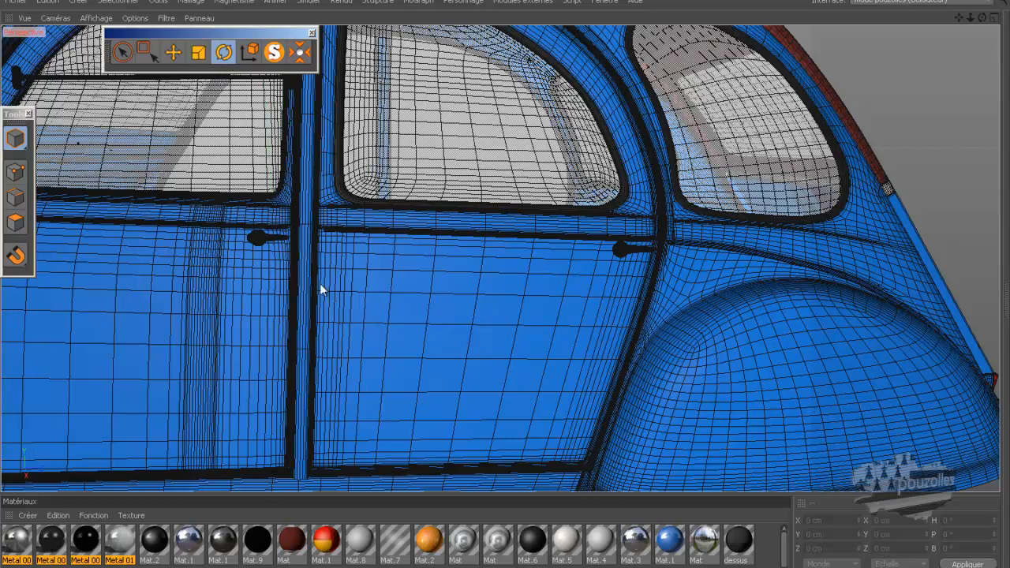
alt+drag(548, 277, 393, 267)
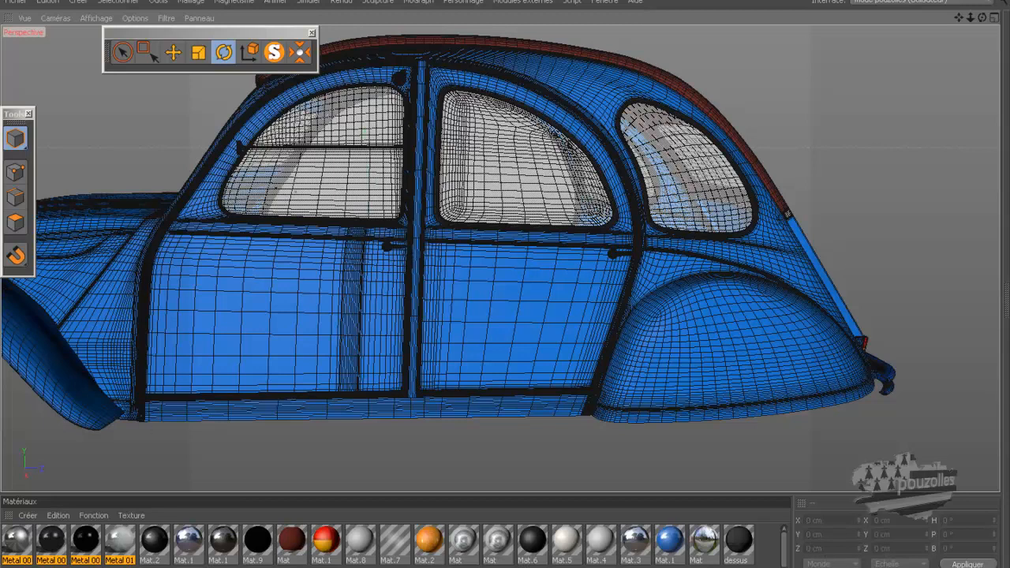
Reopen the object manager, select the portiere av group, collapse serrure AR and portiere ar, and expand carrosserie
drag(664, 390, 741, 113)
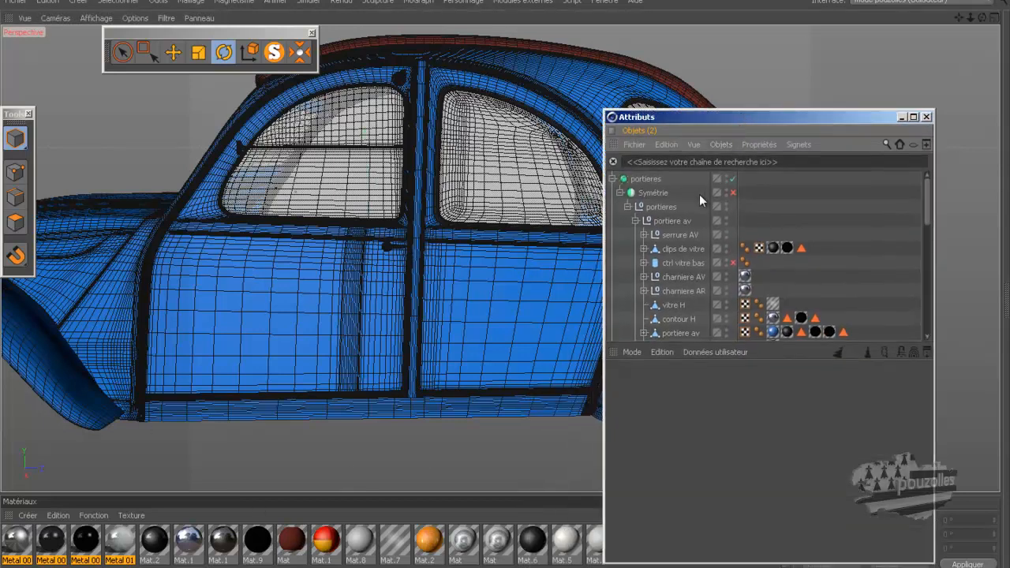
click(670, 221)
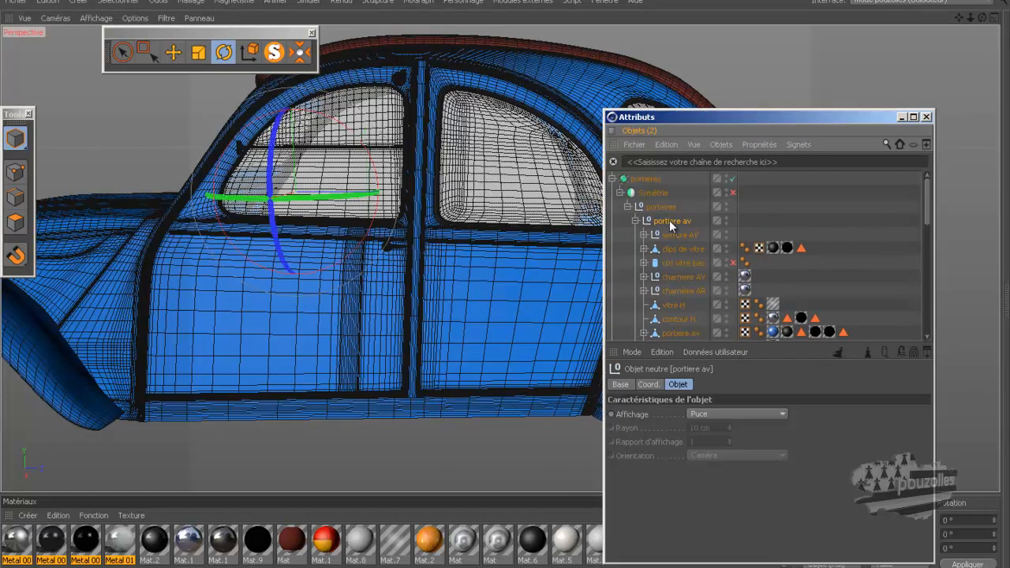
scroll(669, 220, down, 2)
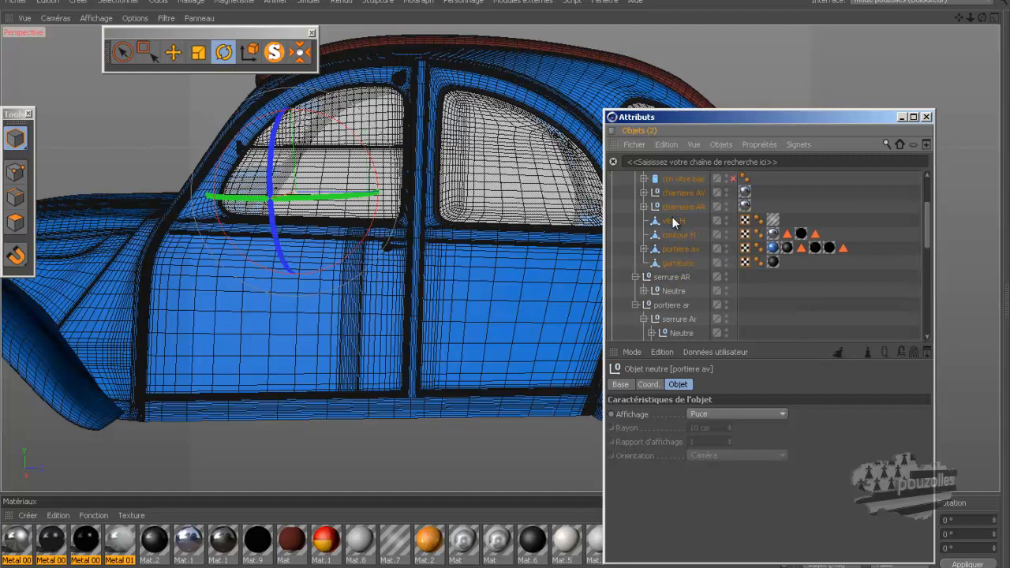
click(635, 277)
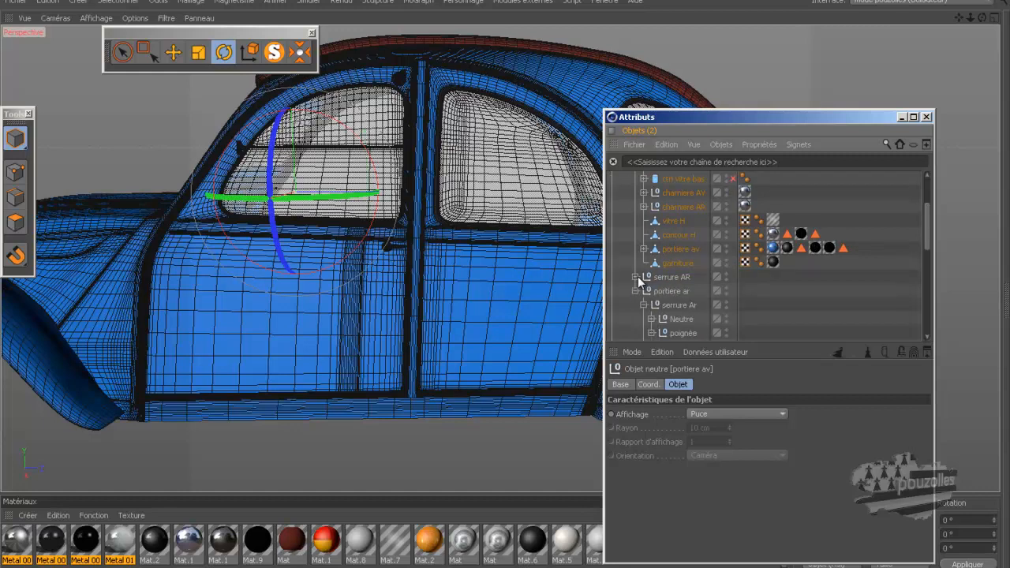
click(635, 291)
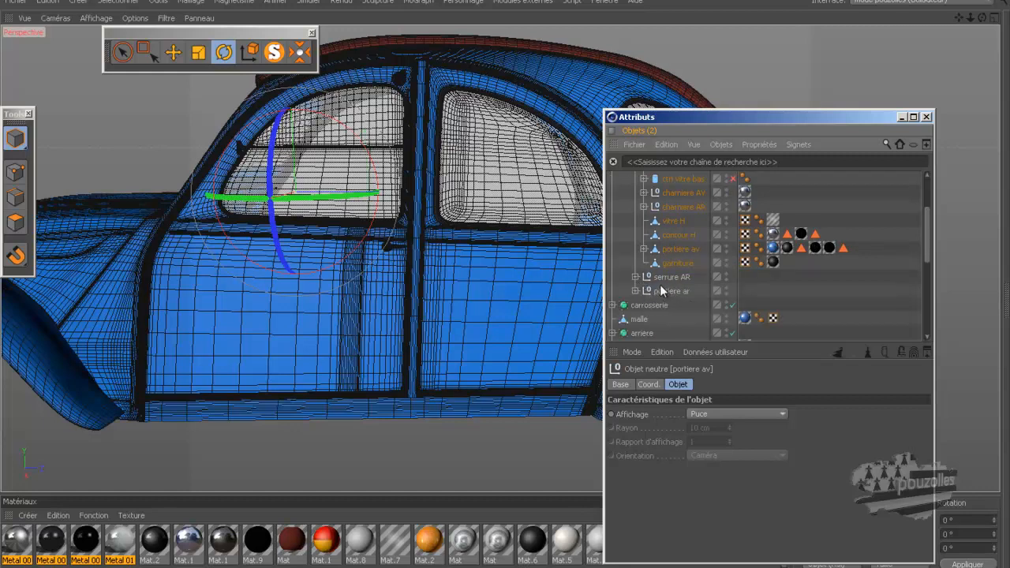
click(612, 305)
Add the textured caisse mesh in the carrosserie group to the selection and switch to point editing
scroll(674, 300, down, 3)
scroll(674, 297, down, 5)
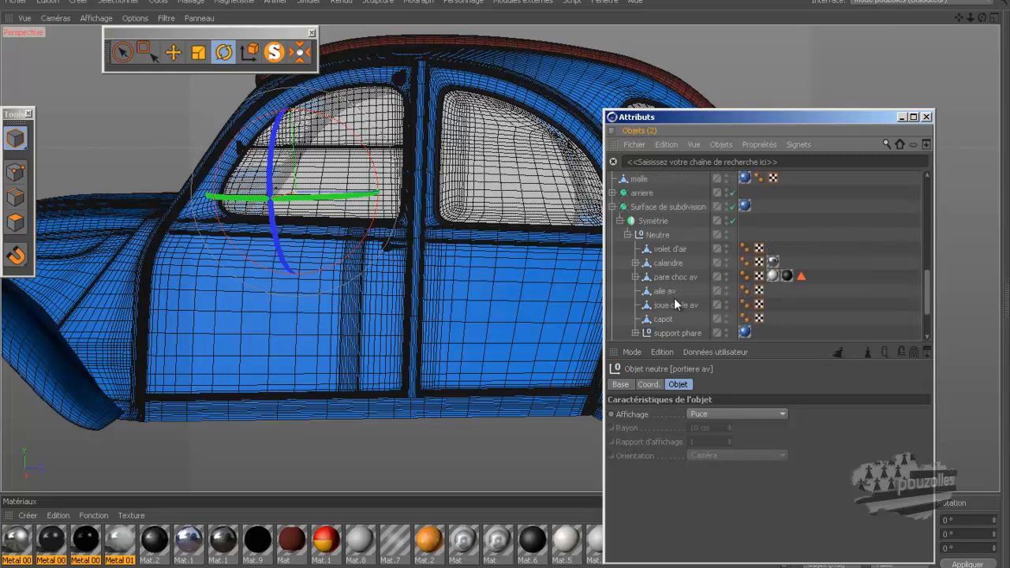
scroll(674, 297, up, 2)
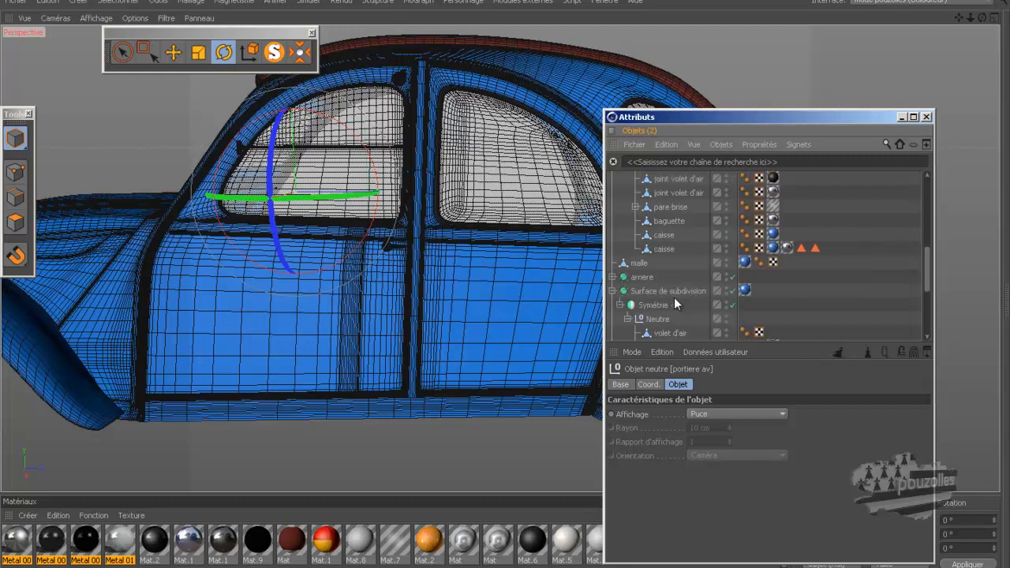
ctrl+click(665, 248)
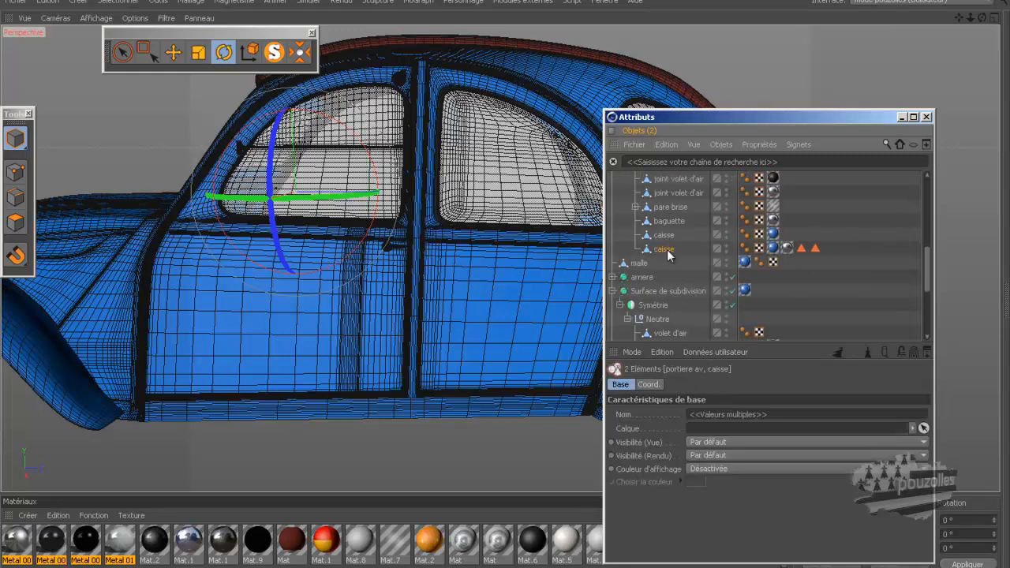
click(17, 173)
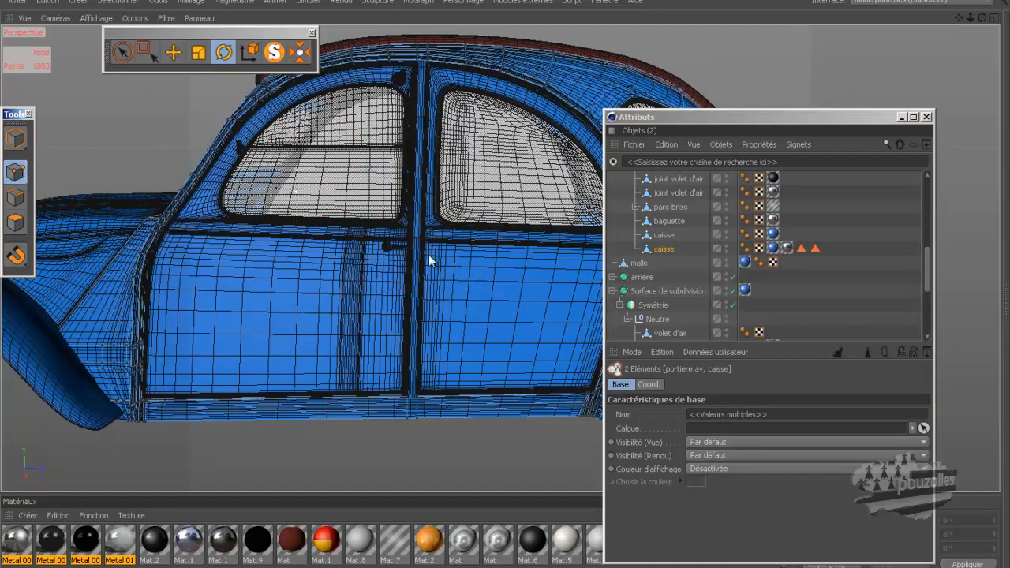
Replace the portiere av group in the selection with its portiere av mesh and isolate that mesh together with caisse
scroll(663, 252, up, 3)
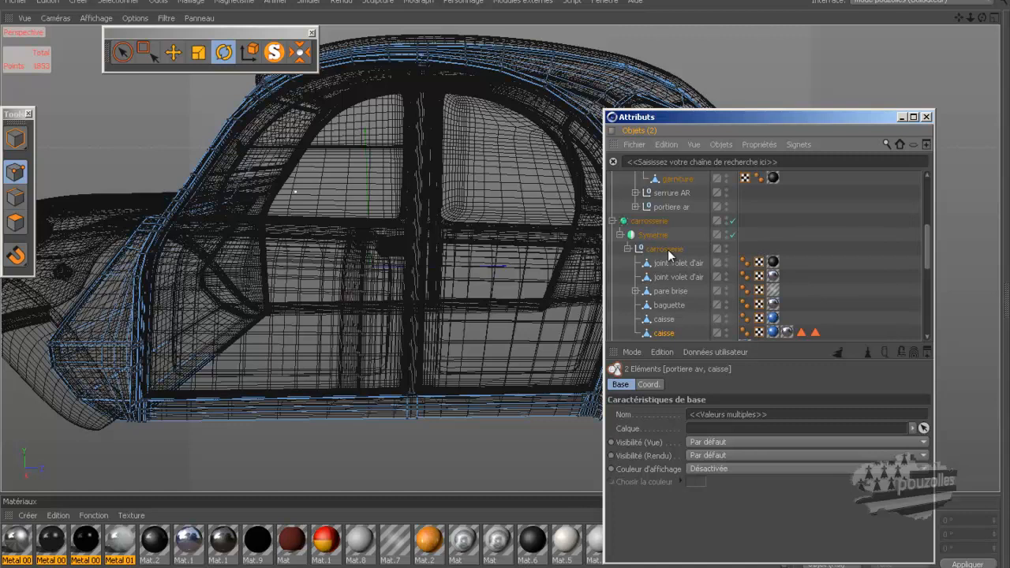
scroll(668, 250, up, 4)
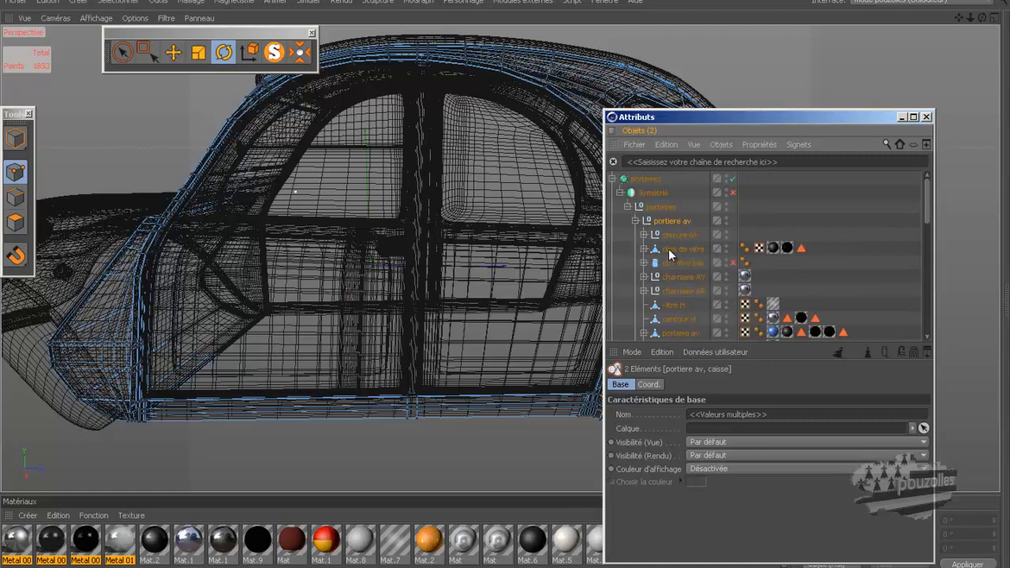
scroll(675, 223, down, 3)
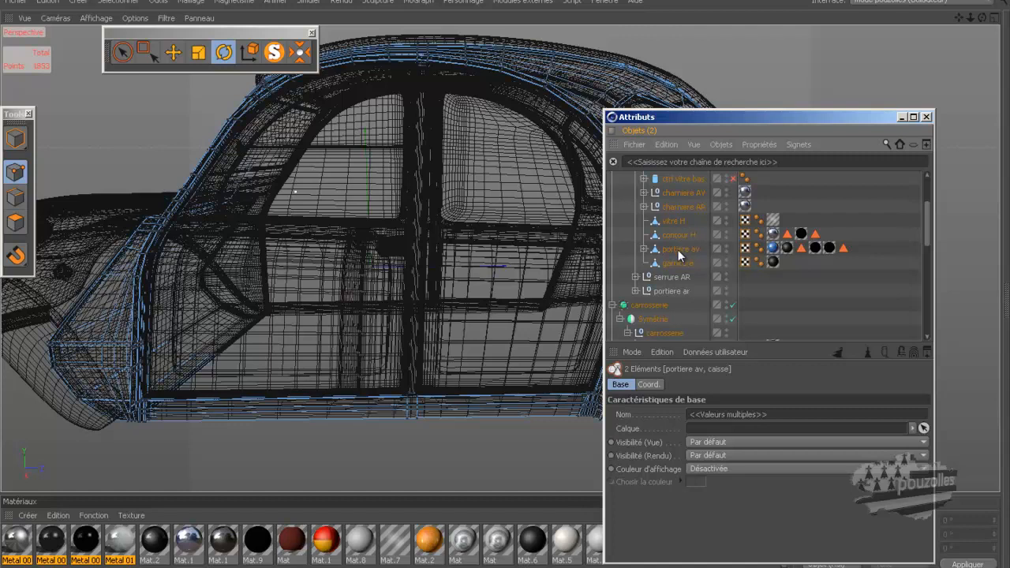
scroll(678, 245, up, 3)
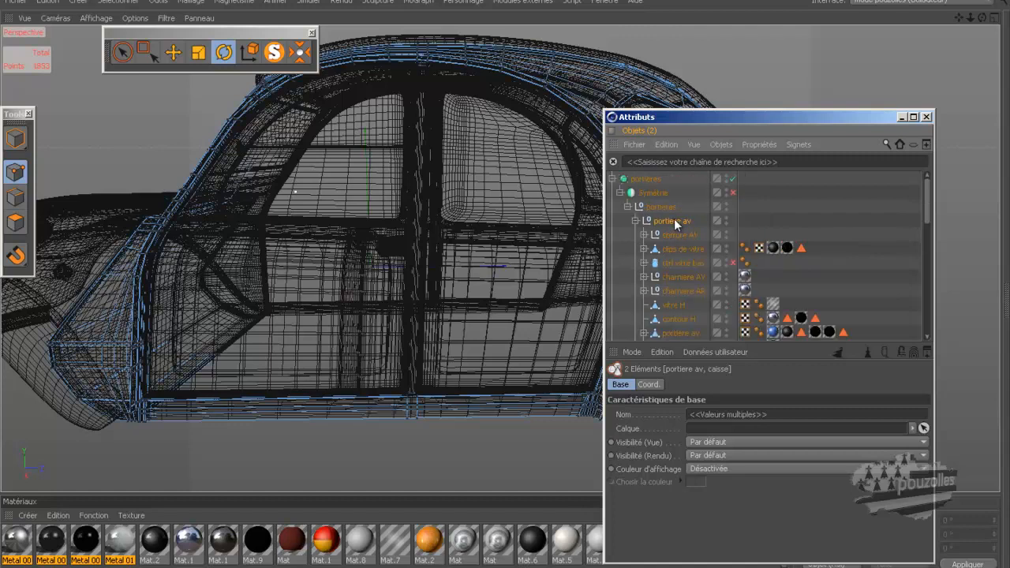
ctrl+click(674, 219)
scroll(683, 252, down, 3)
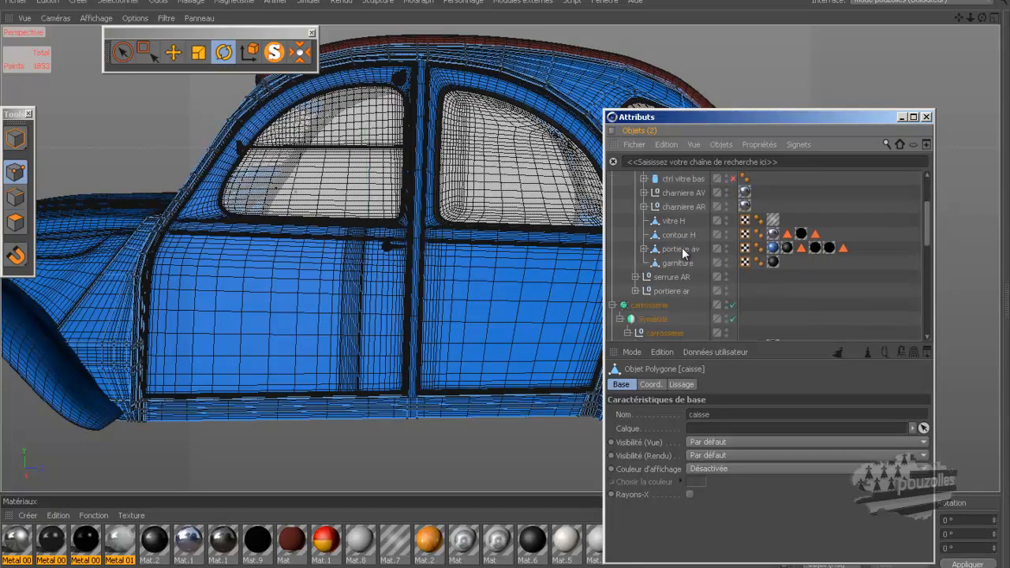
ctrl+click(678, 246)
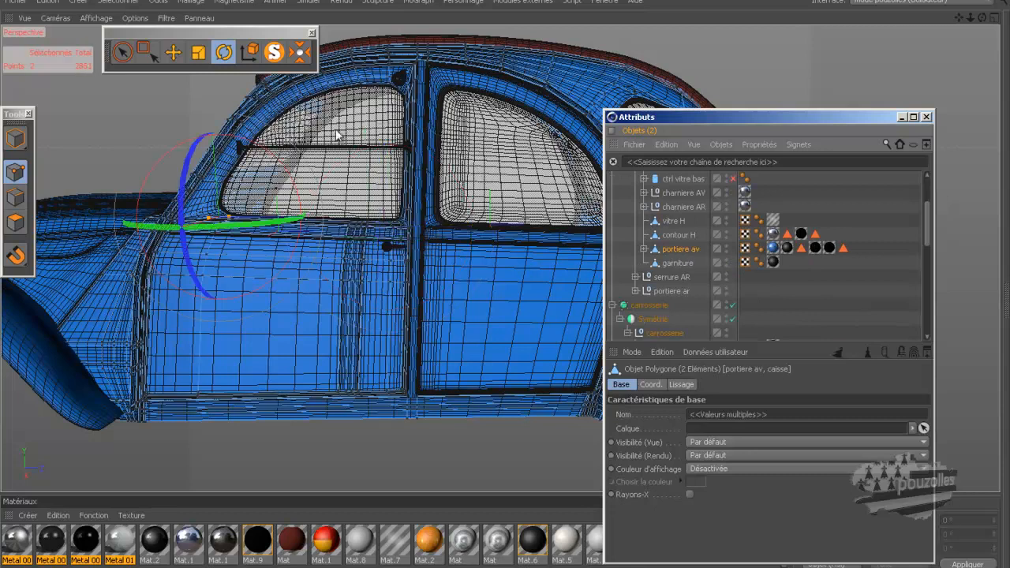
click(274, 52)
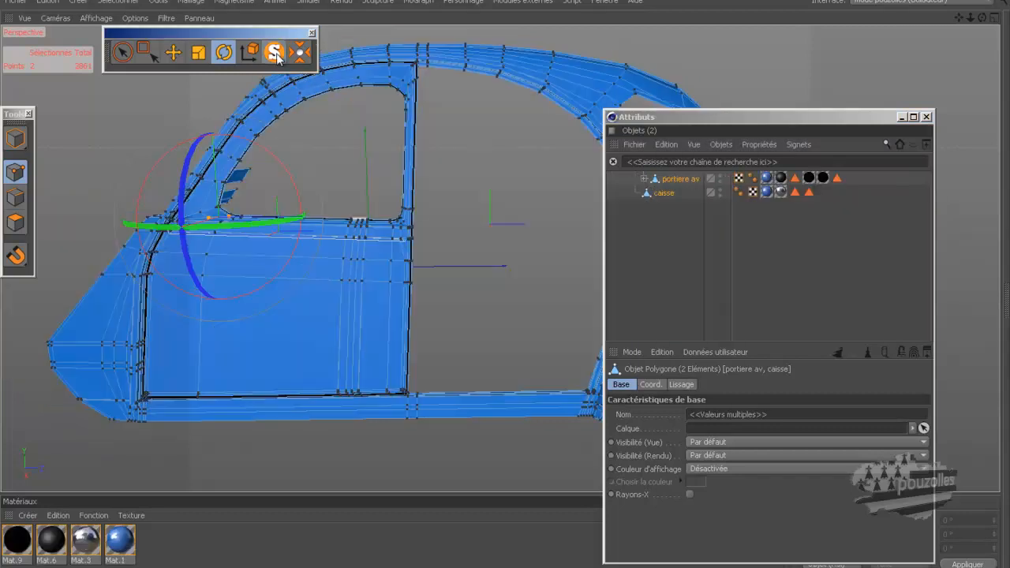
Return to object editing and add a Cylindre primitive to the isolated door and body
click(901, 116)
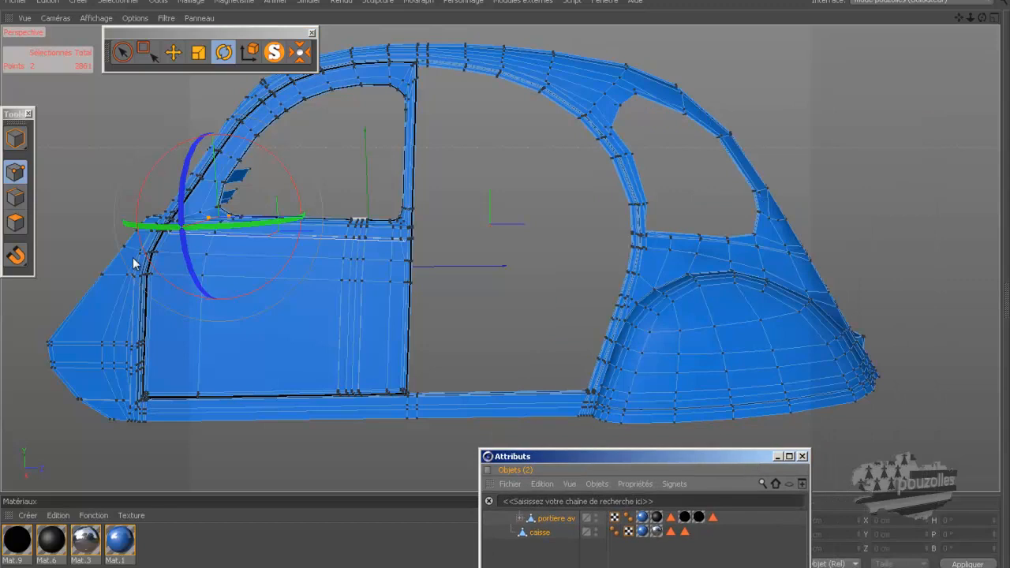
click(16, 140)
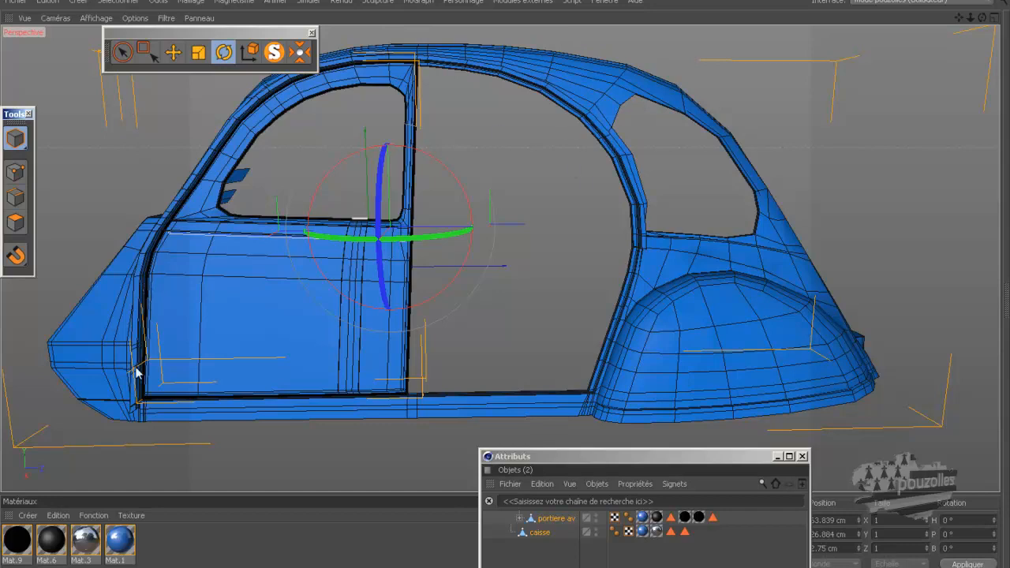
drag(981, 17, 500, 277)
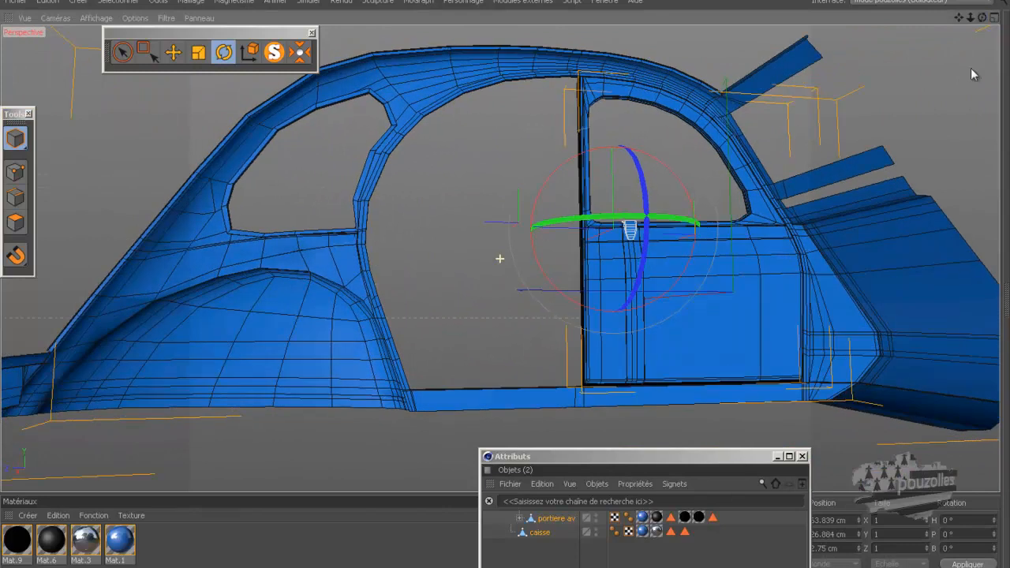
alt+right_drag(861, 317, 766, 250)
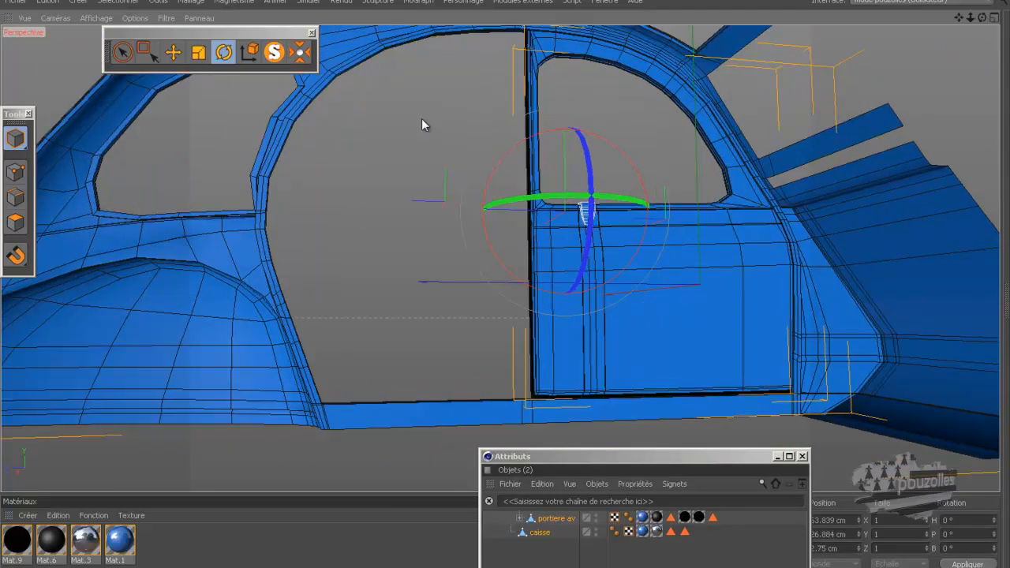
click(78, 3)
mouse_move(116, 27)
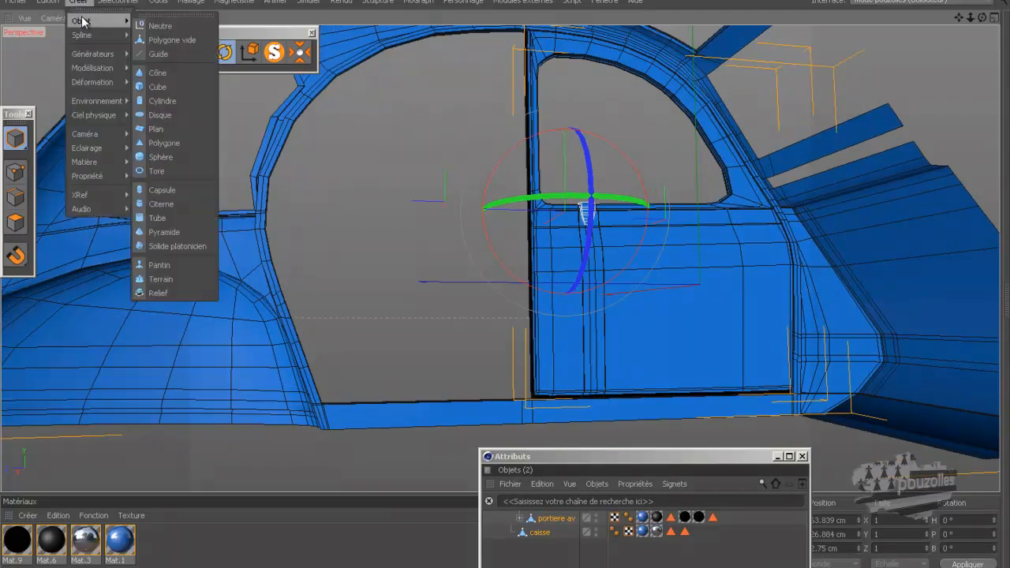
click(164, 100)
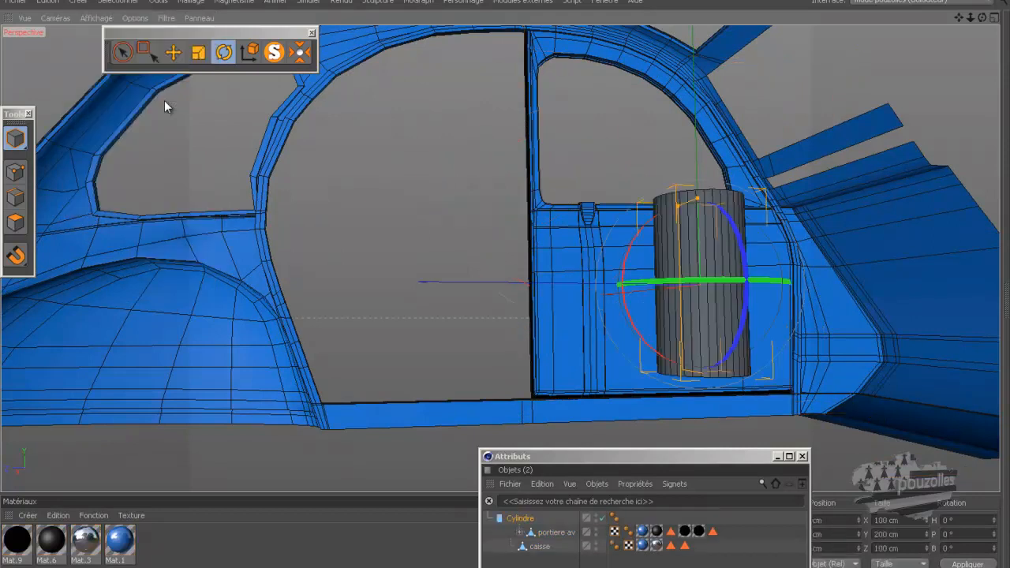
scroll(420, 184, down, 2)
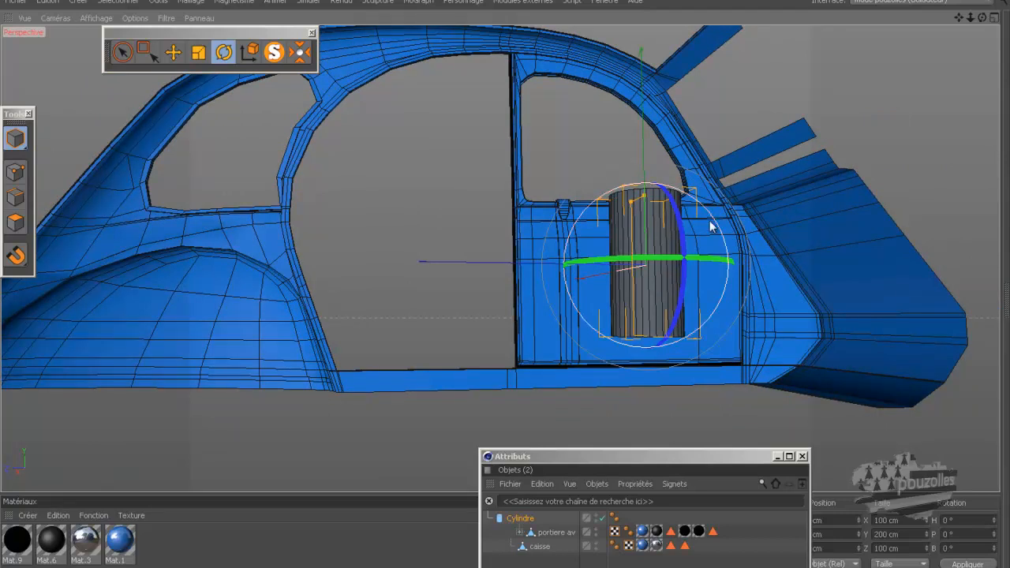
Leave the isolated view and move Cylindre into the inner portieres group, directly above the portiere av group
drag(645, 458, 685, 248)
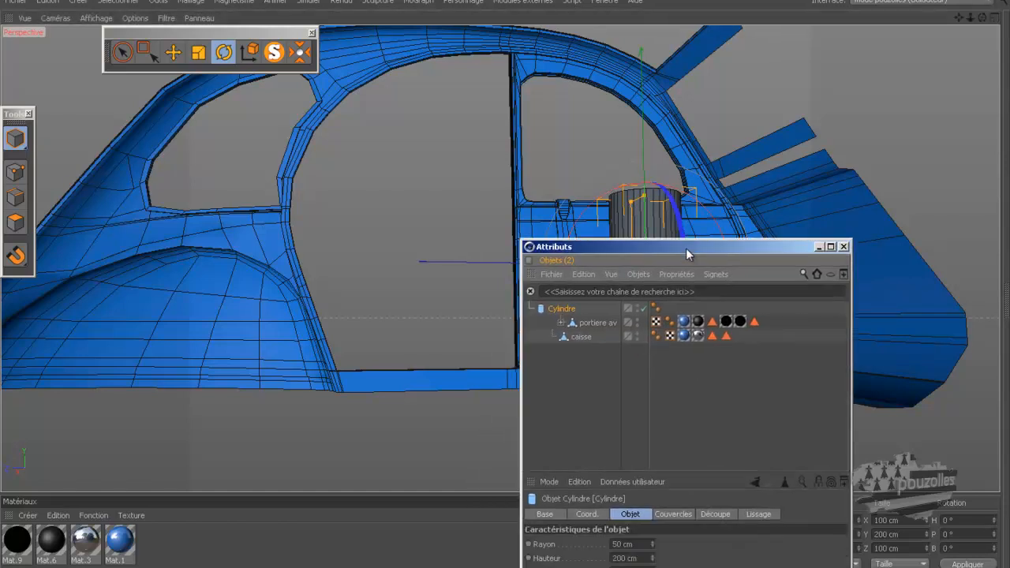
click(590, 323)
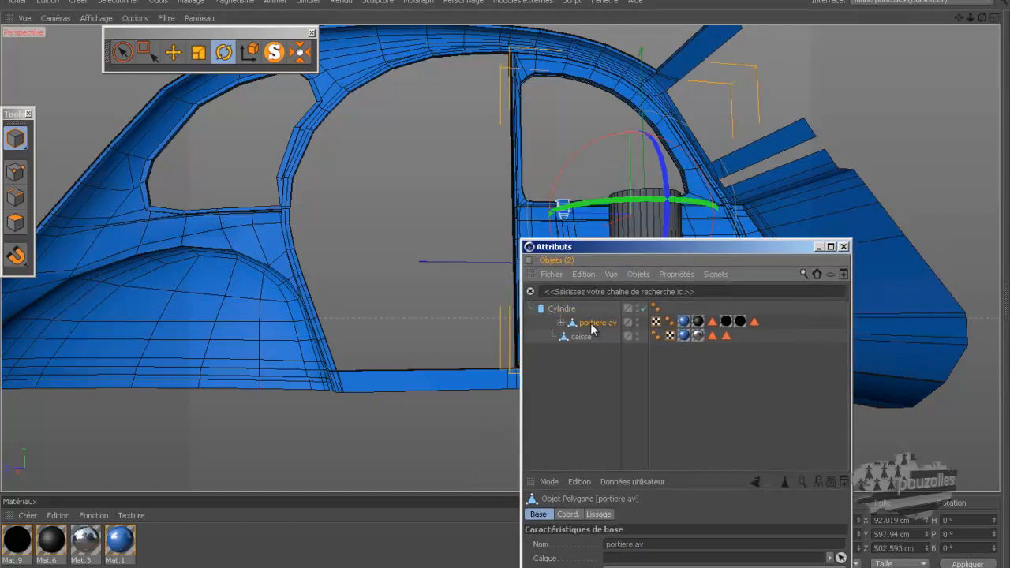
click(274, 54)
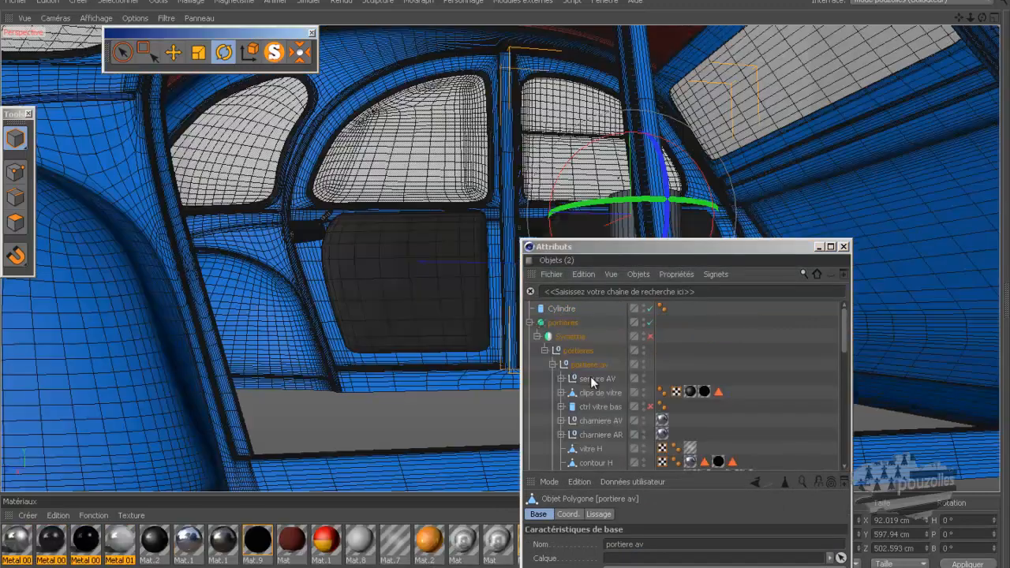
click(590, 364)
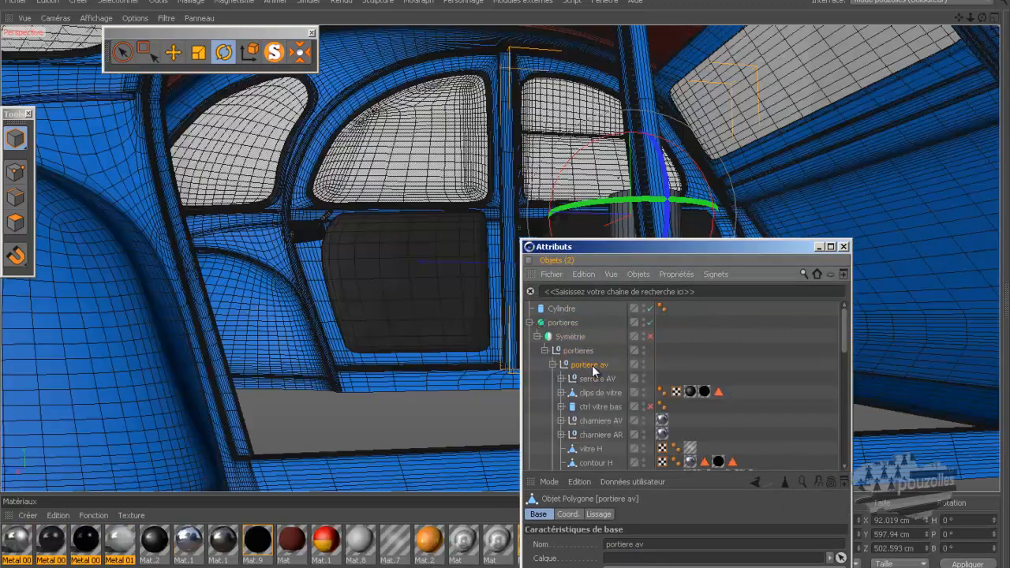
click(565, 310)
drag(565, 313, 587, 359)
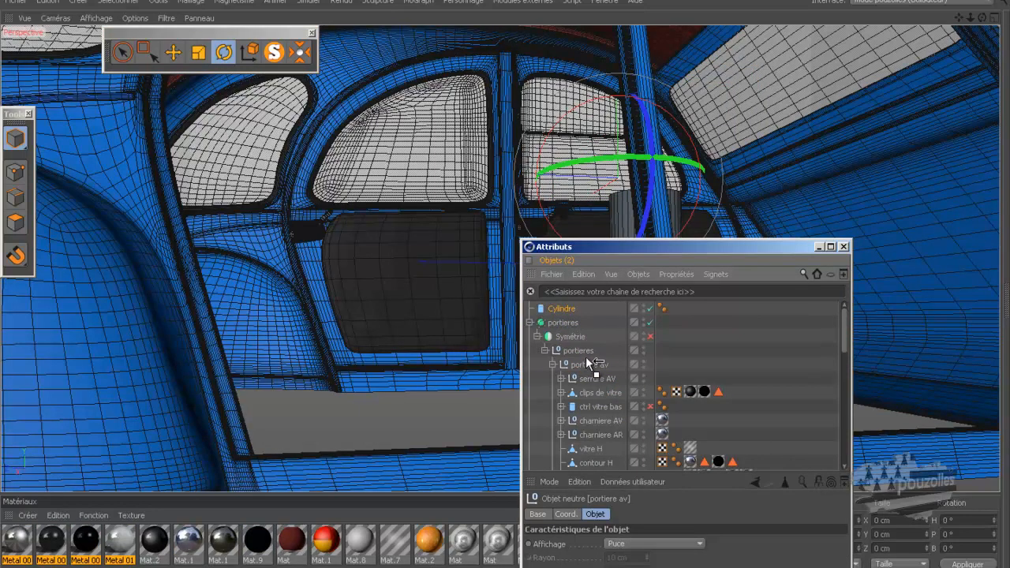
drag(587, 361, 586, 358)
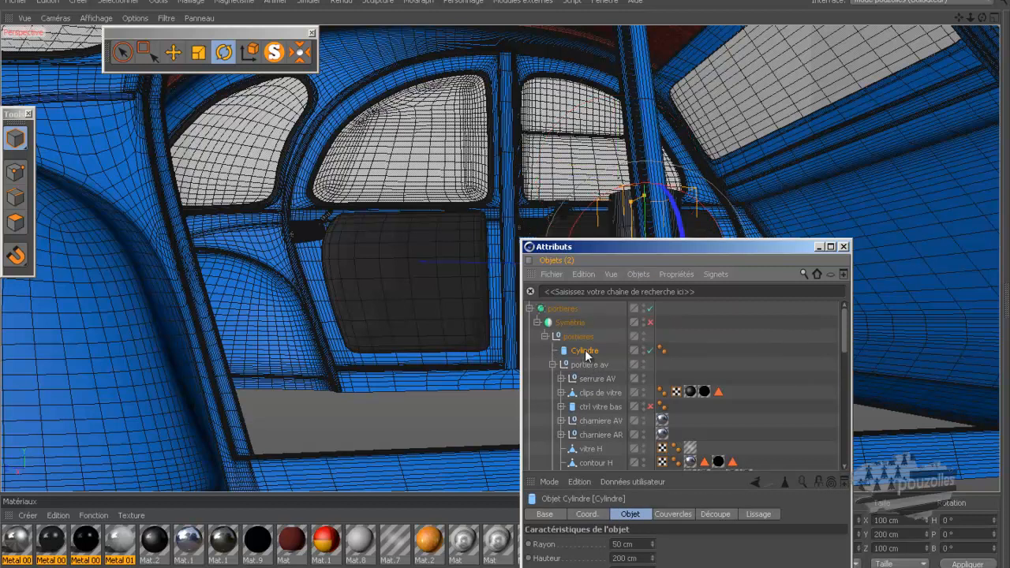
Add the portiere av mesh to the Cylindre selection and isolate the two objects in an angled perspective view
scroll(593, 361, down, 2)
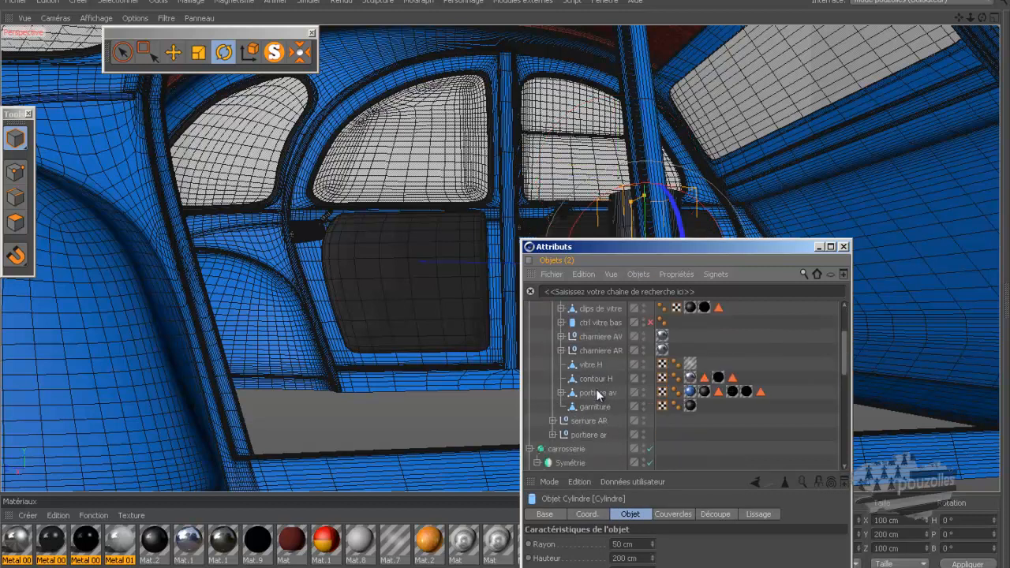
ctrl+click(595, 392)
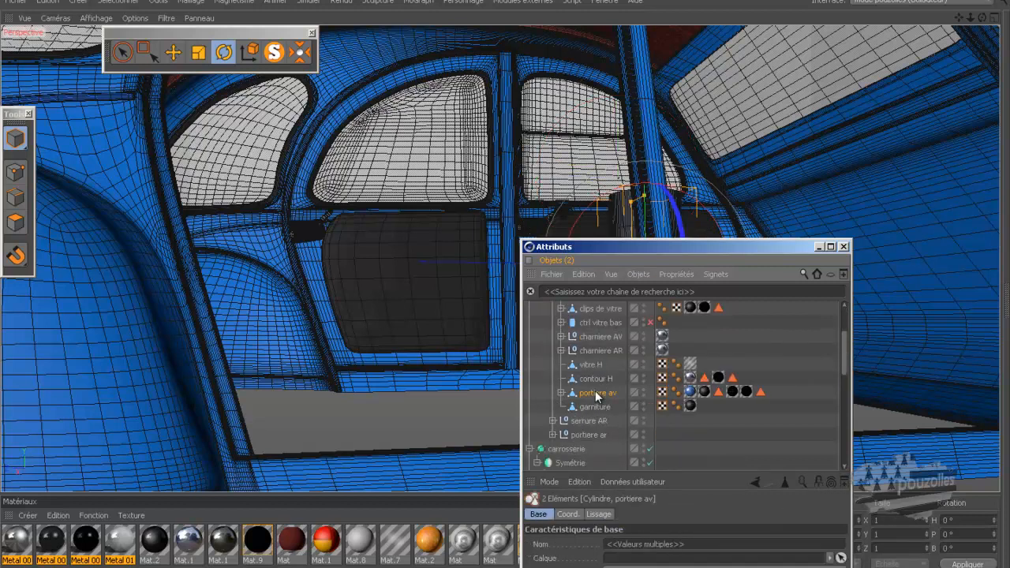
click(274, 52)
click(819, 246)
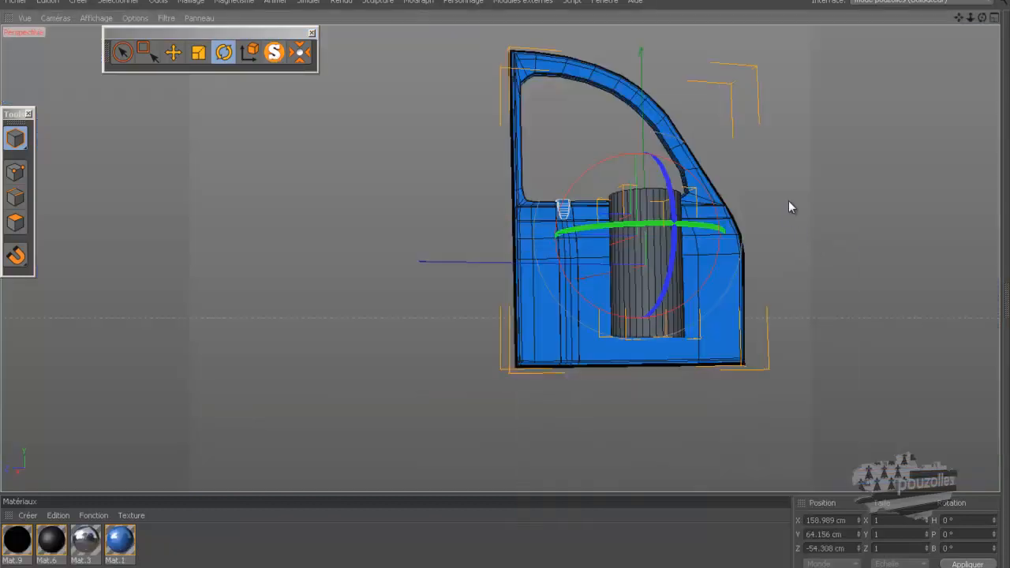
drag(982, 16, 496, 287)
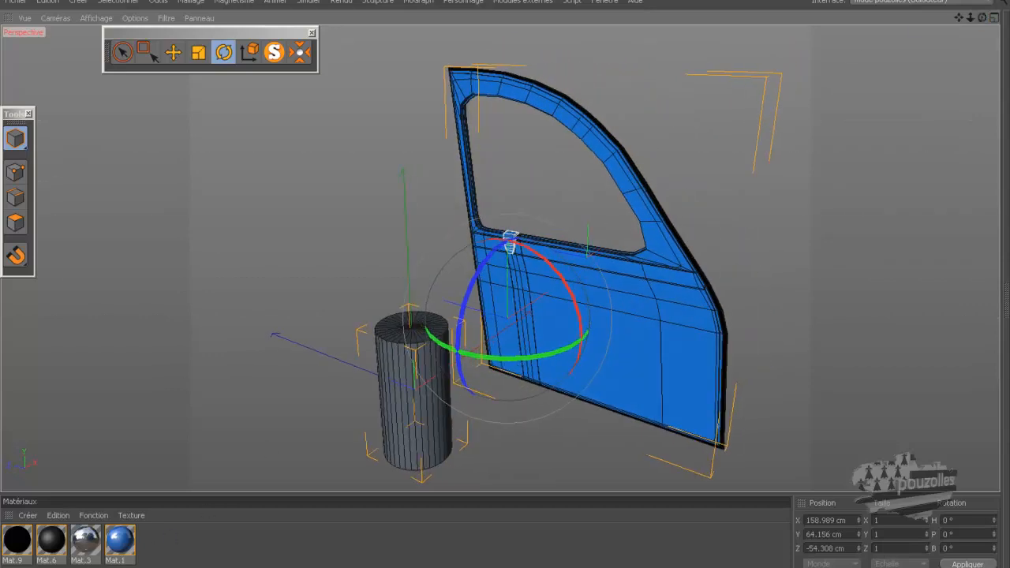
Select only Cylindre, reduce its radius to about 4.6 cm and move it to the door's hinge-side edge
click(90, 567)
click(585, 310)
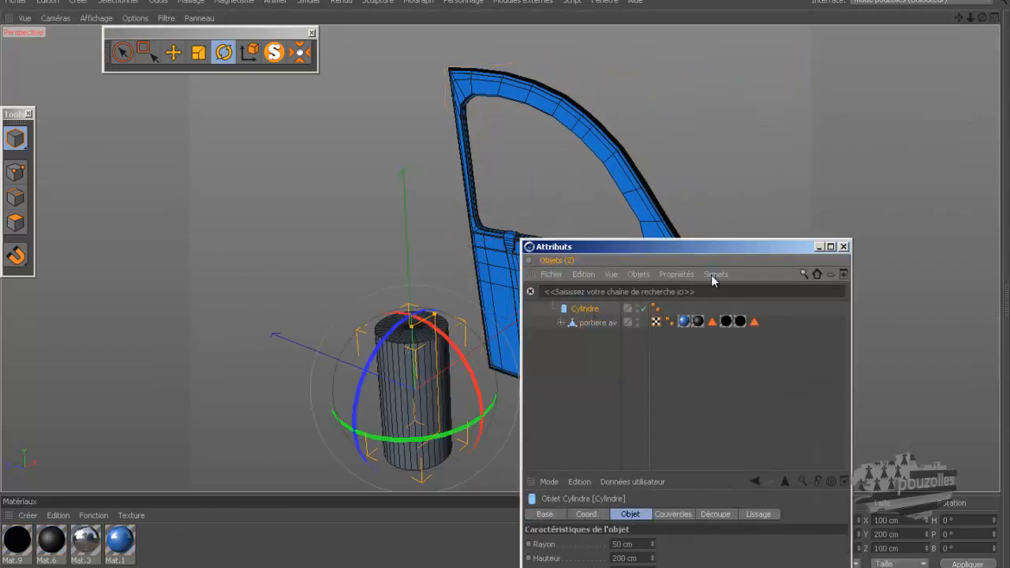
click(818, 247)
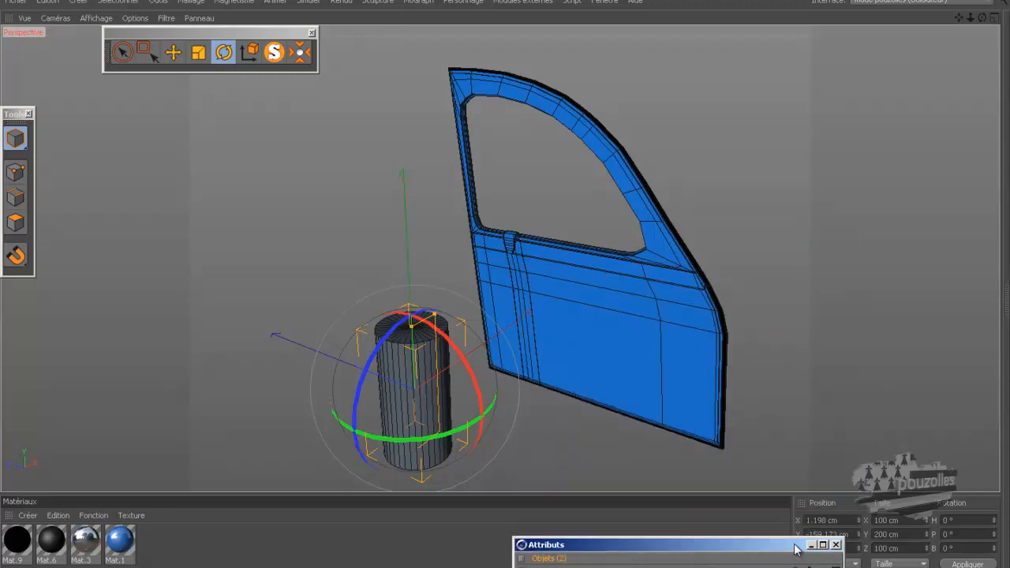
click(173, 52)
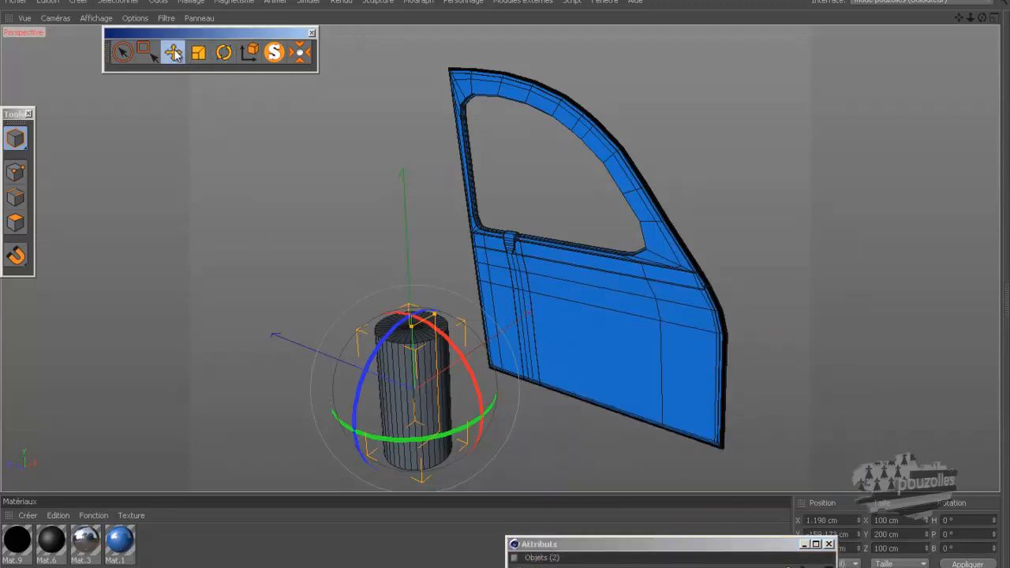
drag(435, 315, 747, 332)
drag(575, 322, 620, 345)
In the front view, shift the cylinder to about X 327 cm and bank it about -9.2° along the door's slope
middle_click(503, 374)
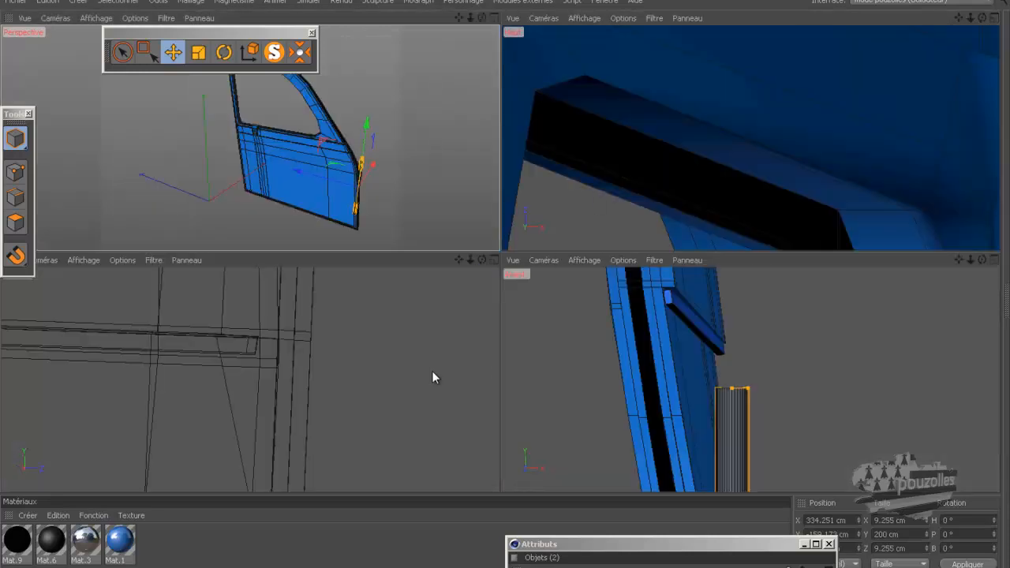
middle_click(617, 333)
scroll(653, 169, down, 4)
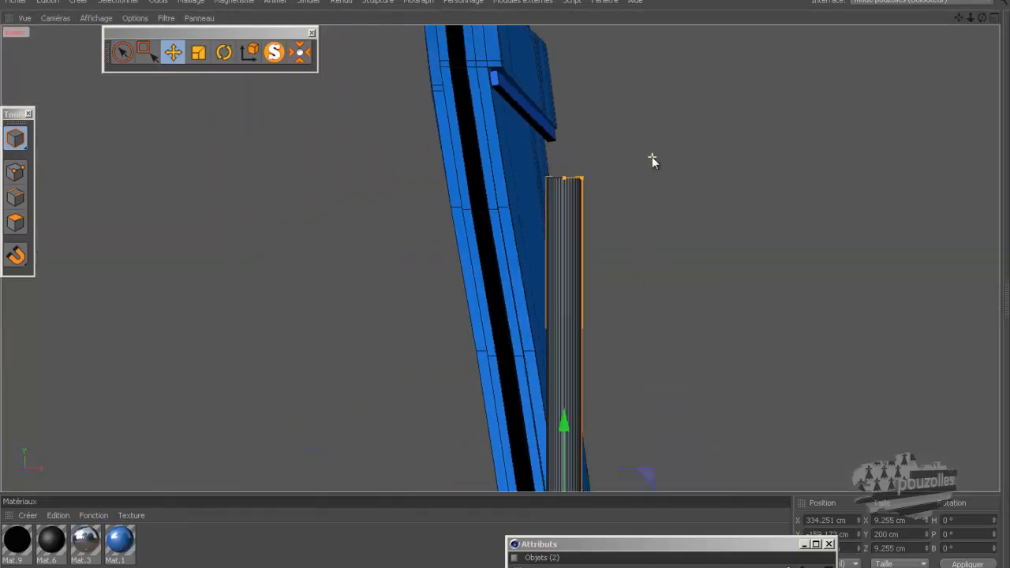
scroll(652, 156, down, 6)
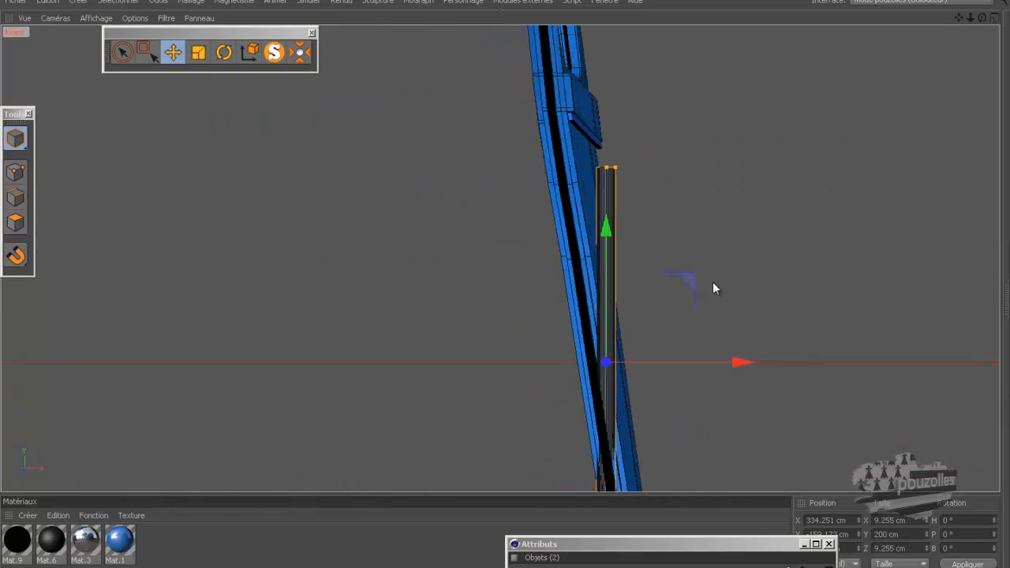
drag(729, 361, 720, 362)
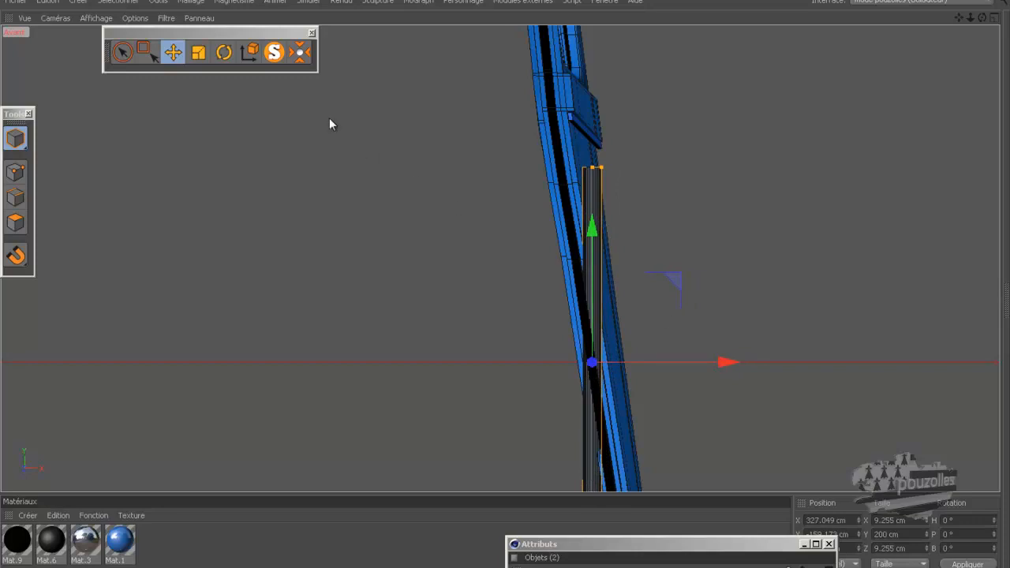
click(224, 52)
drag(547, 291, 531, 300)
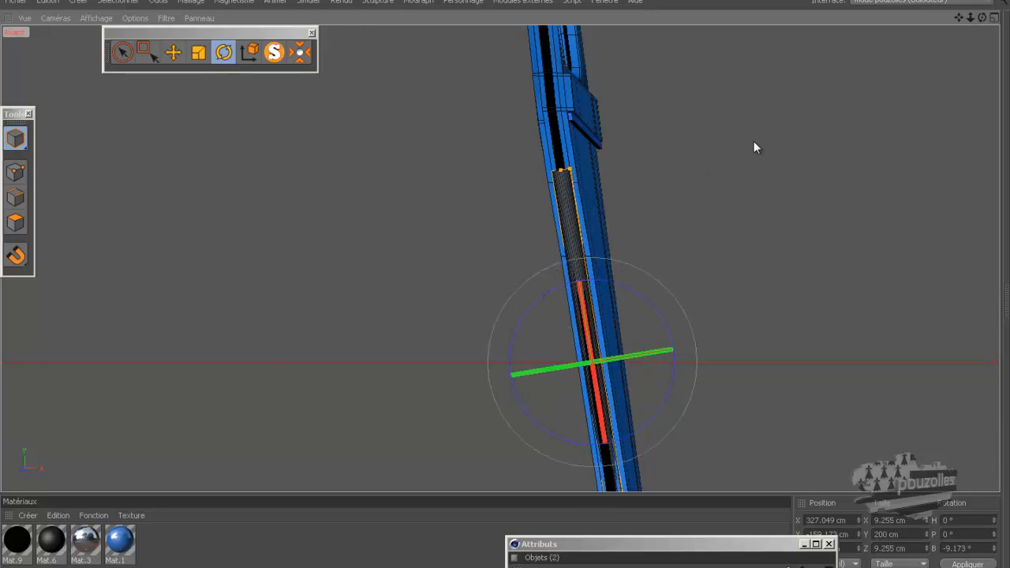
In the side view, pitch the cylinder about -3.3° along the door's edge, and check its alignment from the front
middle_click(402, 326)
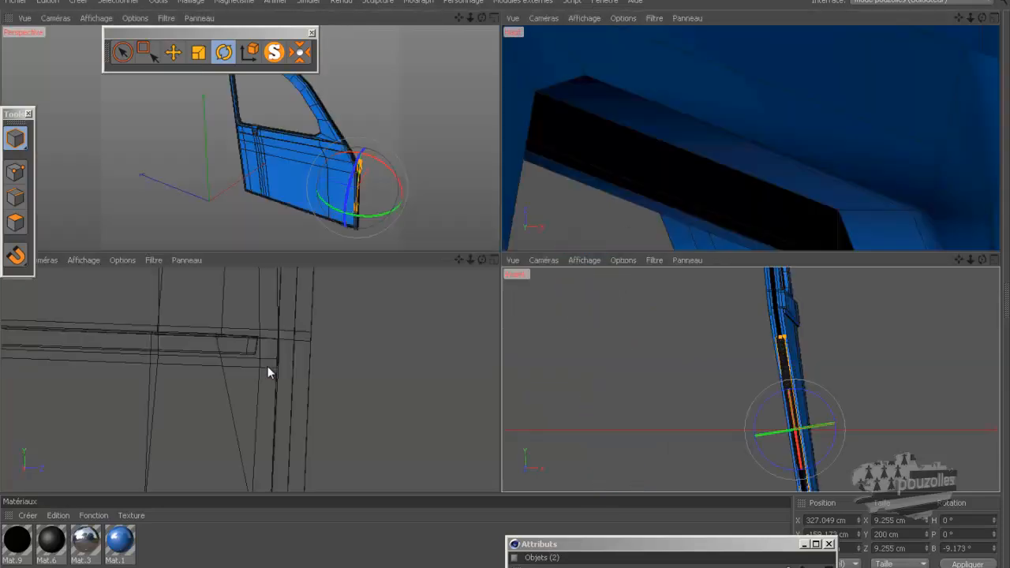
middle_click(267, 366)
scroll(593, 271, down, 7)
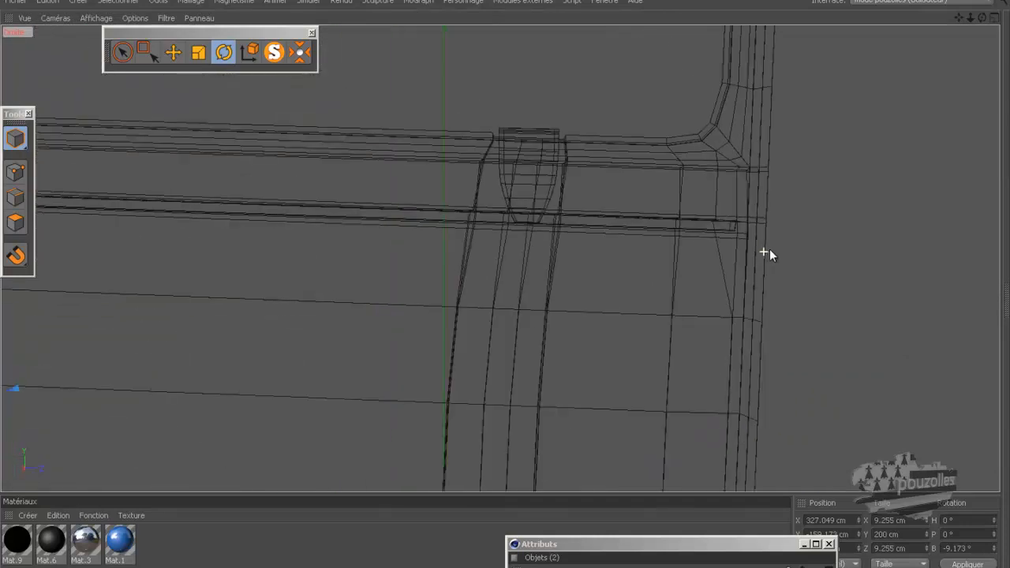
scroll(820, 233, down, 5)
scroll(381, 385, up, 4)
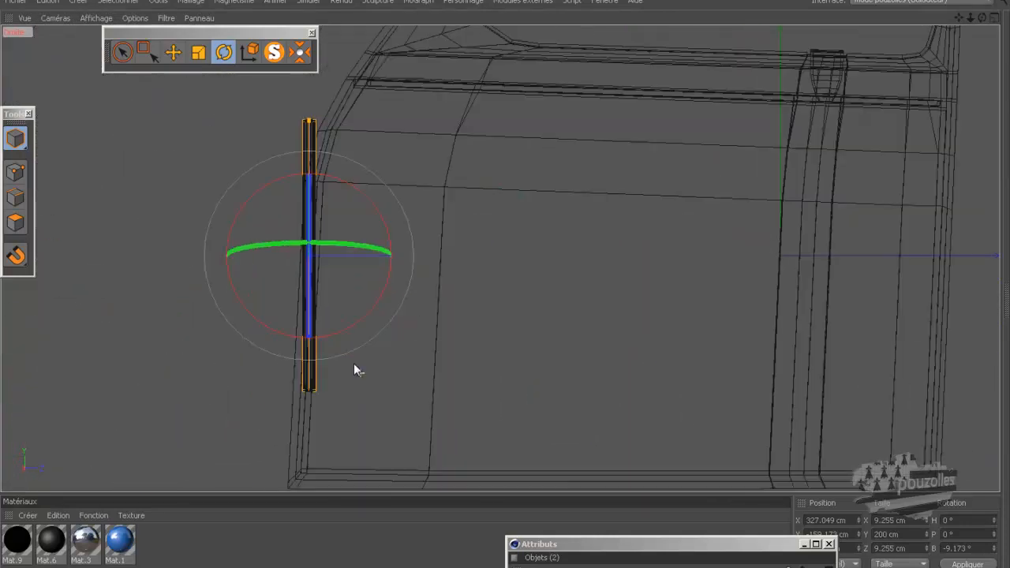
scroll(315, 233, up, 1)
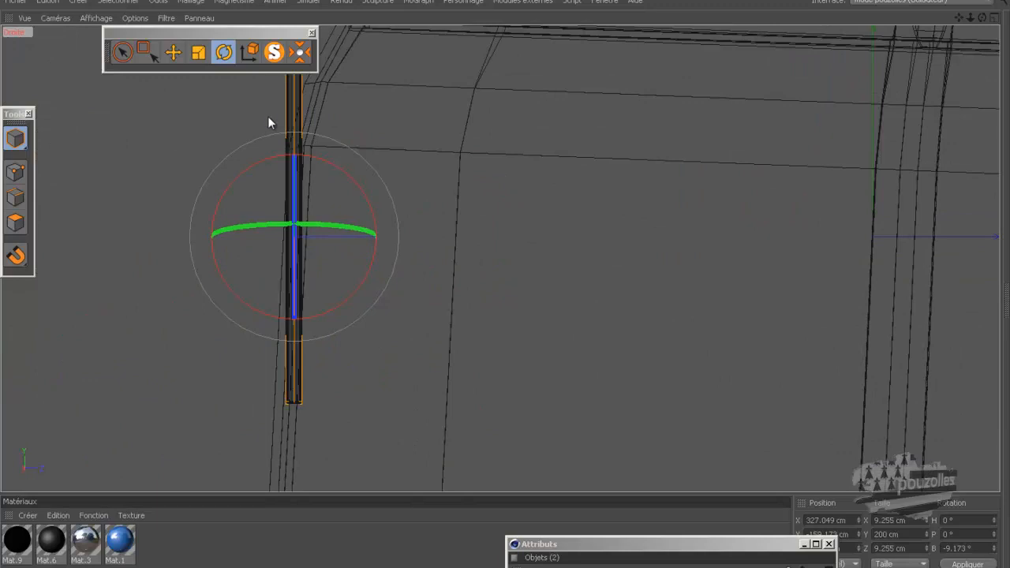
drag(957, 17, 801, 105)
drag(415, 245, 415, 249)
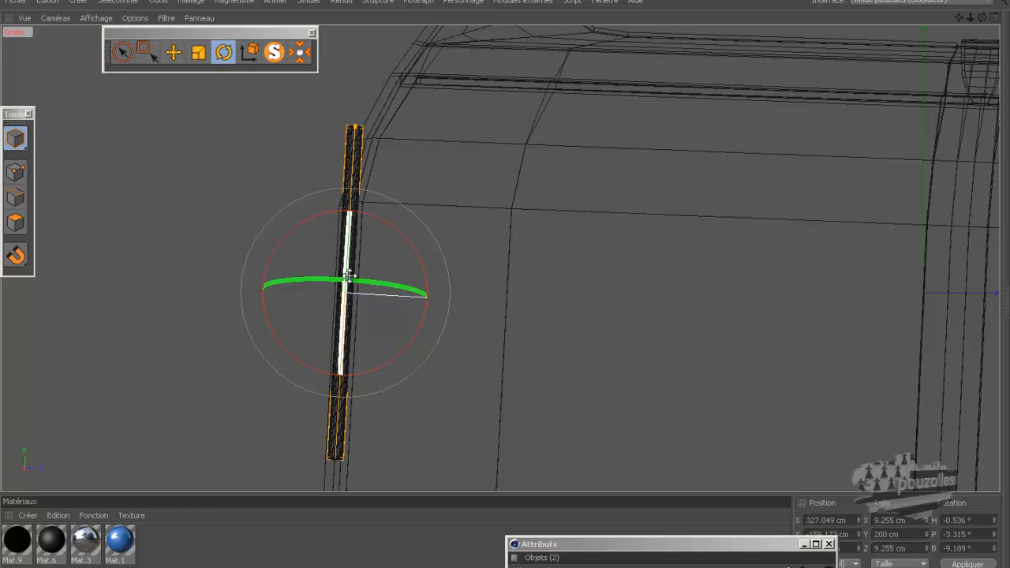
middle_click(201, 203)
middle_click(699, 387)
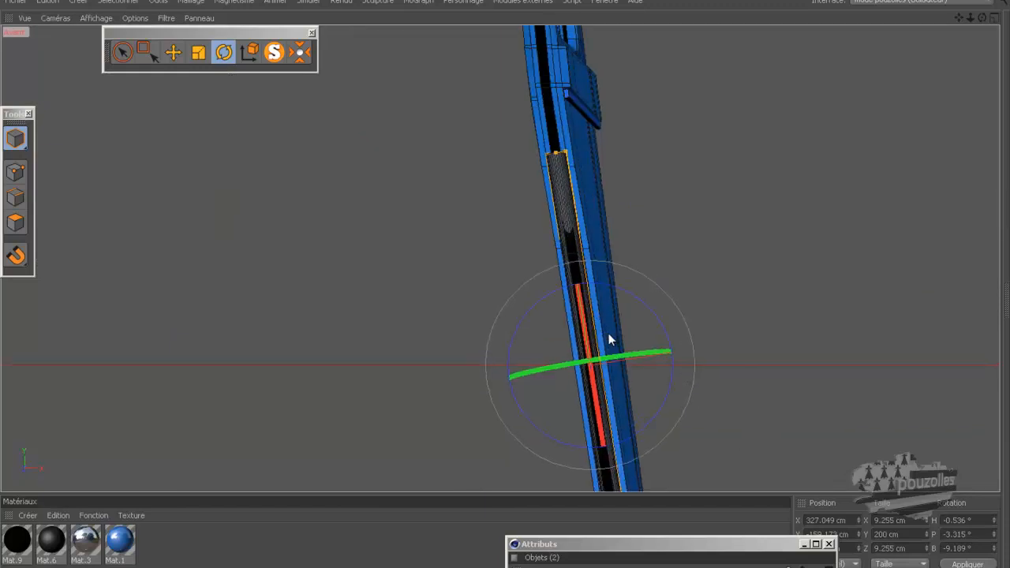
scroll(608, 330, down, 3)
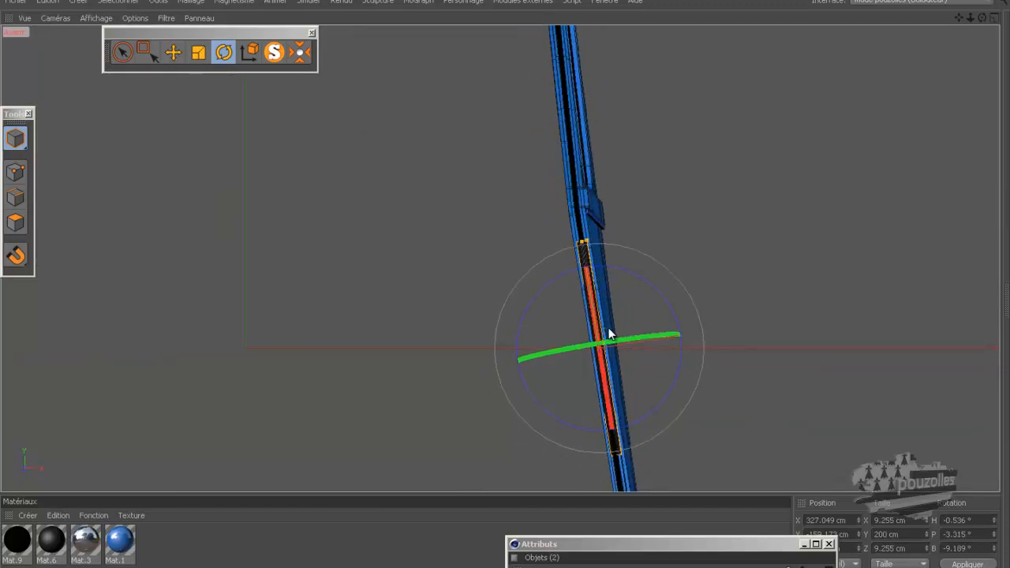
Back in perspective, turn off the cylinder's caps and set its rotation segments to 3
middle_click(379, 265)
middle_click(321, 171)
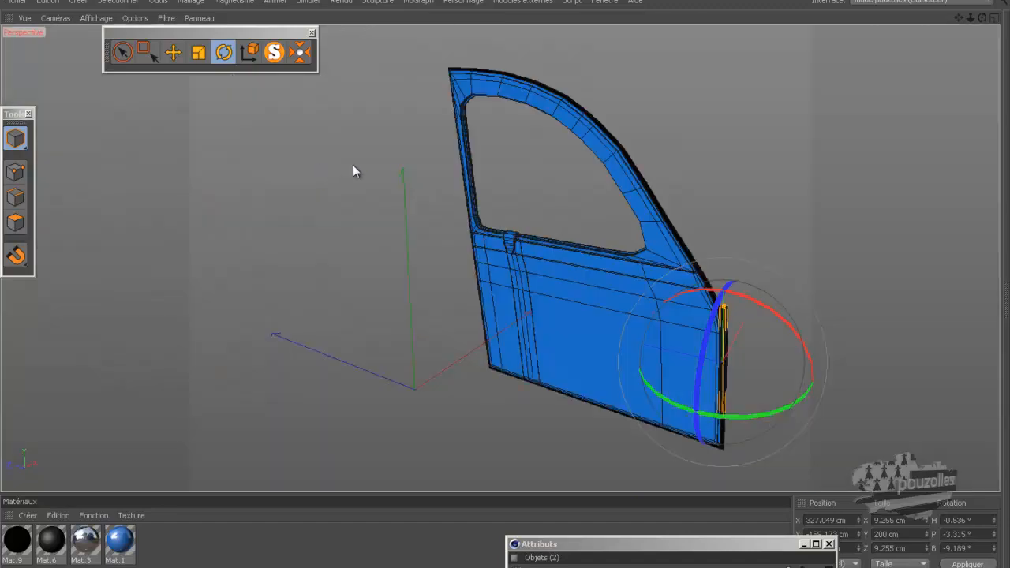
drag(654, 543, 817, 95)
click(738, 158)
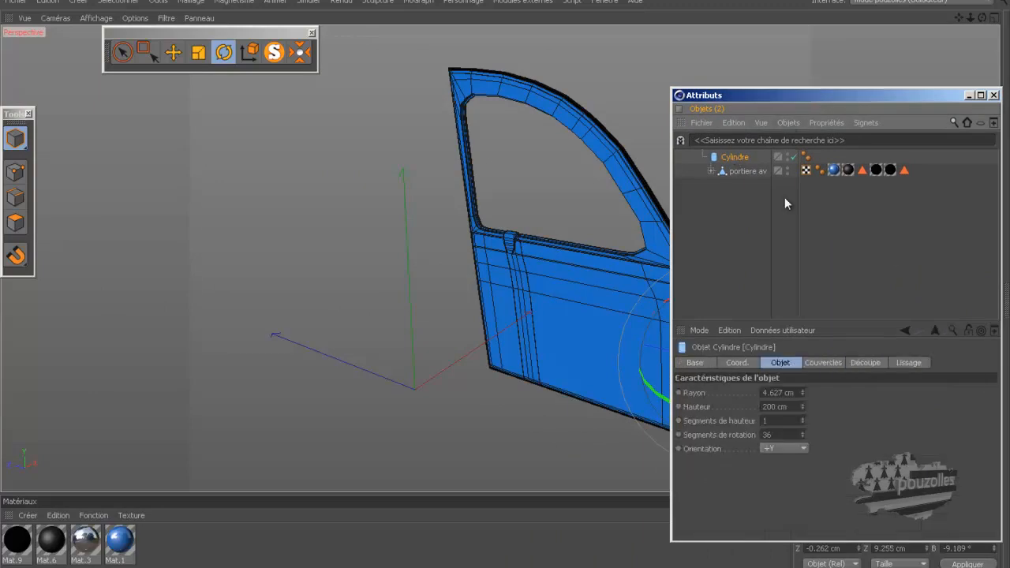
click(768, 434)
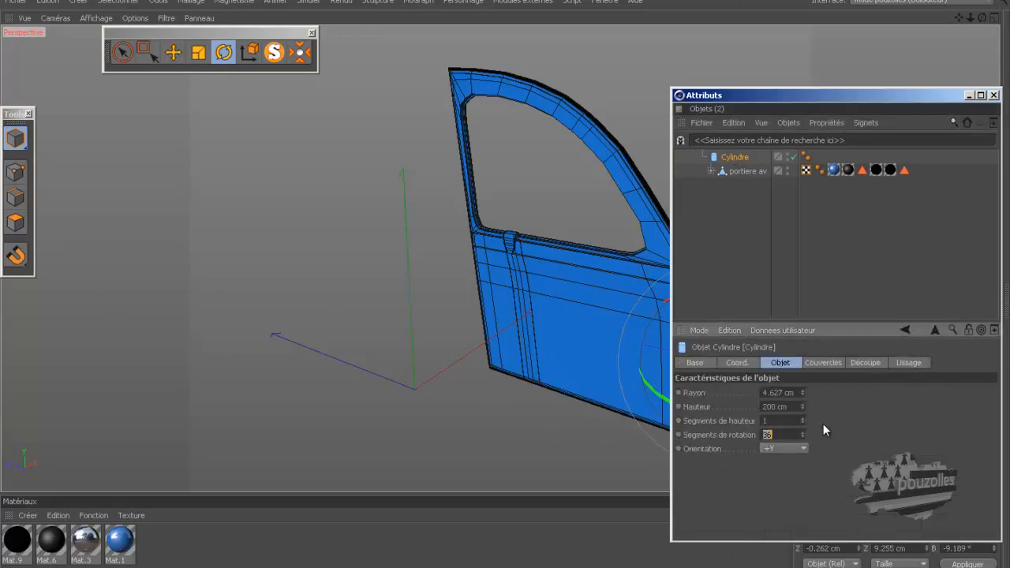
text(4)
click(823, 362)
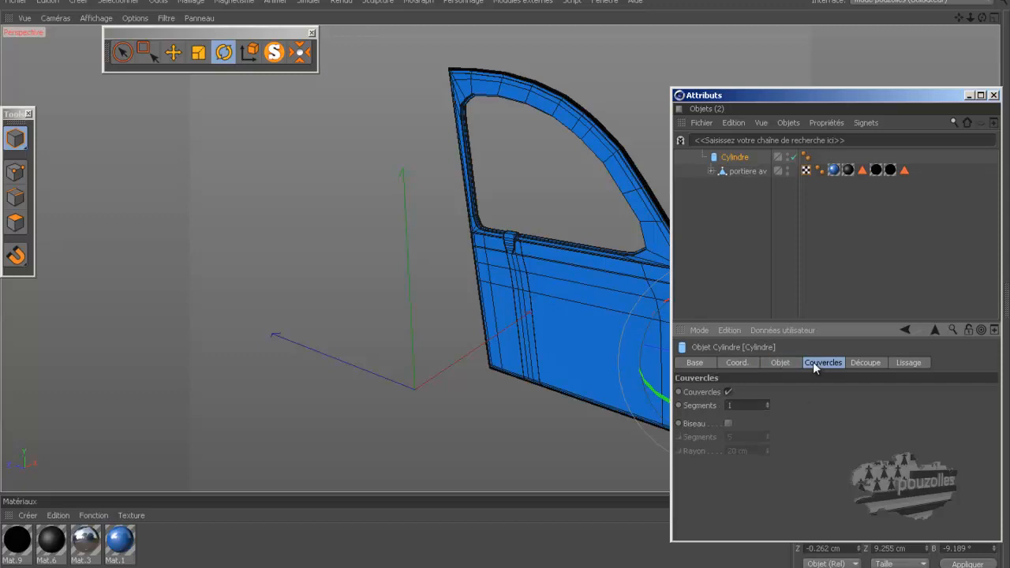
click(725, 390)
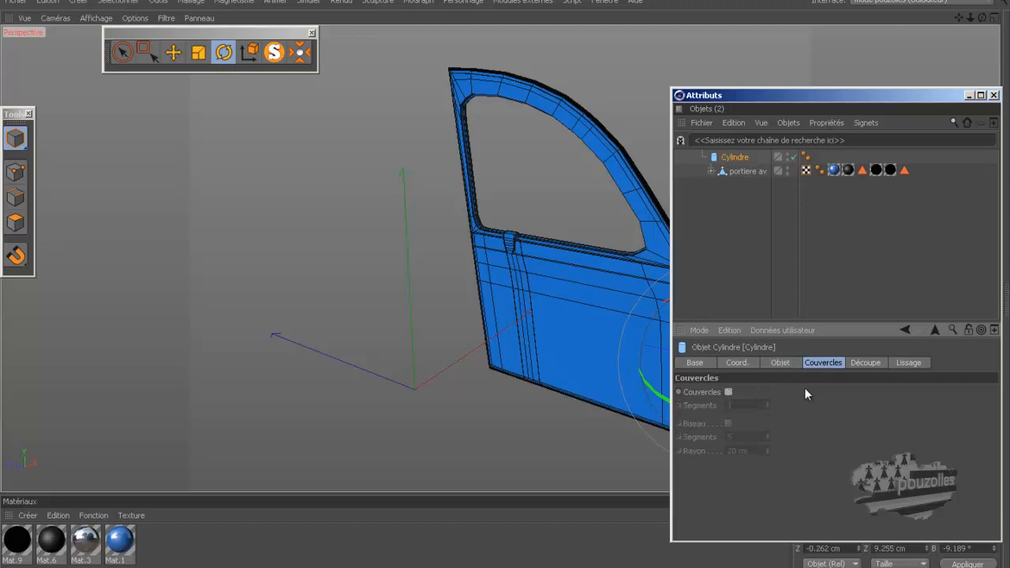
click(779, 362)
double_click(768, 435)
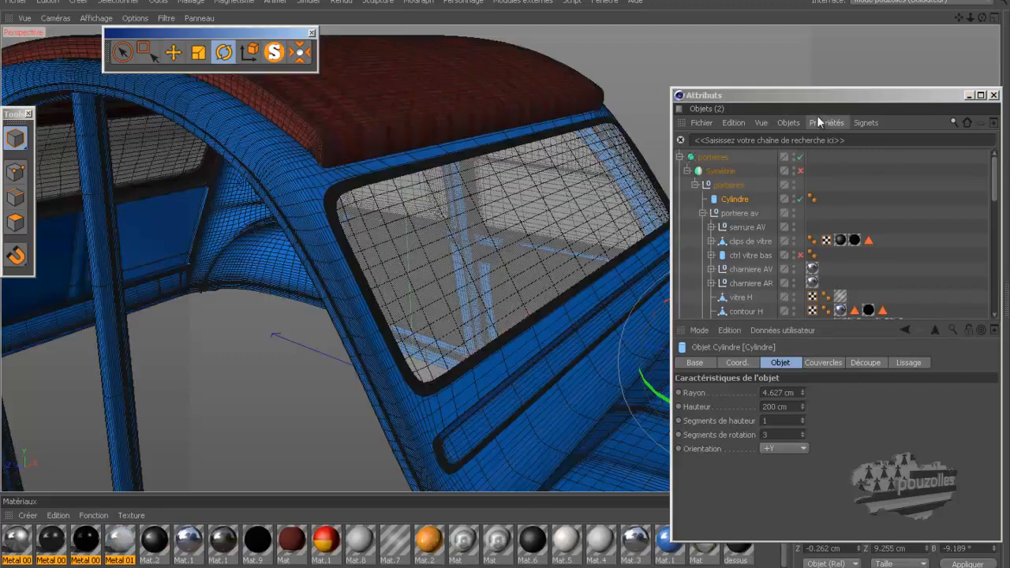
Select Cylindre, the portiere av mesh and the last caisse mesh, and isolate them in the viewport
drag(819, 98, 801, 31)
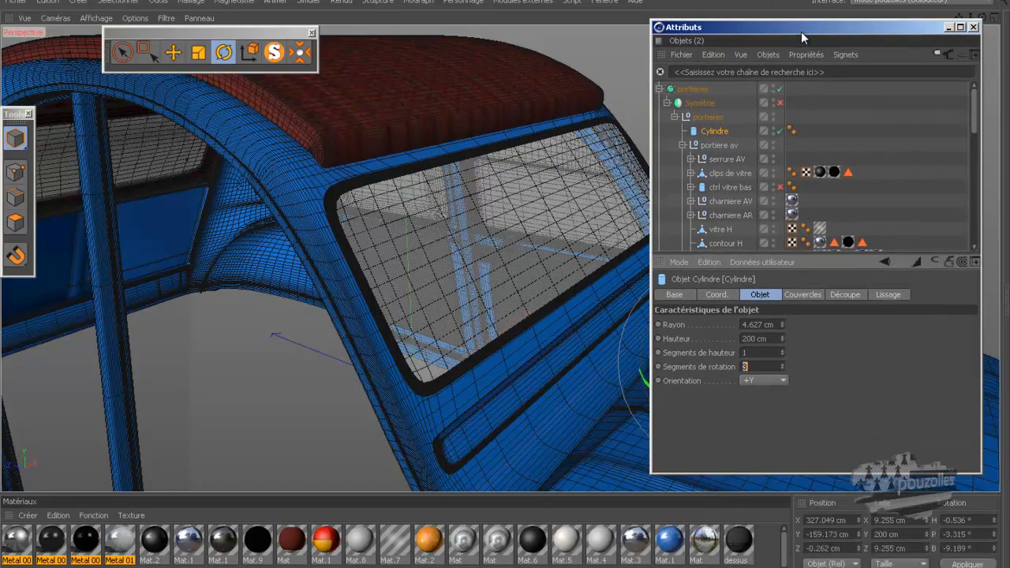
click(717, 134)
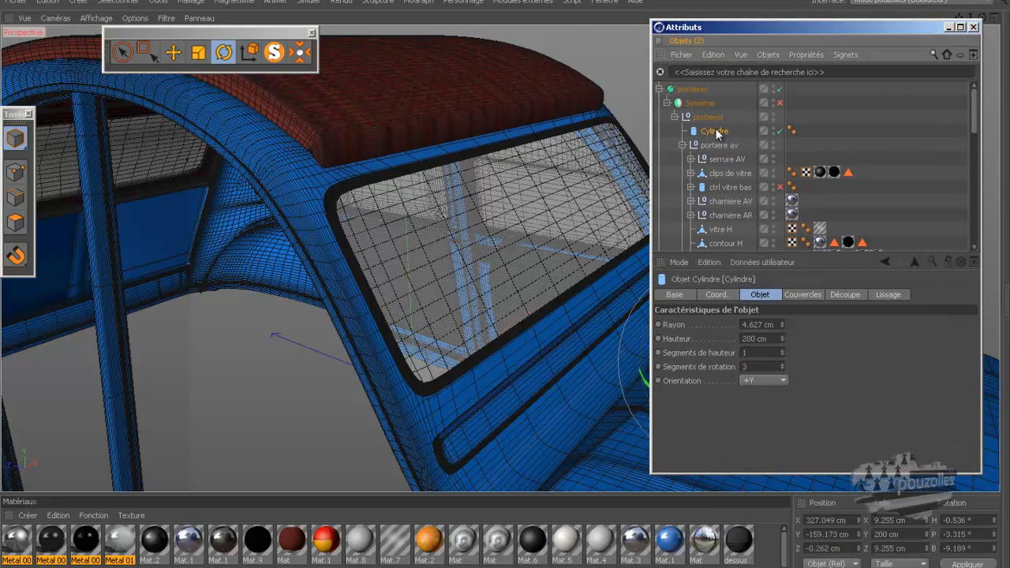
key(super)
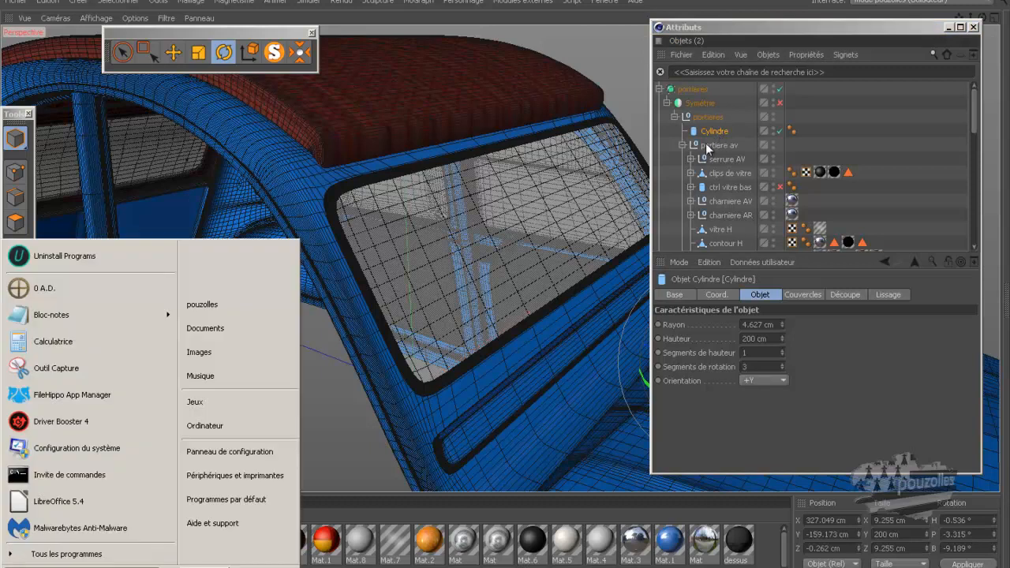
key(super)
scroll(710, 134, down, 2)
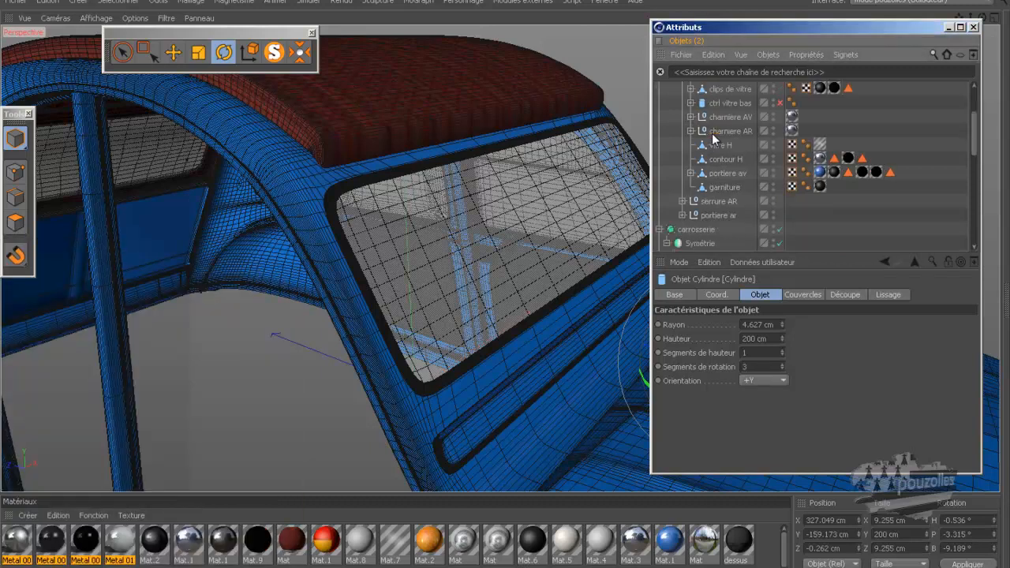
ctrl+click(719, 173)
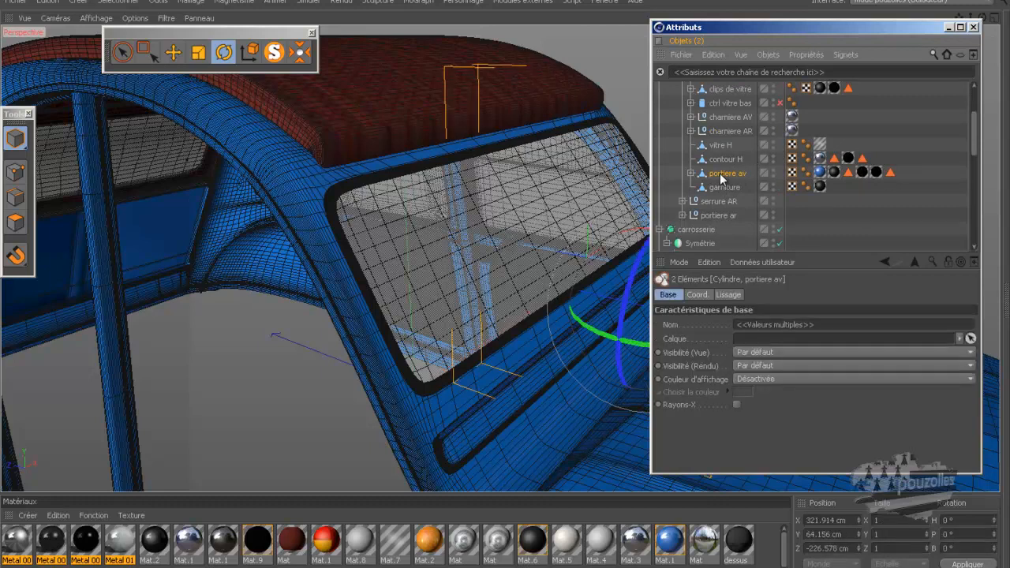
scroll(721, 179, down, 2)
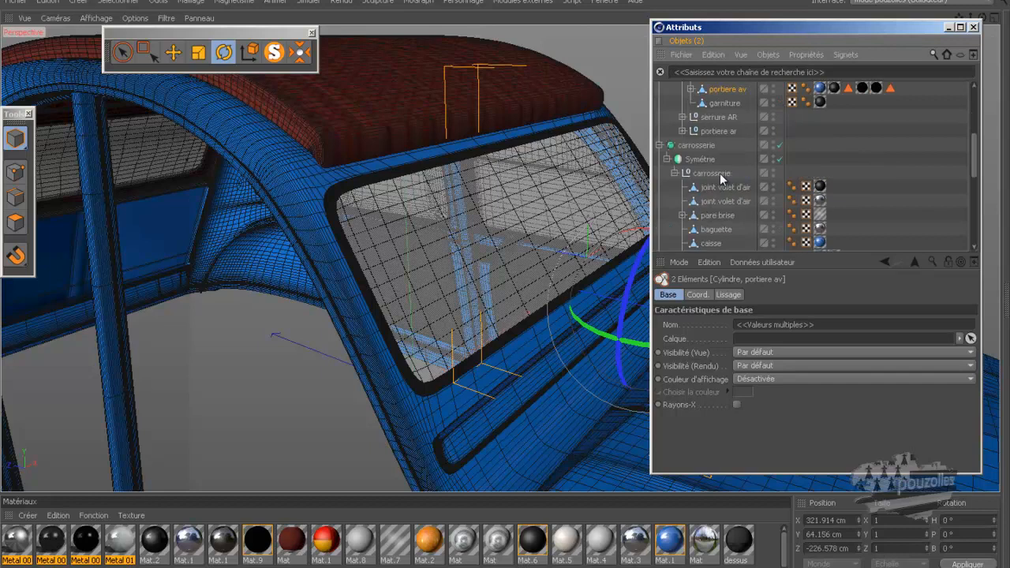
scroll(719, 179, down, 2)
ctrl+click(719, 173)
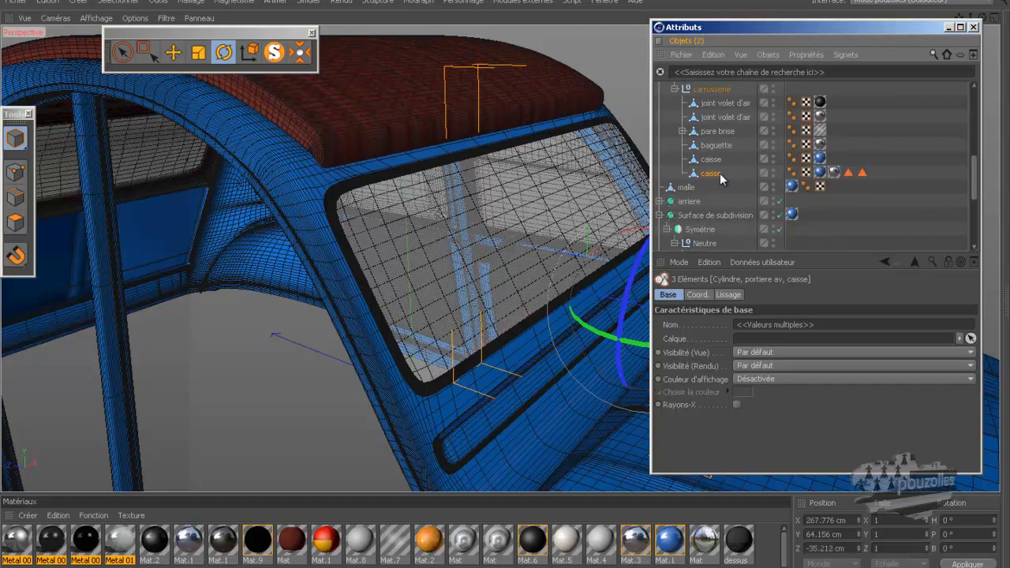
click(273, 52)
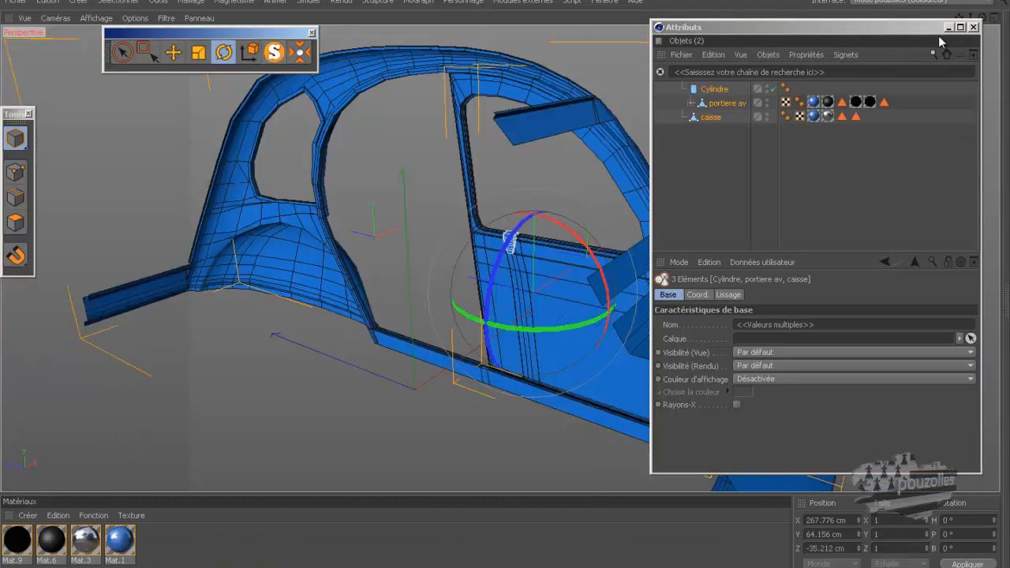
Reselect only Cylindre and turn off the isolated display to bring back the whole car
click(719, 92)
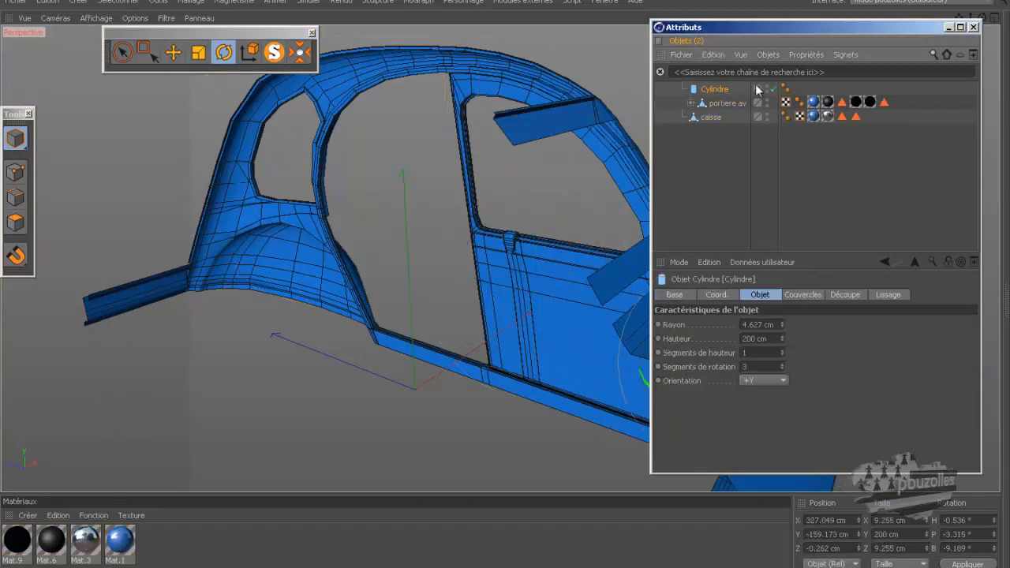
drag(818, 30, 350, 188)
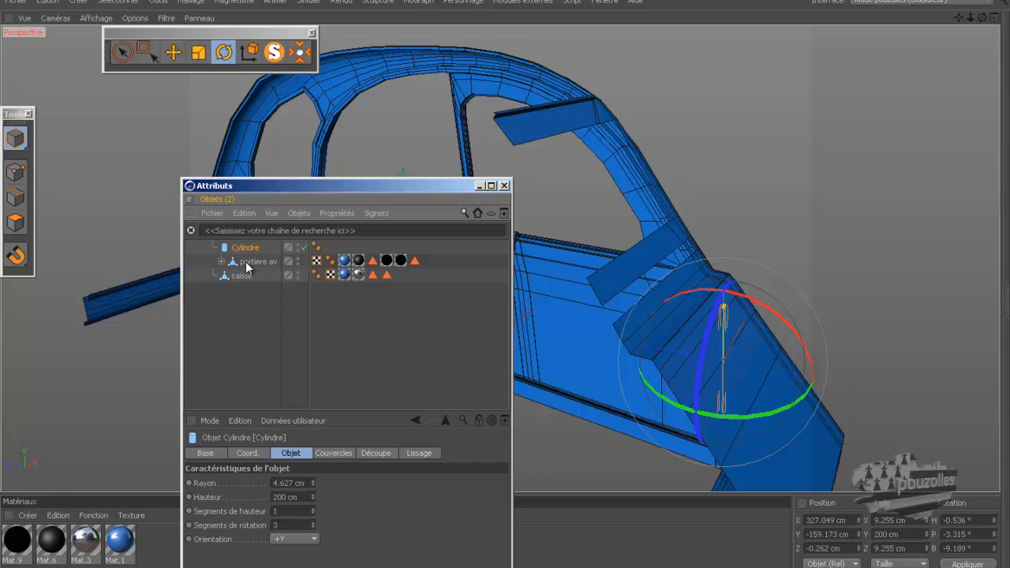
click(271, 55)
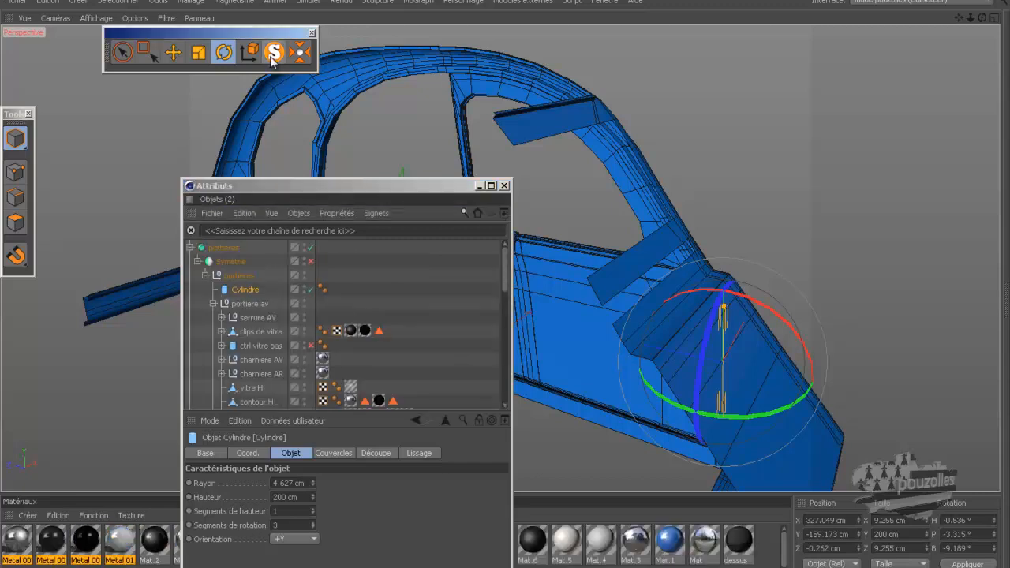
click(272, 55)
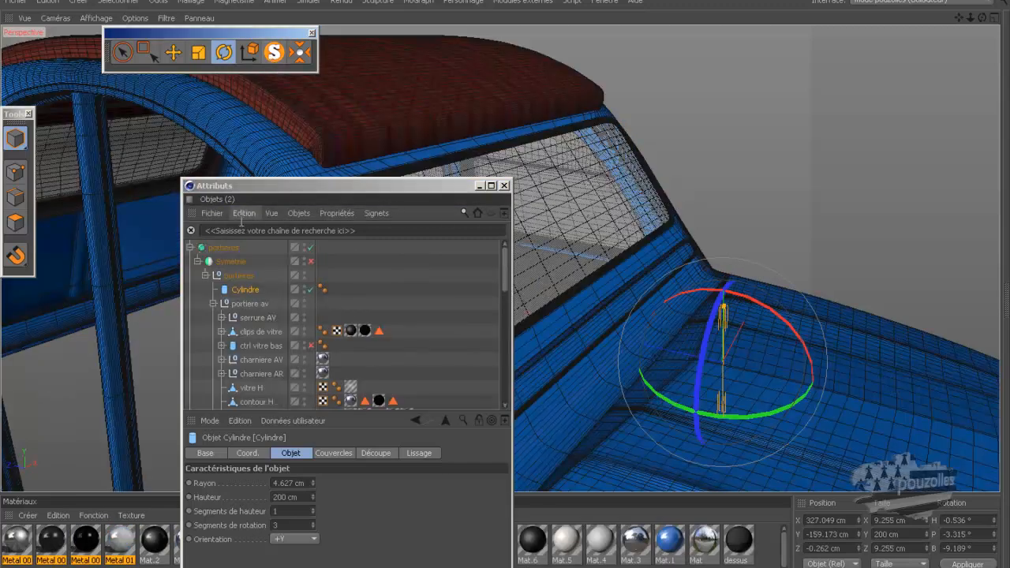
Try isolating the portieres group with Cylindre, first alone and again with the last caisse mesh, and leave solo display each time
ctrl+click(236, 274)
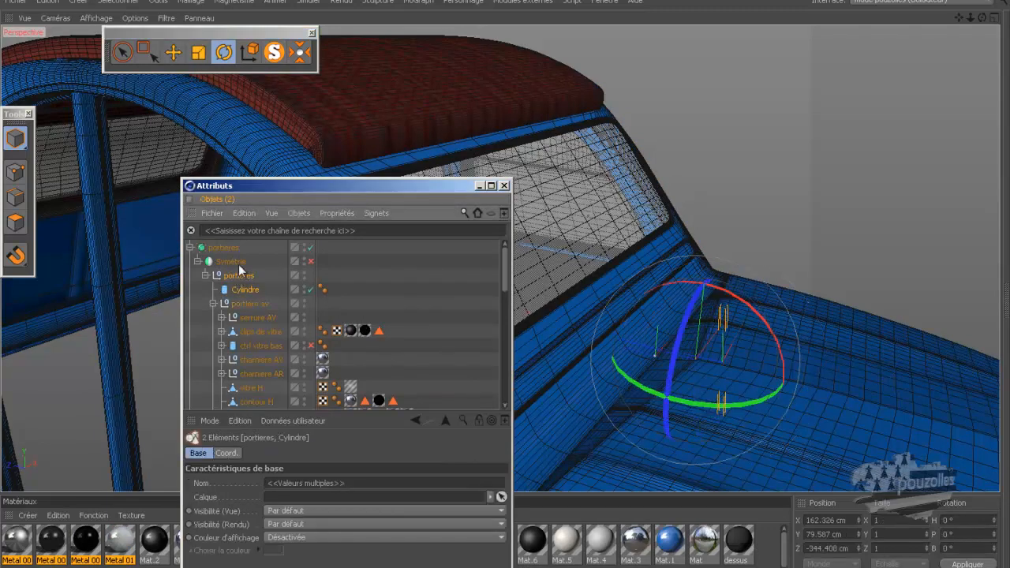
click(273, 54)
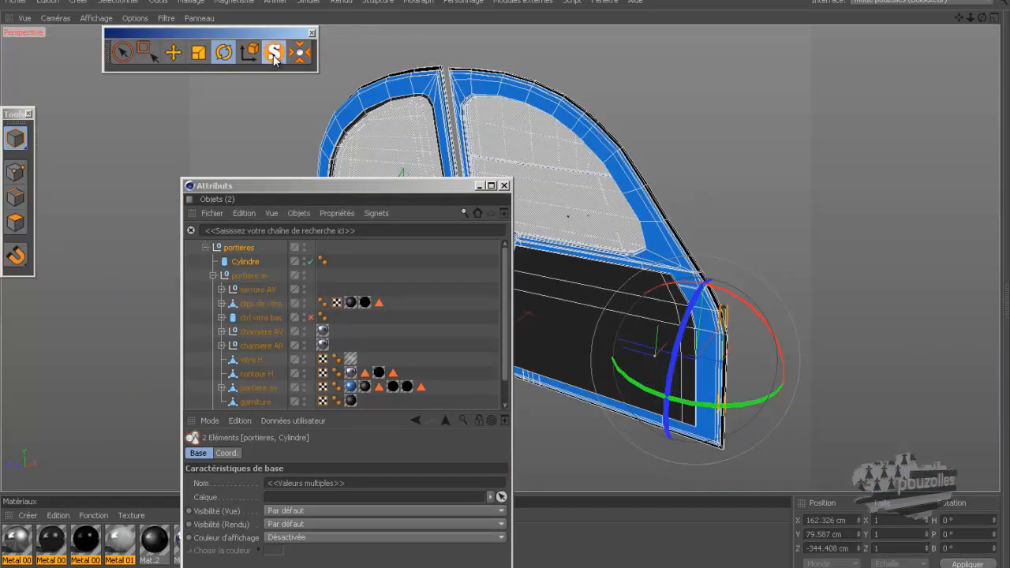
click(273, 57)
scroll(269, 299, down, 4)
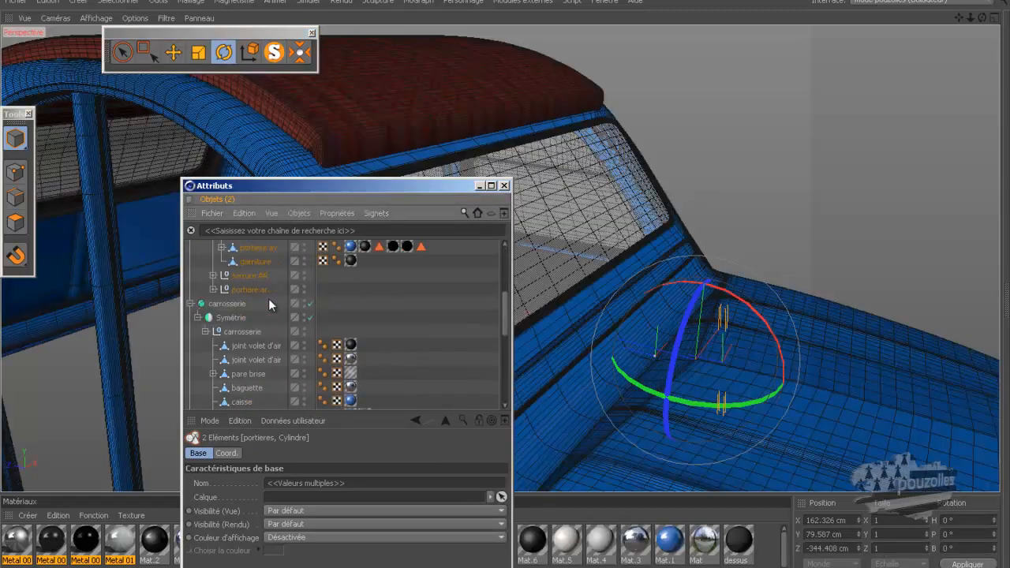
scroll(268, 298, down, 3)
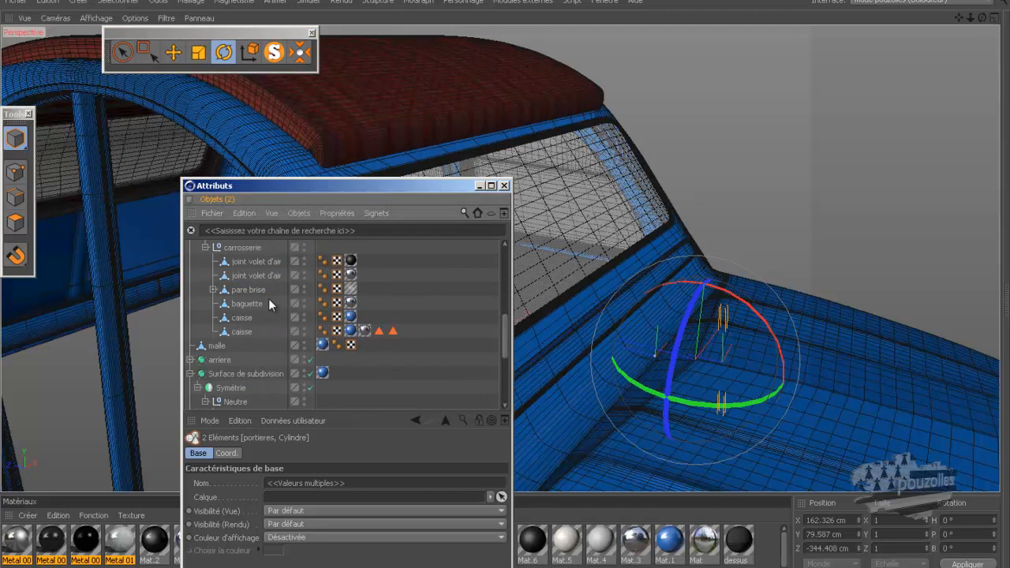
ctrl+click(240, 332)
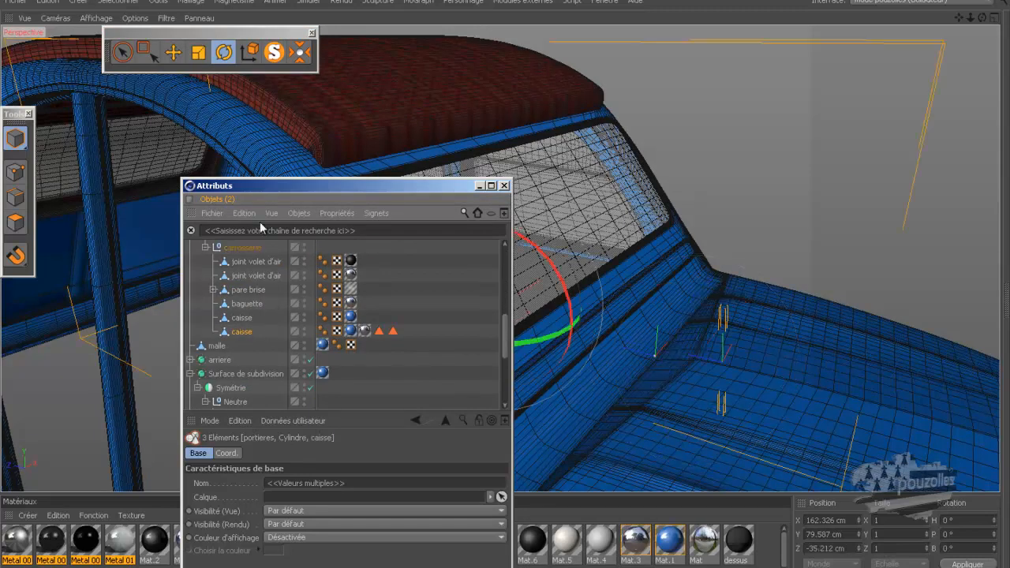
click(273, 54)
drag(340, 190, 735, 122)
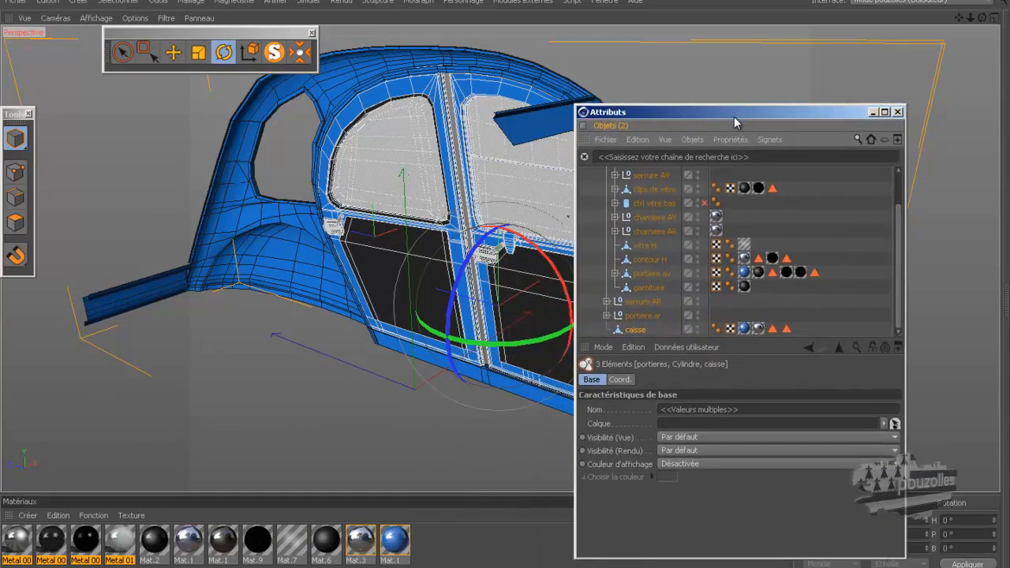
click(273, 51)
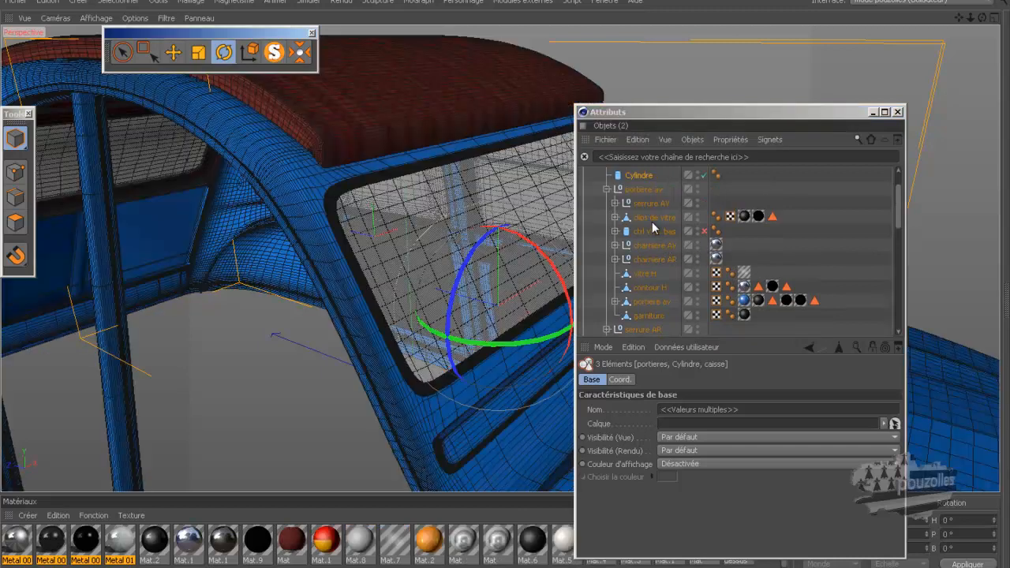
Move the serrure AR null into the portiere ar hierarchy
click(639, 176)
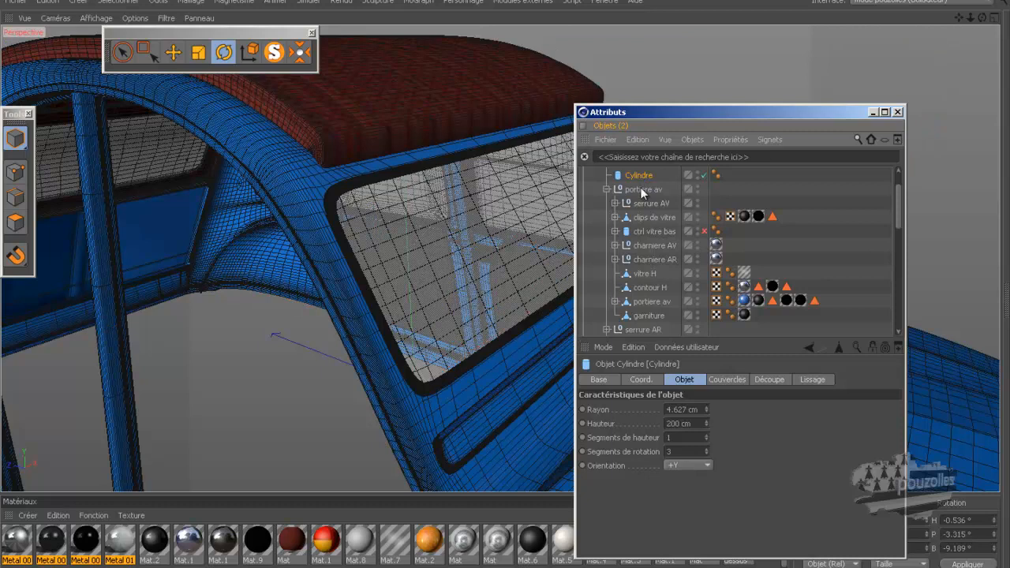
shift+click(640, 190)
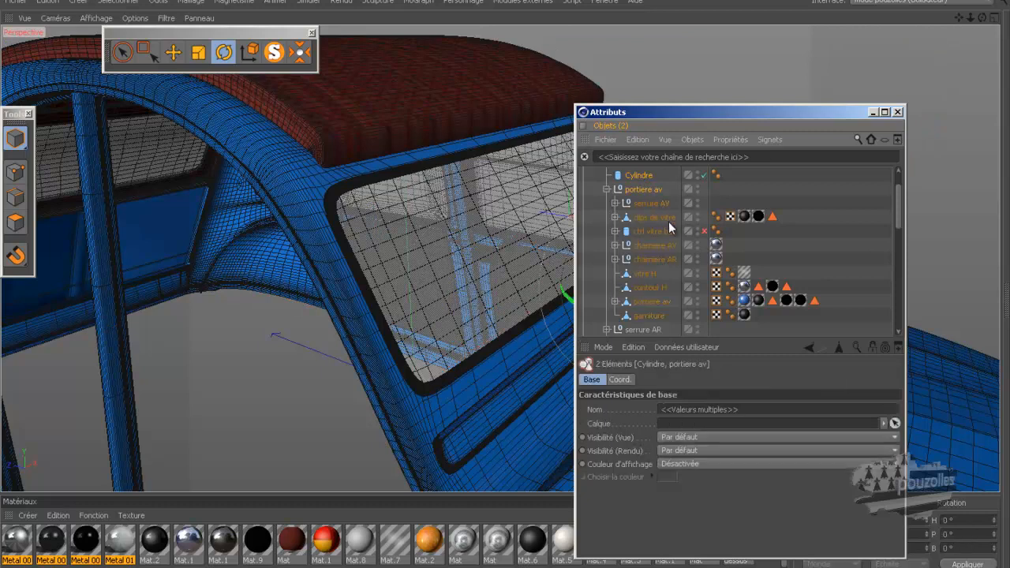
scroll(668, 221, down, 2)
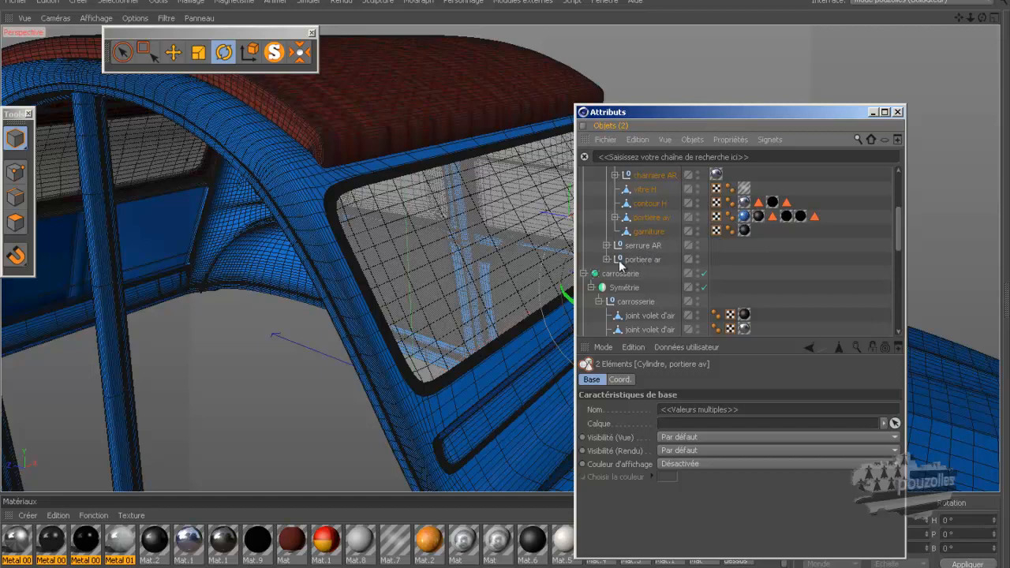
click(605, 259)
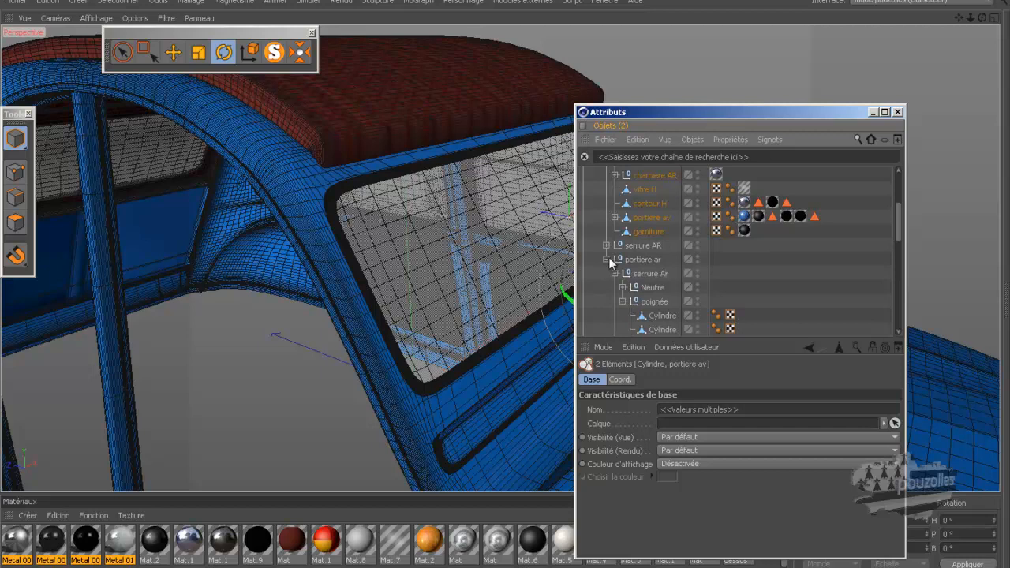
click(634, 246)
drag(637, 258, 638, 259)
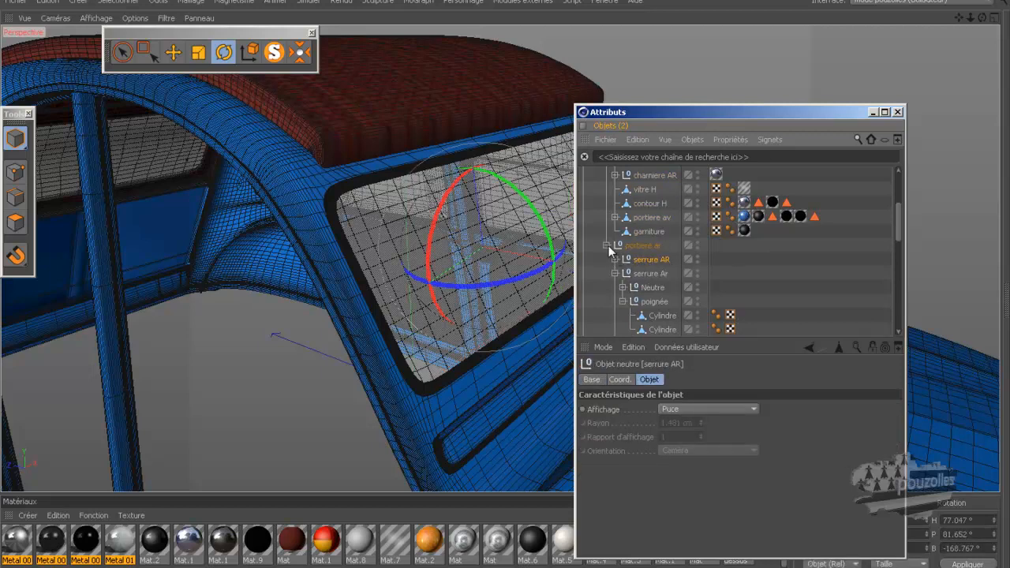
Isolate Cylindre, the whole portiere av group and the last caisse mesh in the viewport
scroll(640, 247, up, 2)
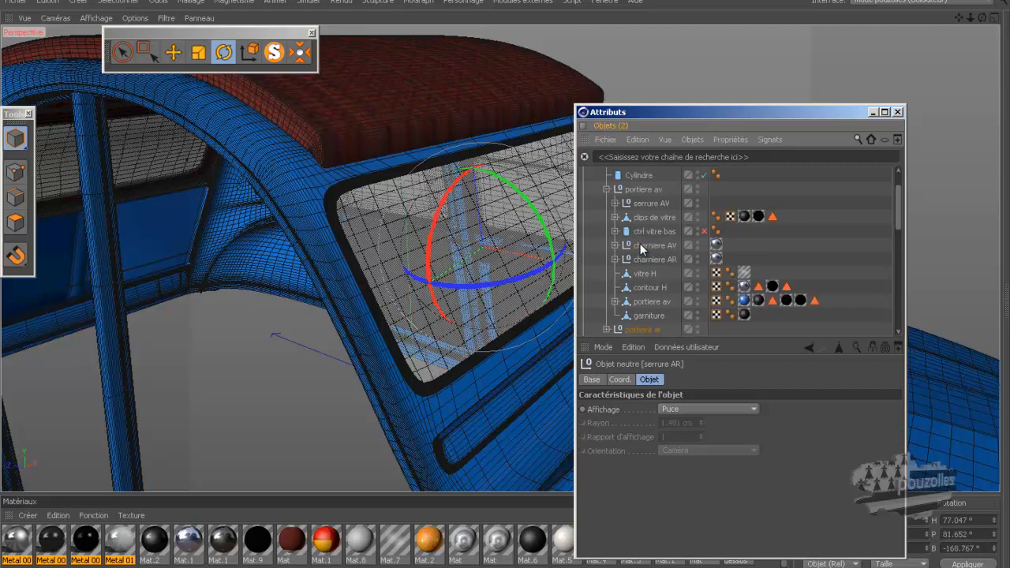
click(640, 176)
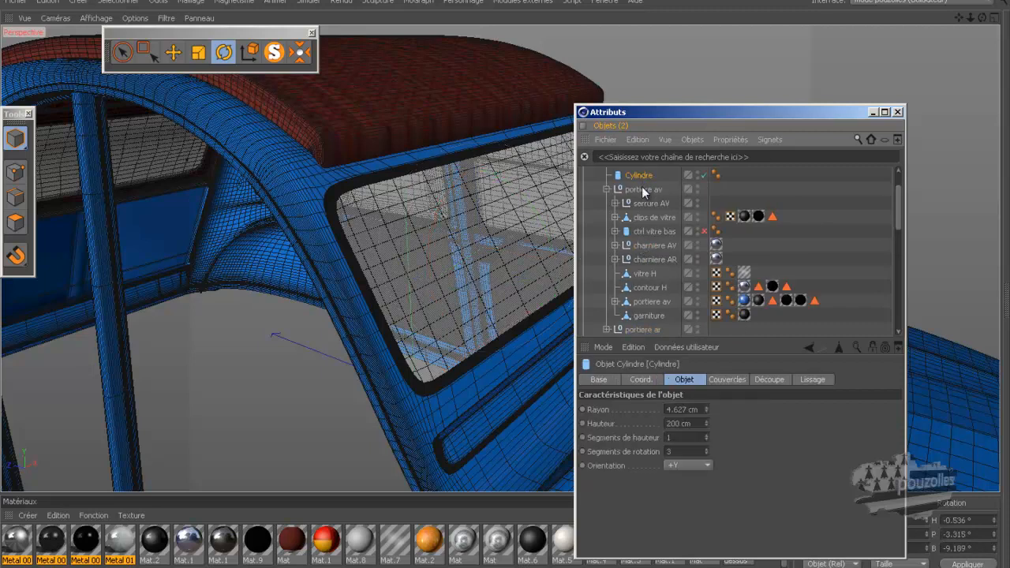
ctrl+click(642, 188)
scroll(656, 213, down, 4)
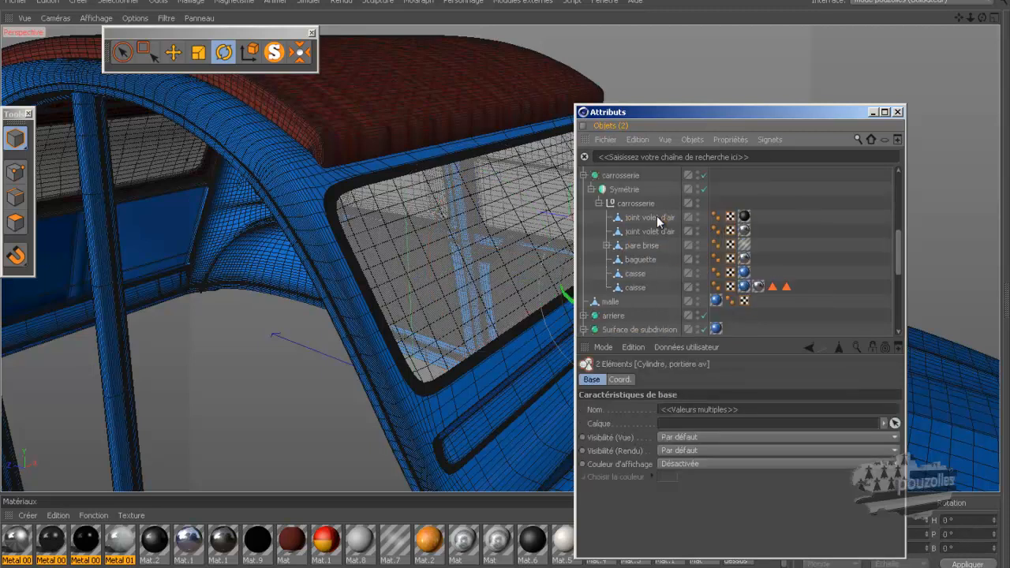
ctrl+click(635, 287)
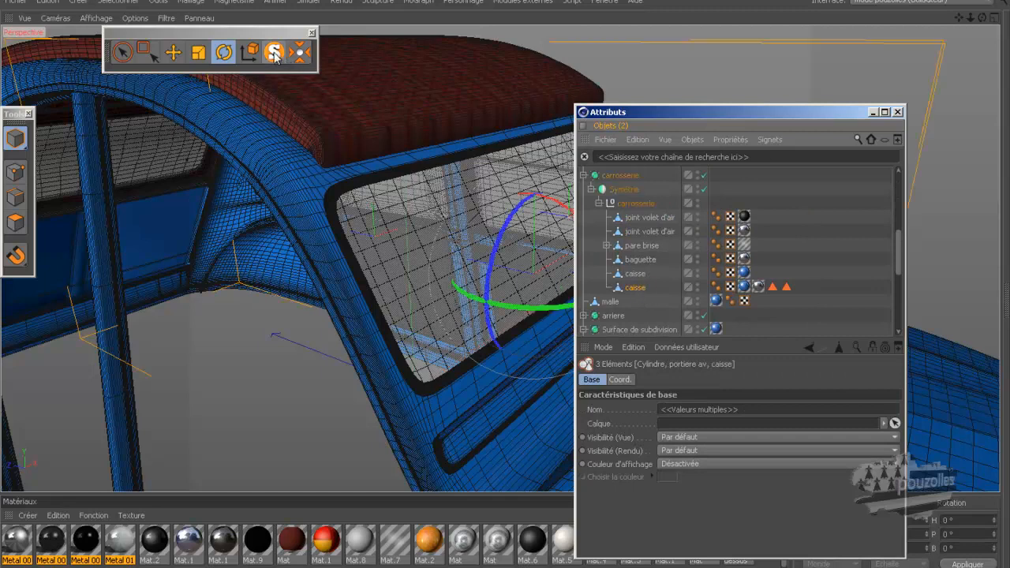
click(273, 52)
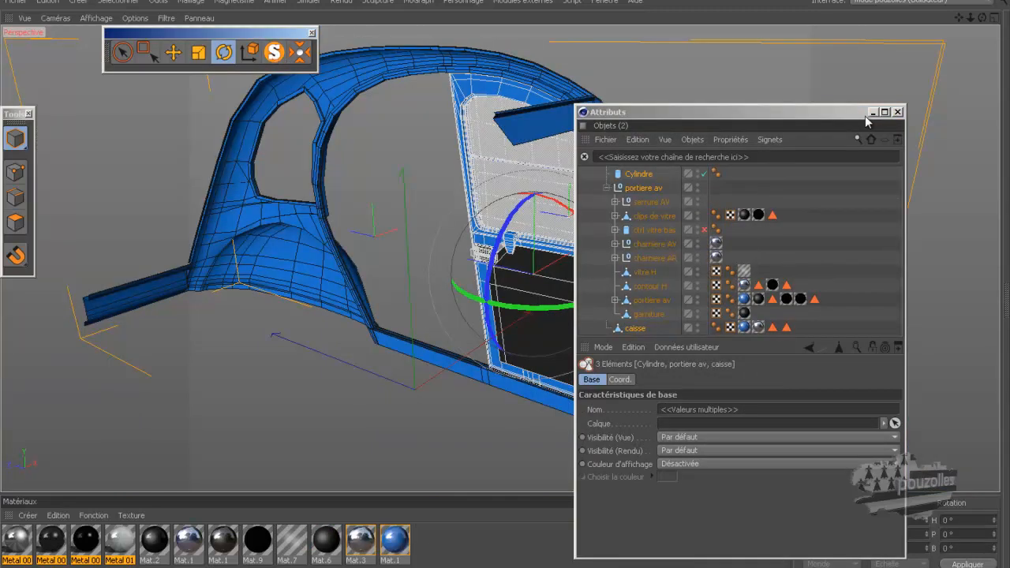
click(873, 116)
click(873, 114)
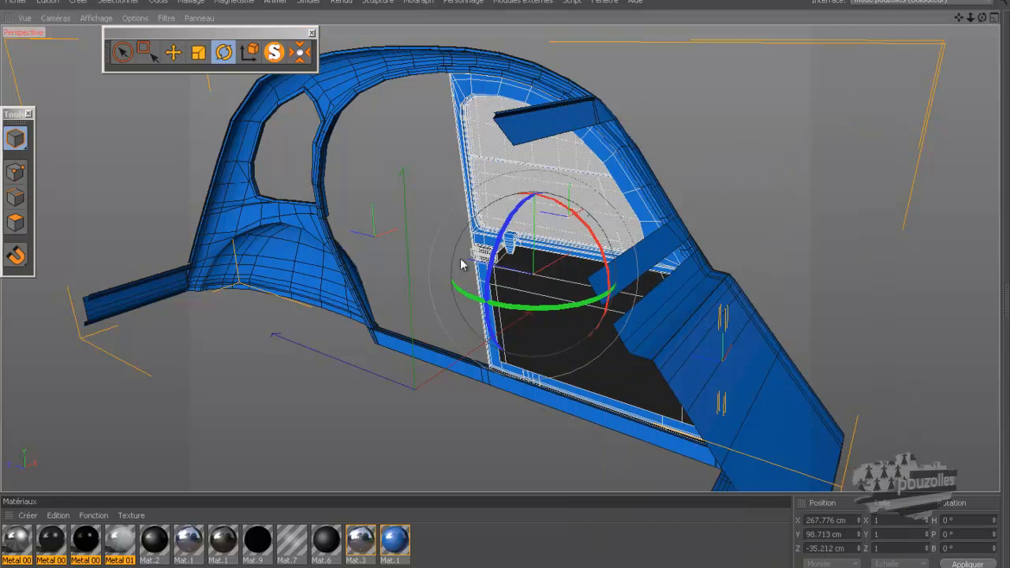
Make the portiere av null a child of Cylindre
click(196, 566)
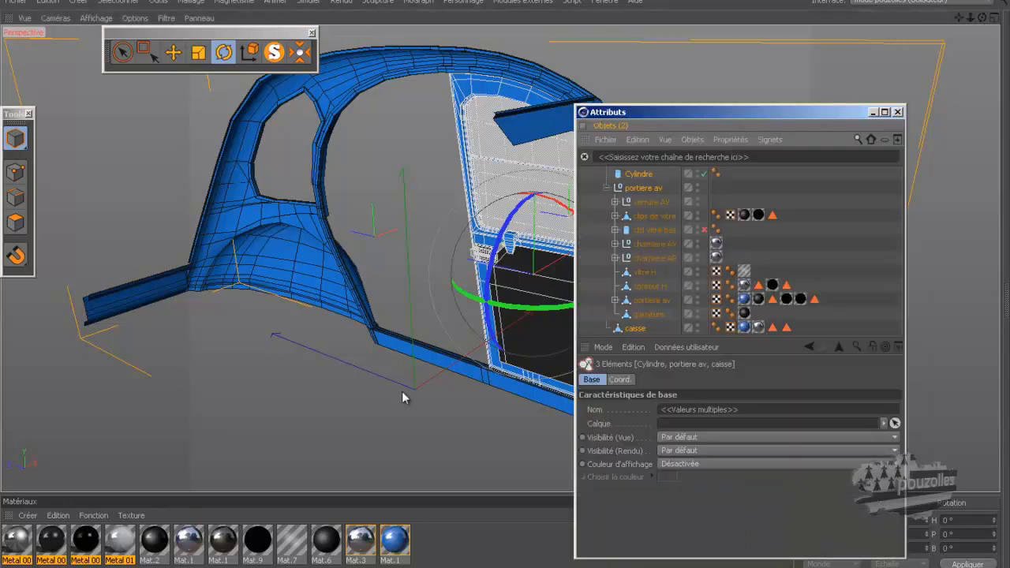
click(641, 175)
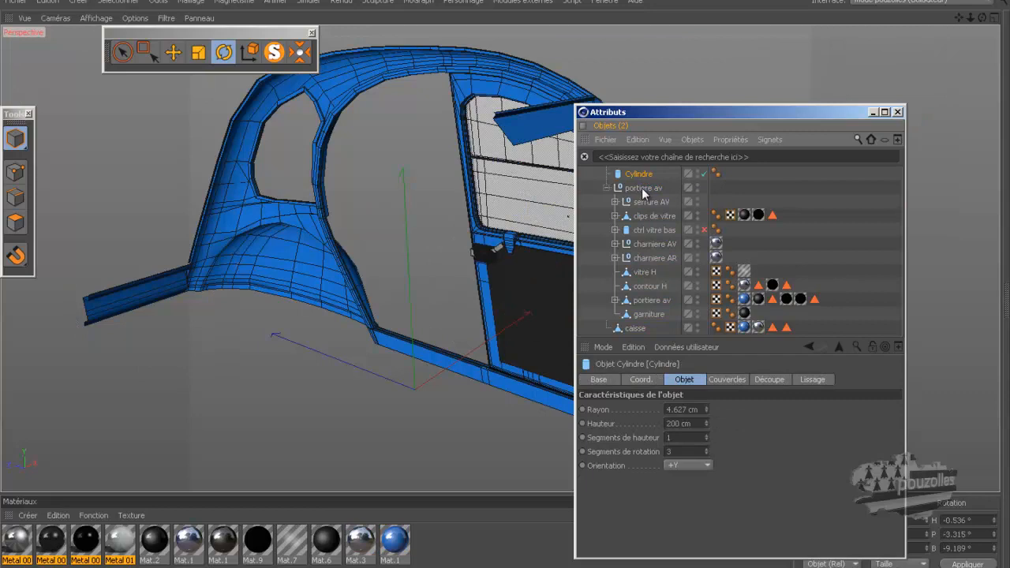
drag(642, 172, 642, 175)
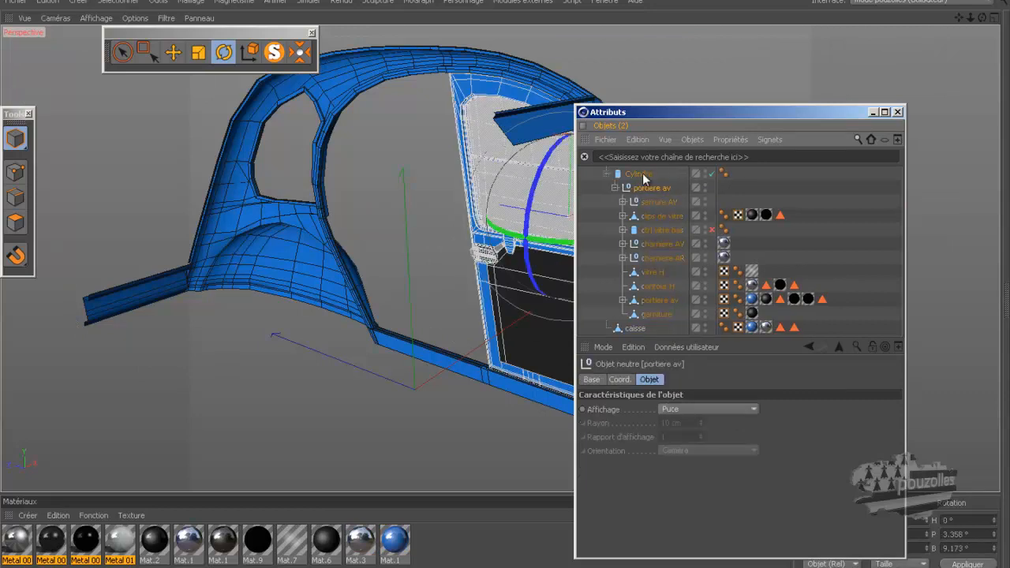
Rotate Cylindre around its own axis to a heading of about -60° to swing the front door open, and inspect the hinge edge
click(872, 112)
drag(981, 18, 506, 289)
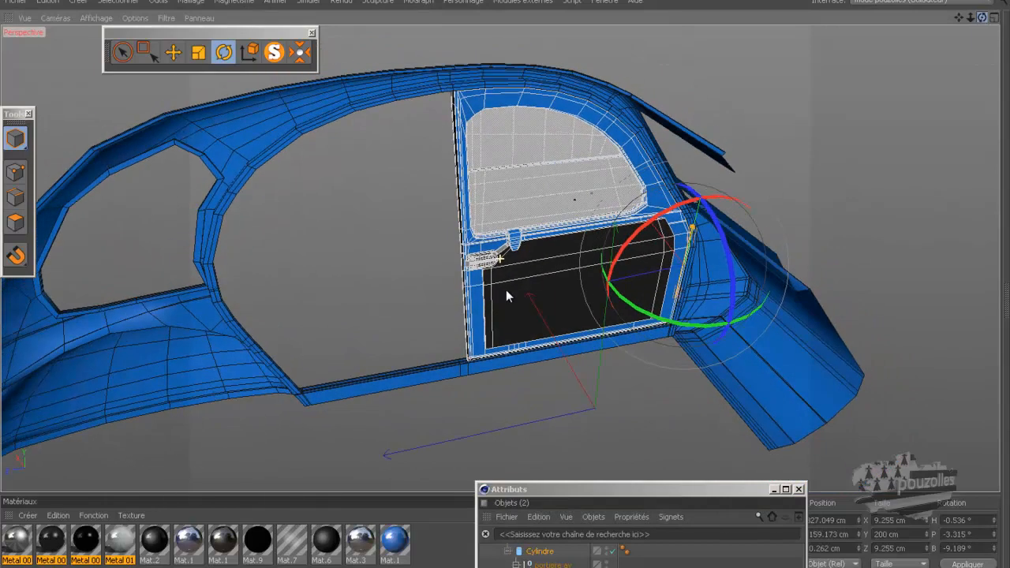
drag(706, 330, 565, 314)
drag(982, 18, 474, 335)
alt+right_drag(436, 348, 579, 282)
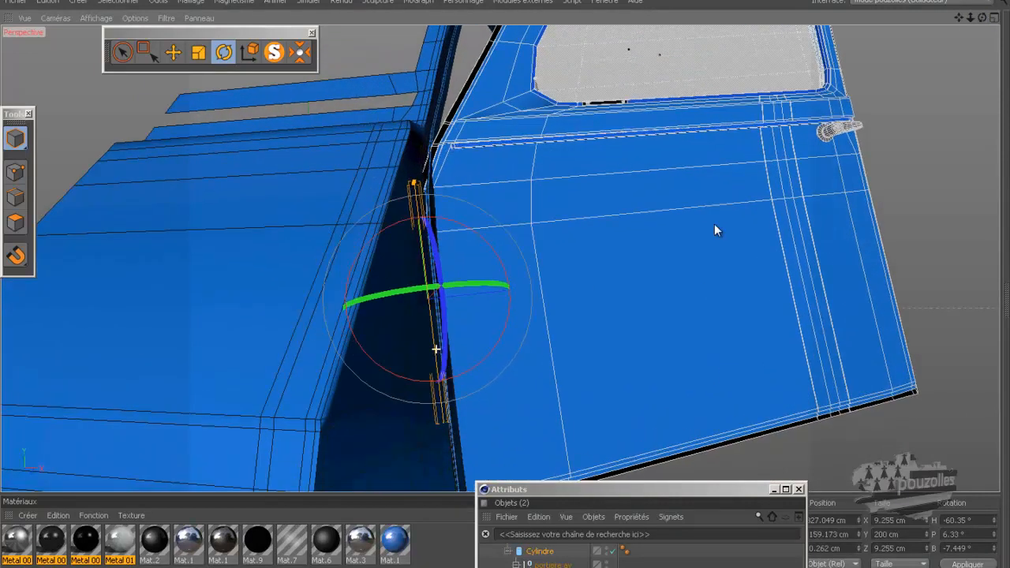
Undo the swing rotation of Cylindre to bring the front door back to its closed position
drag(981, 17, 507, 297)
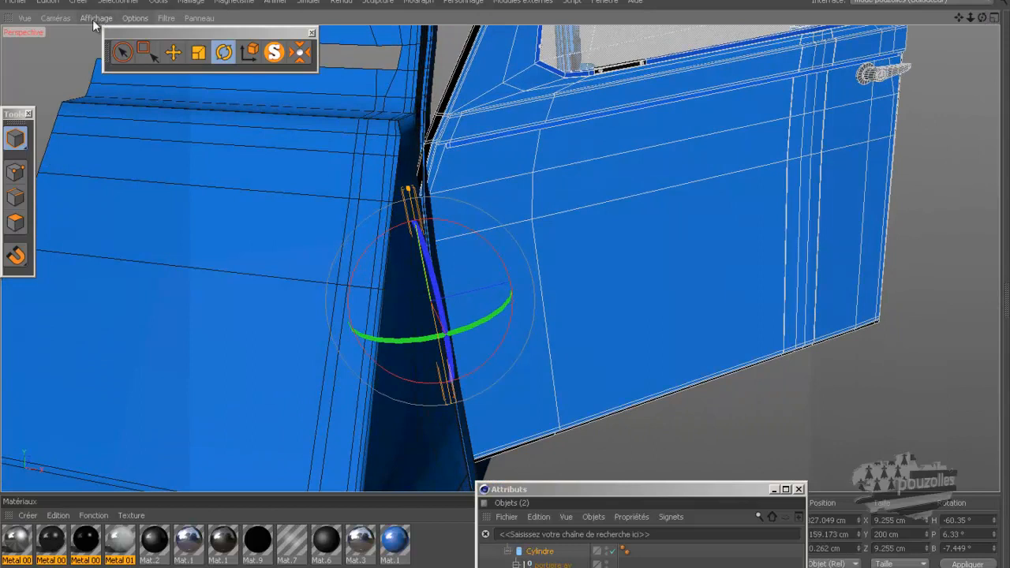
click(46, 4)
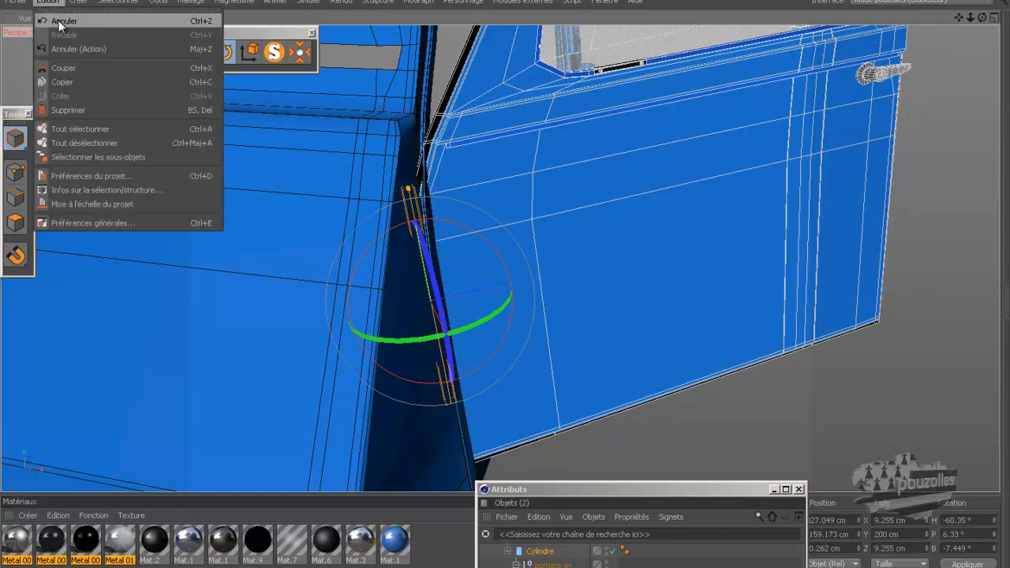
click(61, 22)
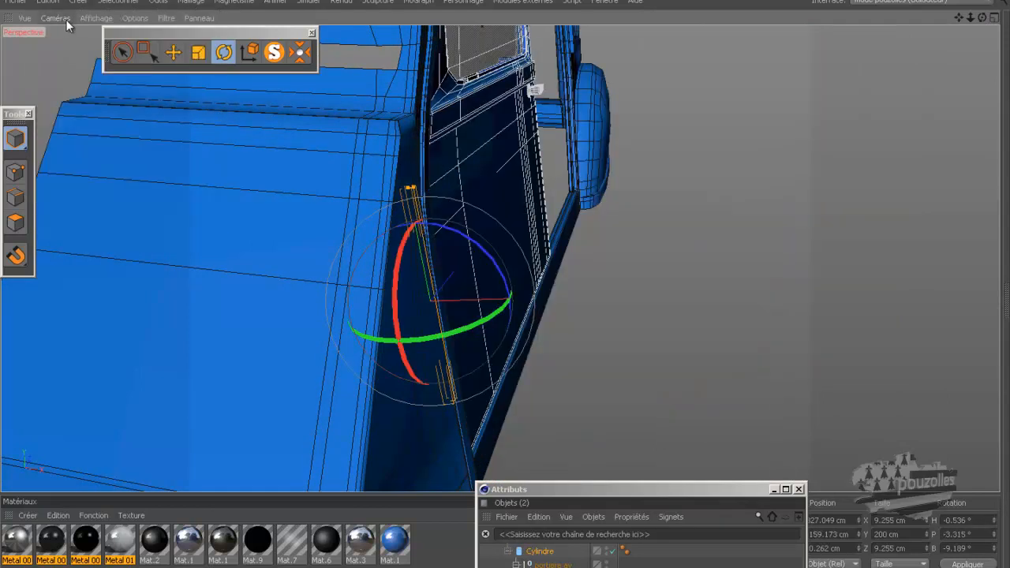
Try moving Cylindre along its Z axis near the hinge edge and rotate it to a heading of about -27° to test the door swing
click(173, 52)
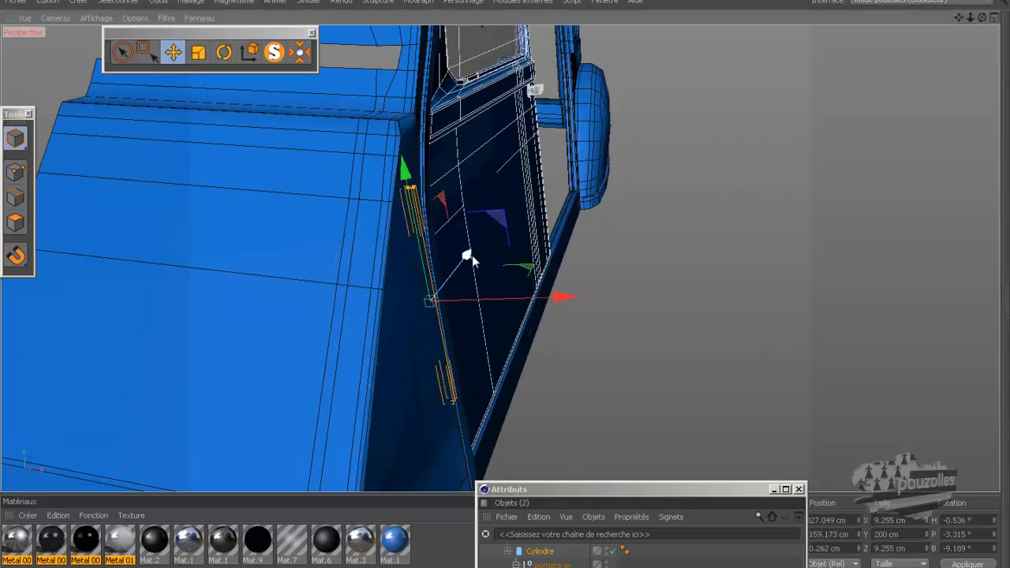
drag(471, 255, 513, 293)
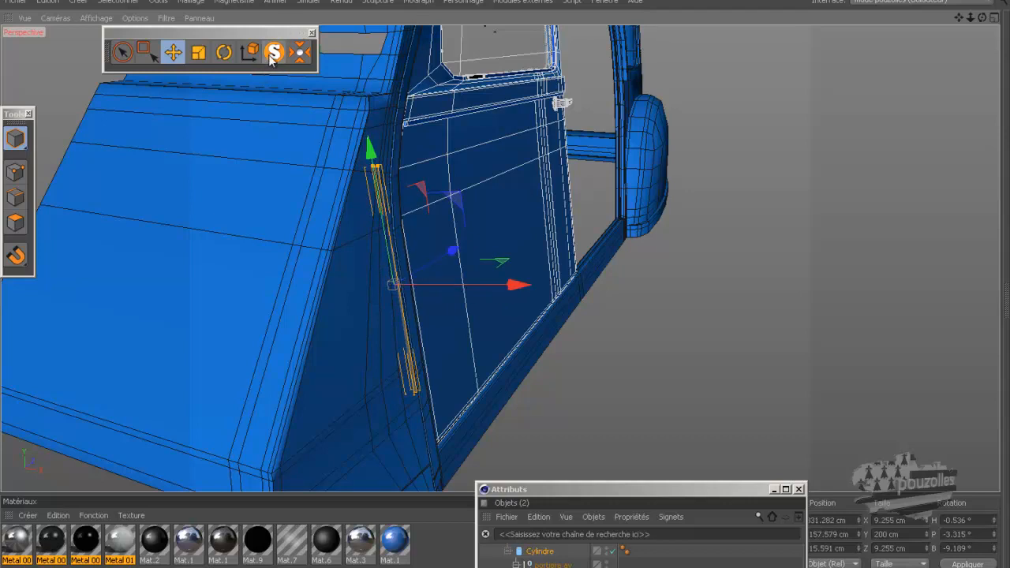
key(space)
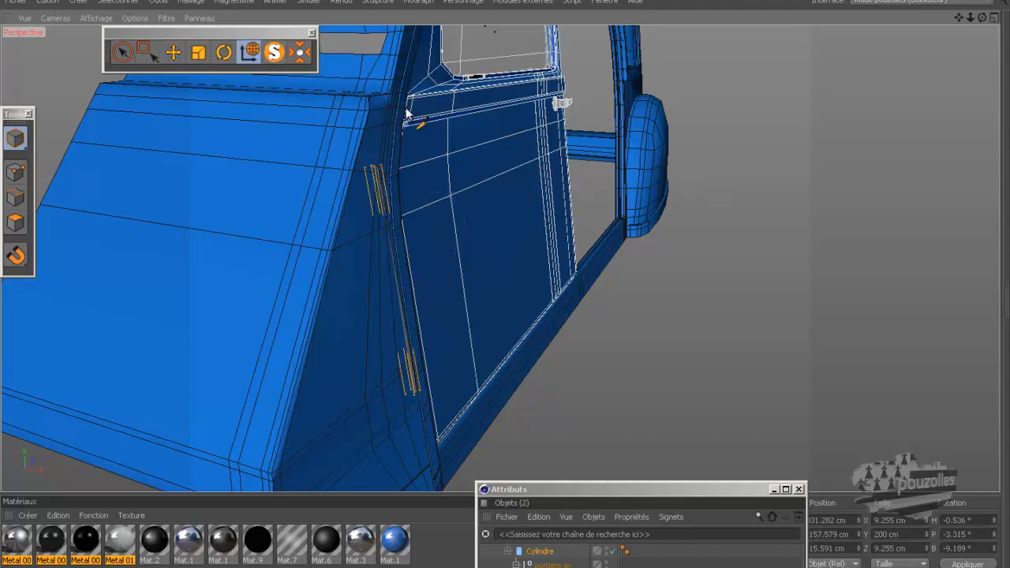
click(223, 53)
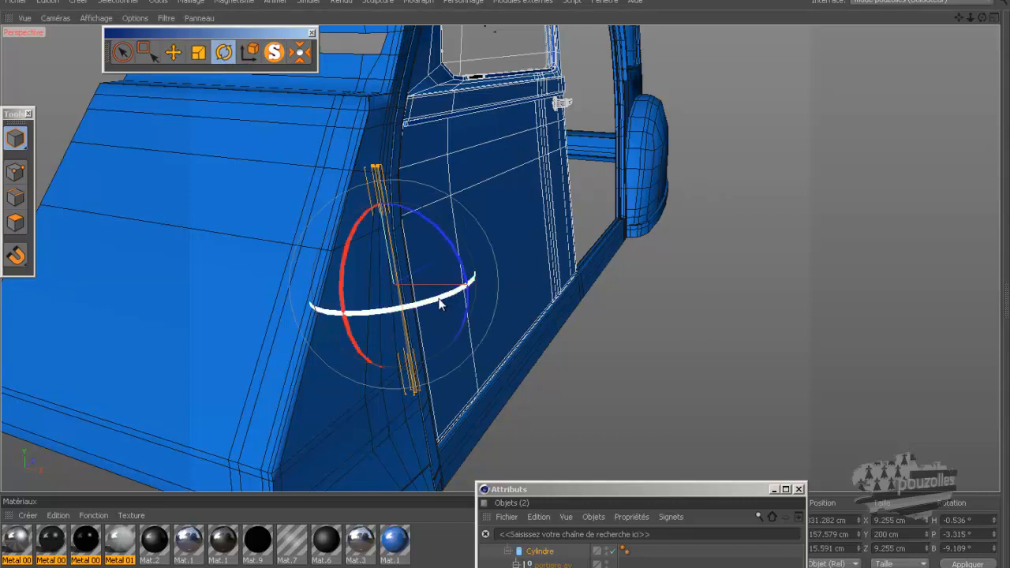
drag(440, 304, 329, 249)
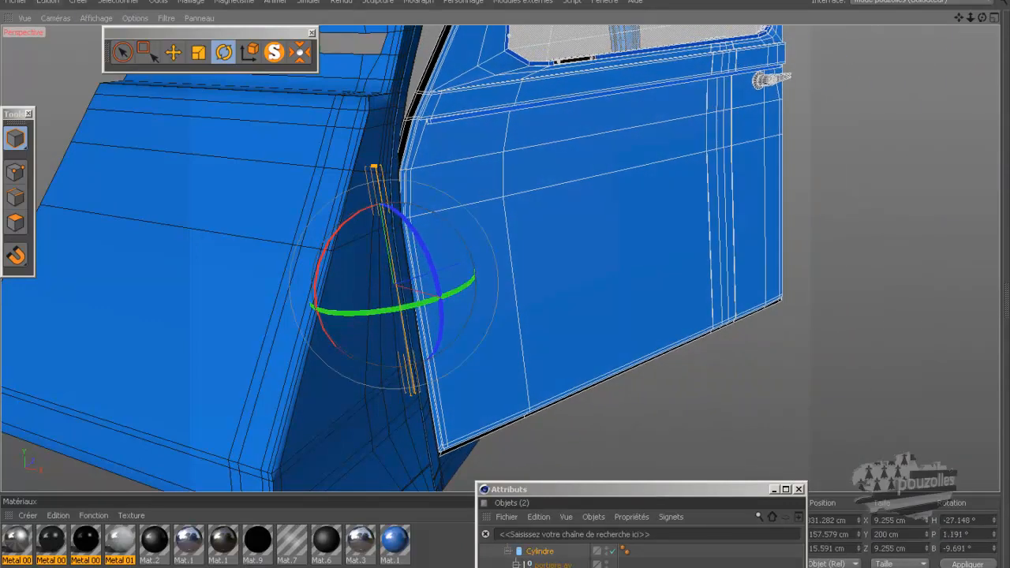
Undo the test rotations and the position changes of Cylindre
click(47, 3)
click(55, 26)
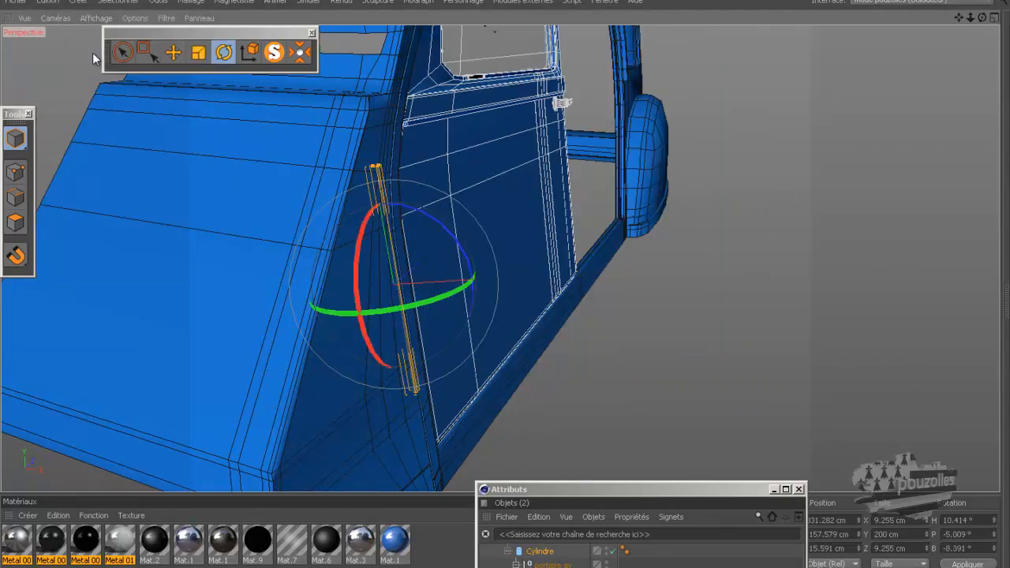
click(49, 2)
click(66, 25)
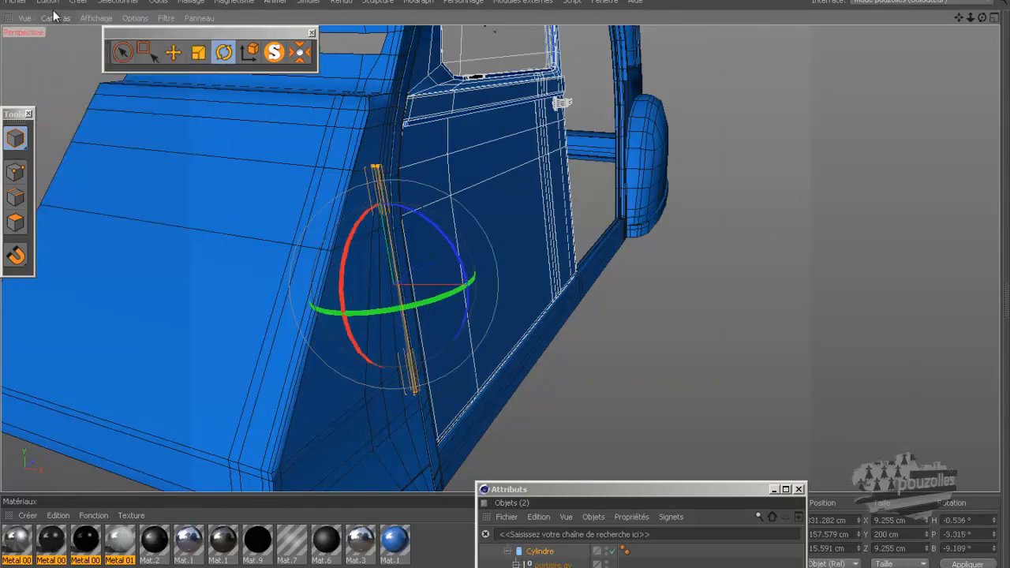
click(47, 2)
click(58, 22)
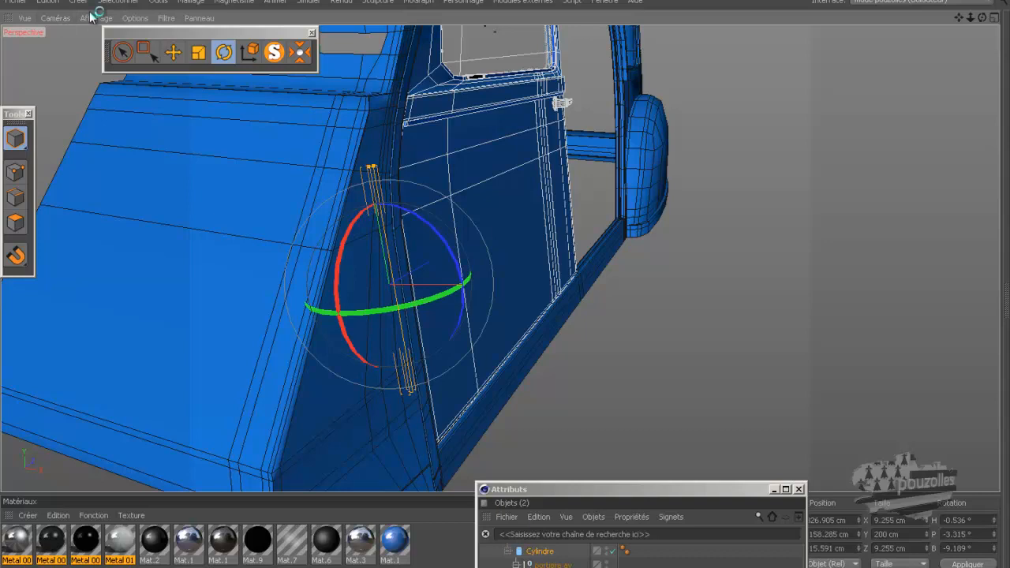
click(47, 2)
click(58, 22)
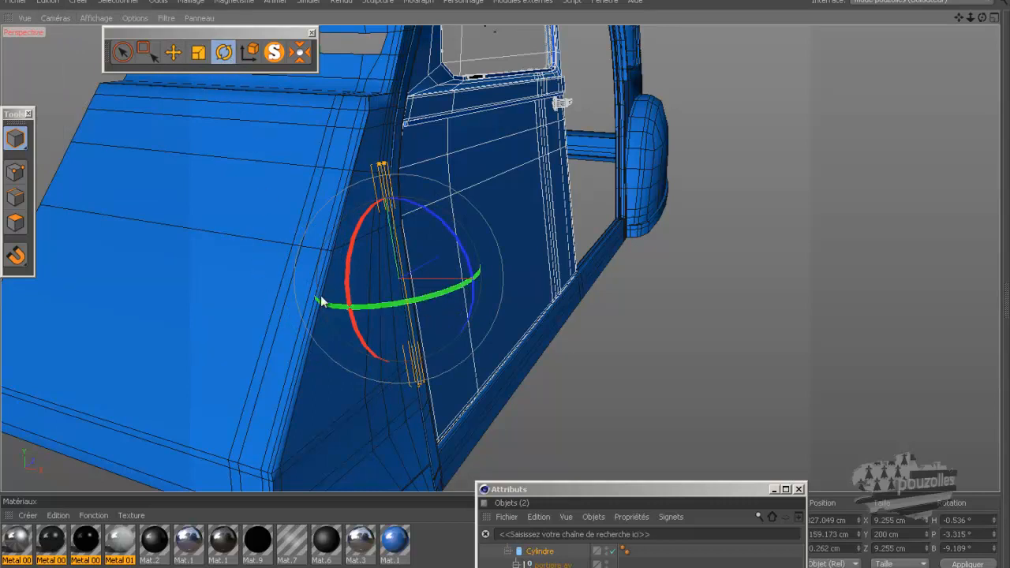
Try shifting Cylindre forward along its Z axis, away from the door edge, and undo the move
click(173, 52)
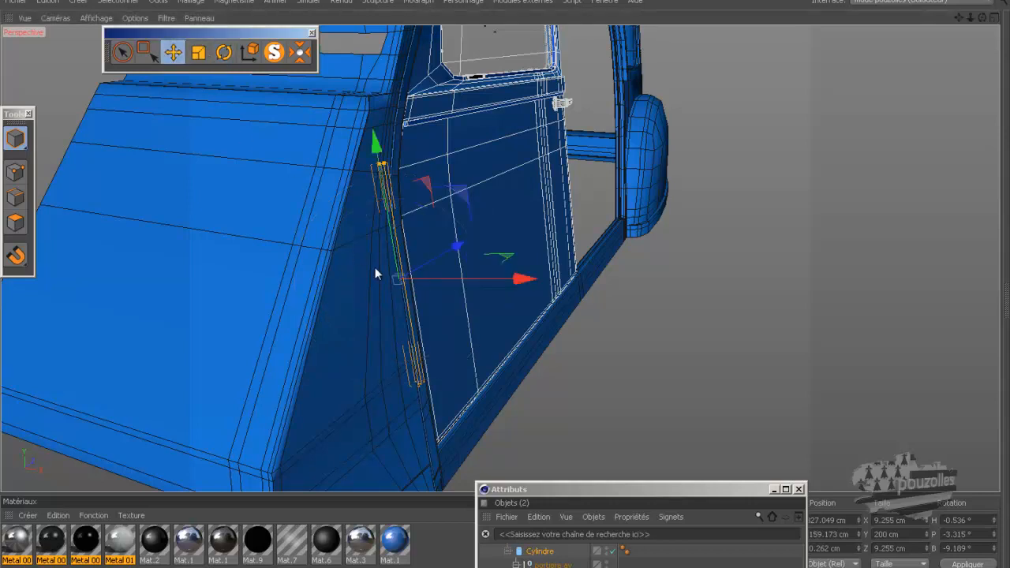
drag(457, 246, 440, 256)
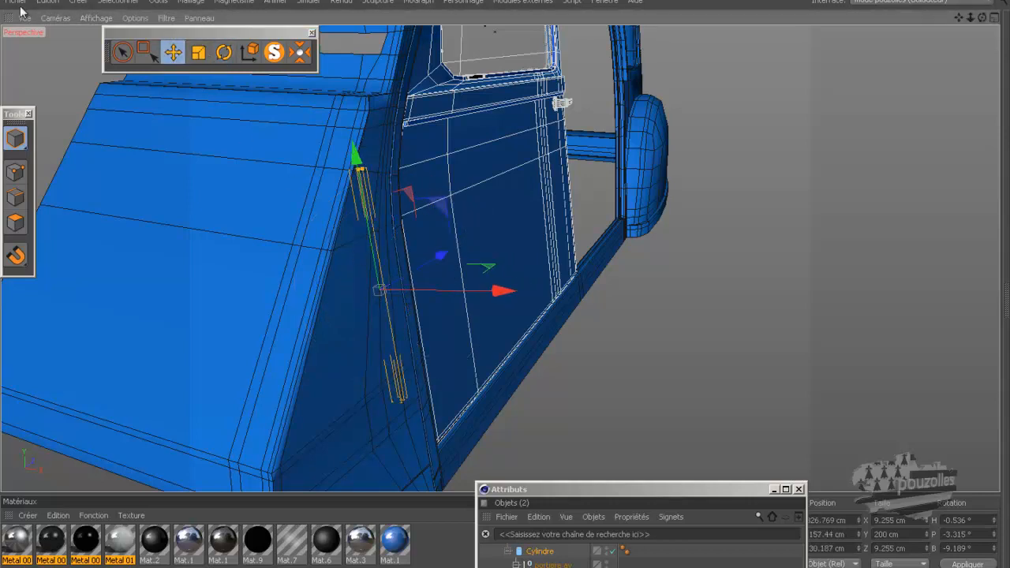
click(45, 2)
click(59, 22)
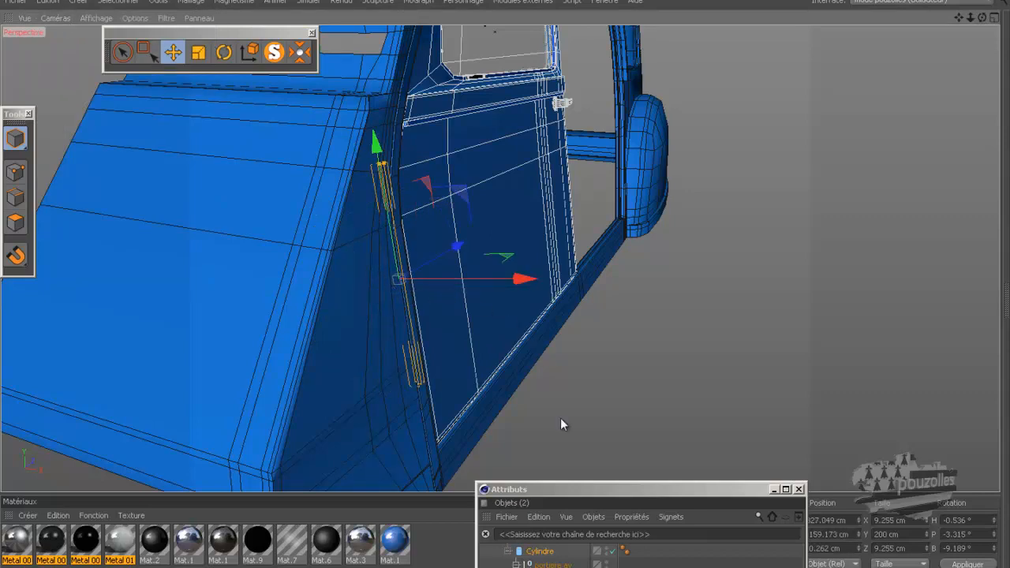
Try converting Cylindre to an editable object with the door hierarchy still inside it, and undo the conversion
drag(603, 492, 610, 455)
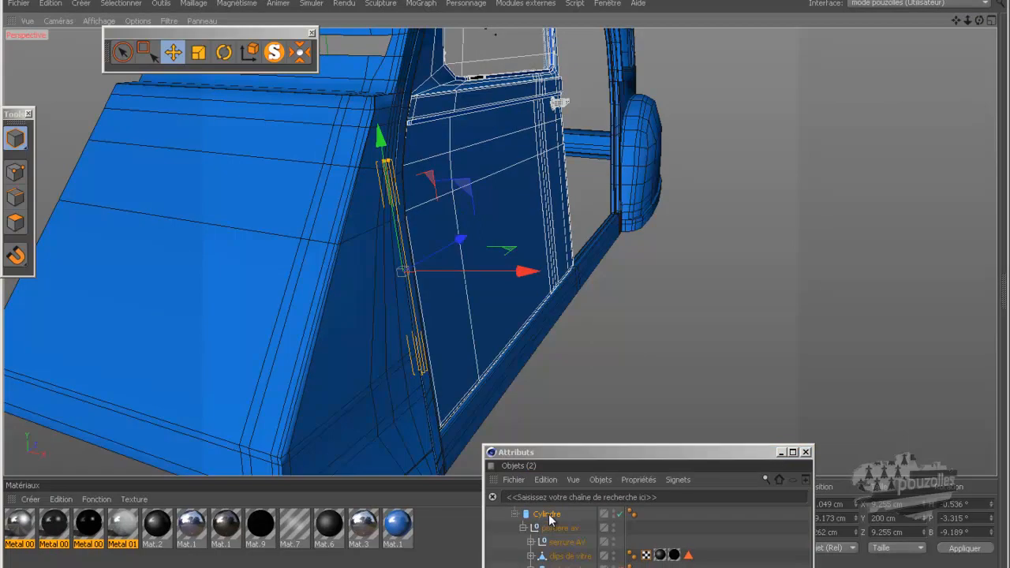
click(550, 518)
key(c)
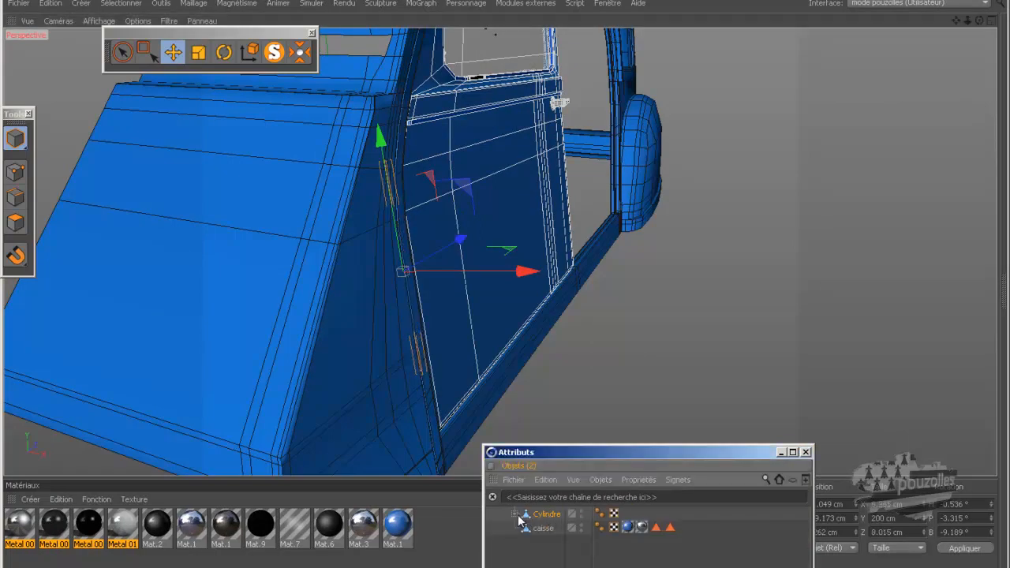
click(514, 515)
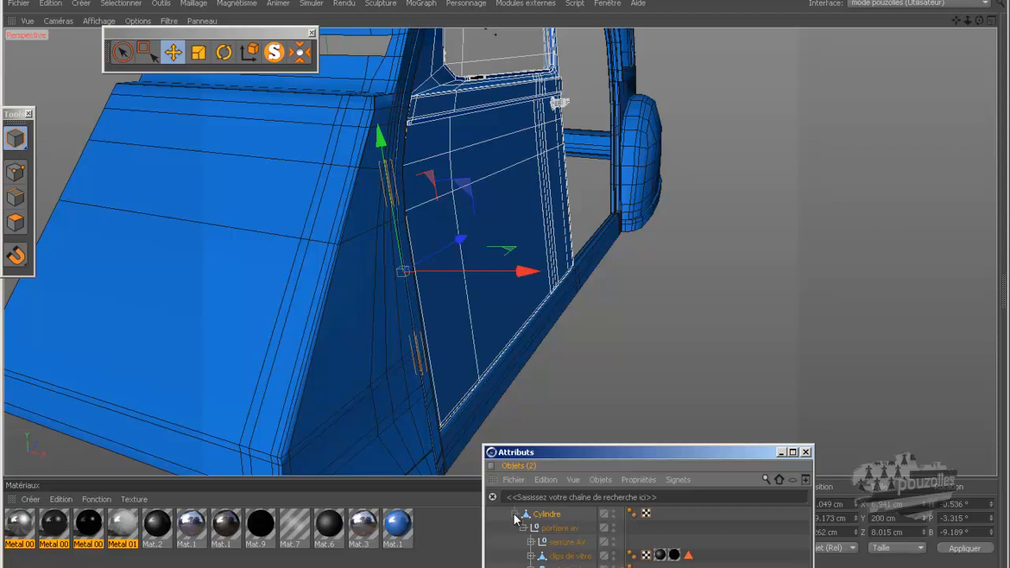
click(515, 514)
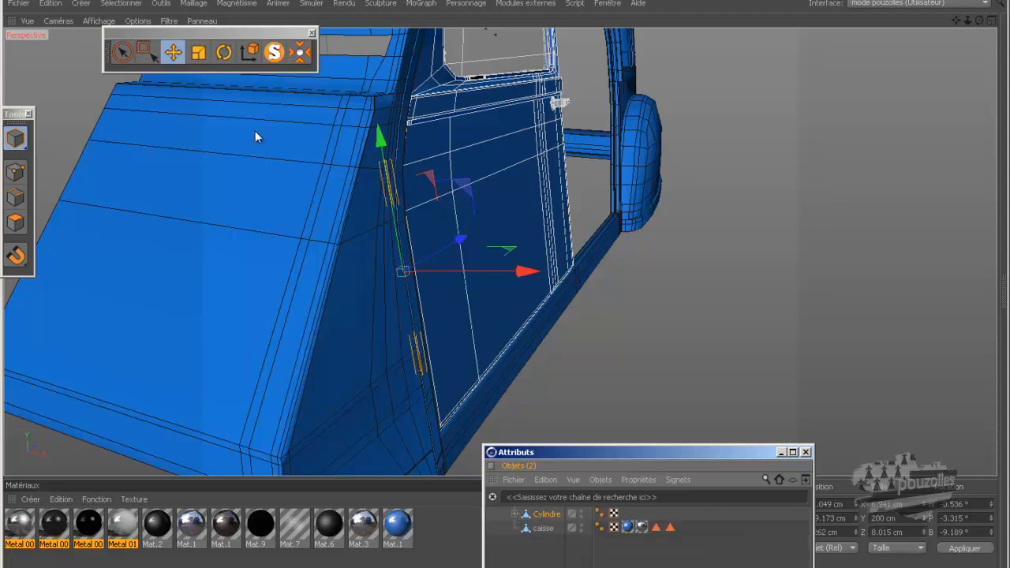
click(50, 3)
click(67, 24)
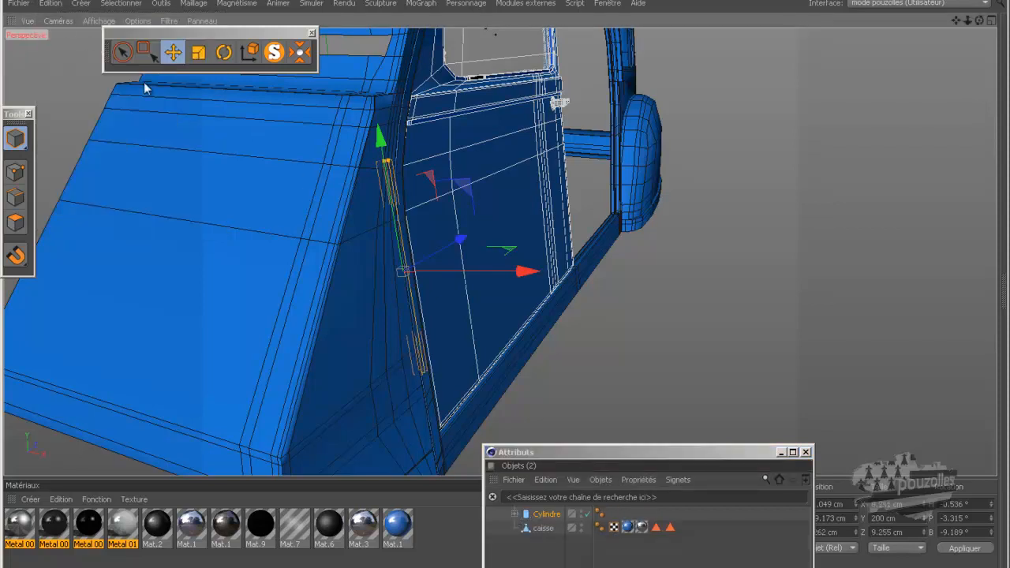
Move the portiere av null out of Cylindre and convert Cylindre to an editable object
click(515, 514)
click(551, 529)
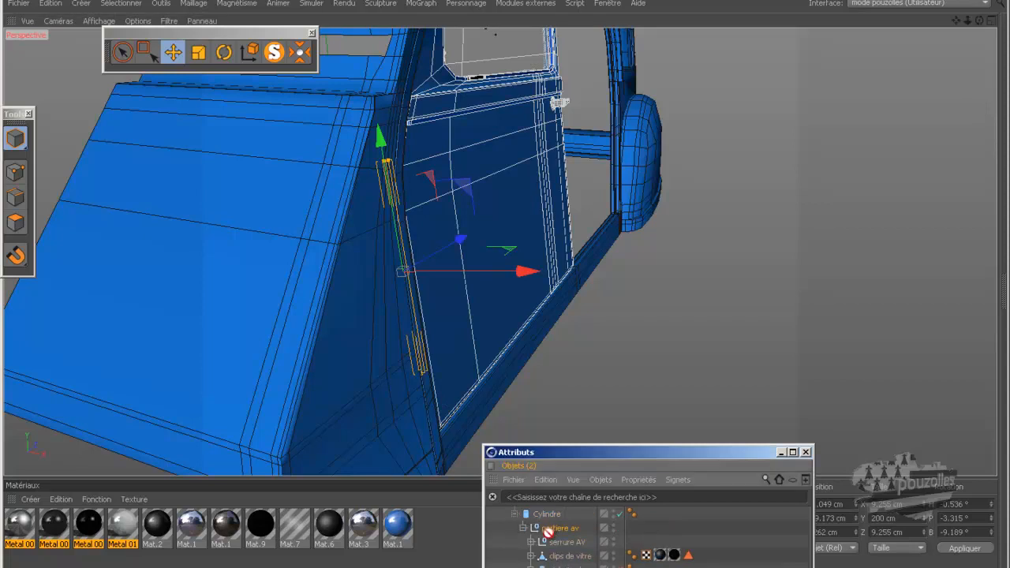
click(523, 528)
drag(546, 528, 545, 534)
click(548, 515)
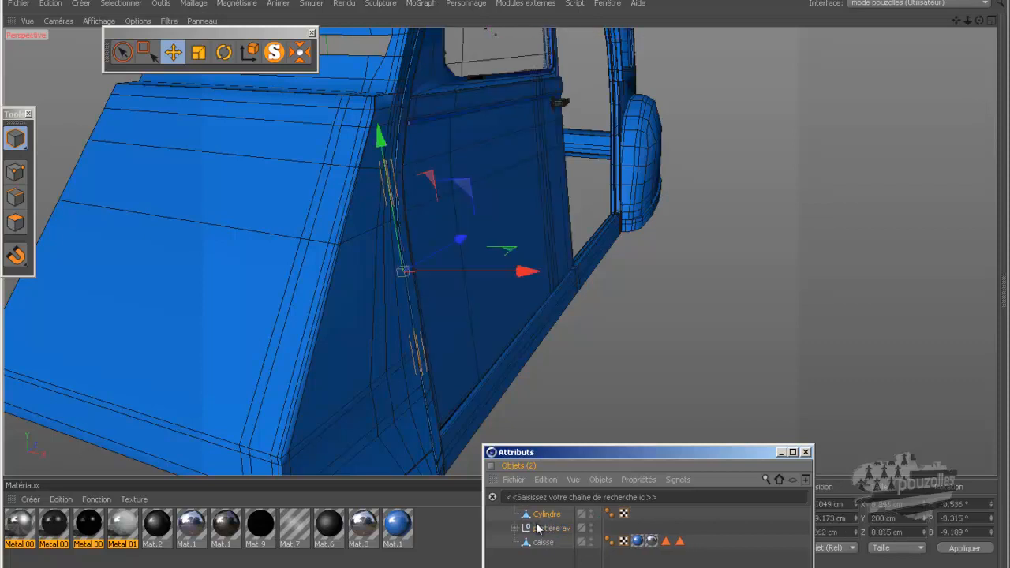
Make the portiere av null a child of the editable Cylindre
click(515, 528)
click(516, 529)
drag(544, 527, 553, 512)
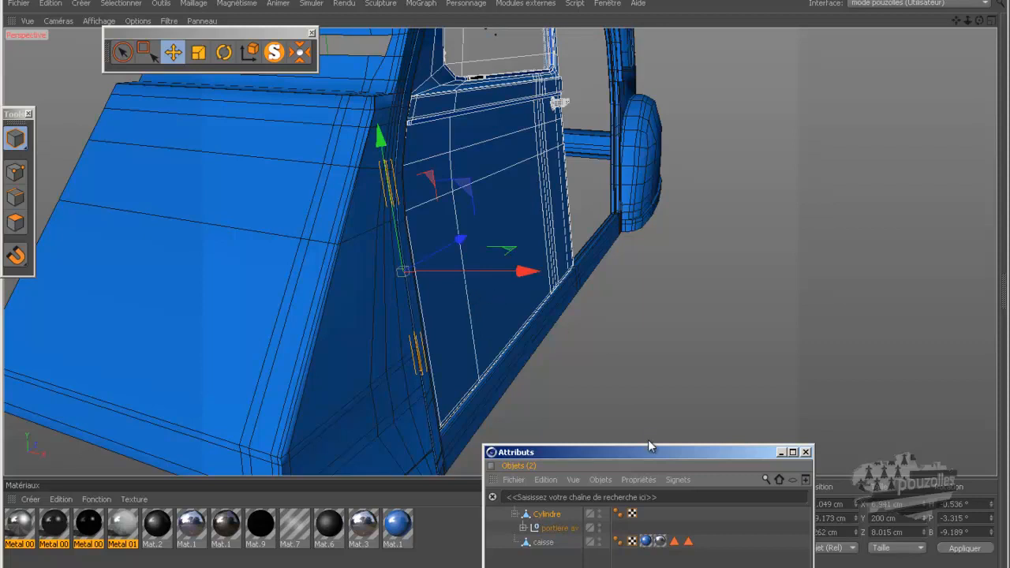
Try shifting Cylindre forward along its Z axis with the door nested inside it, and undo the move
drag(650, 454, 807, 365)
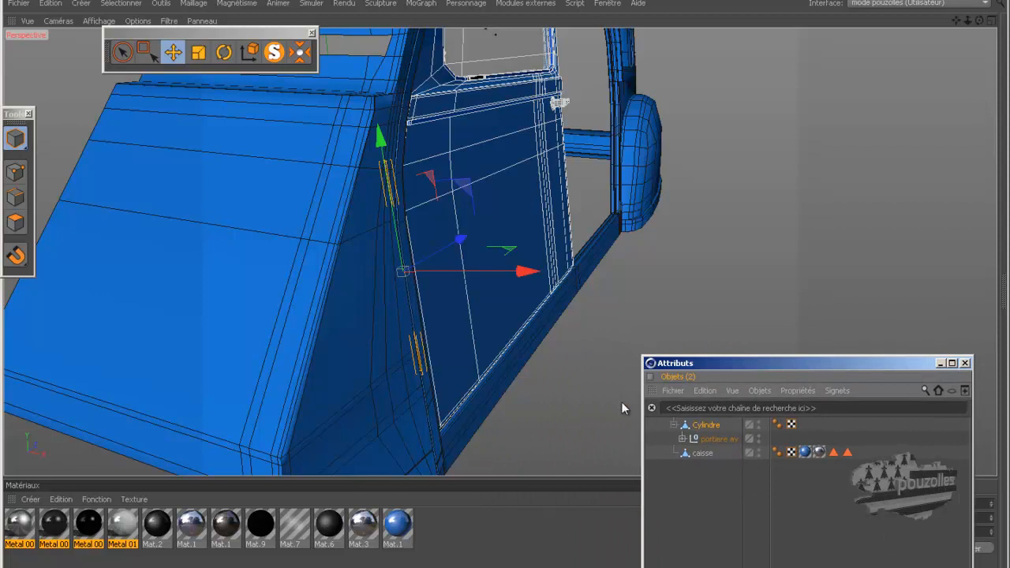
click(470, 247)
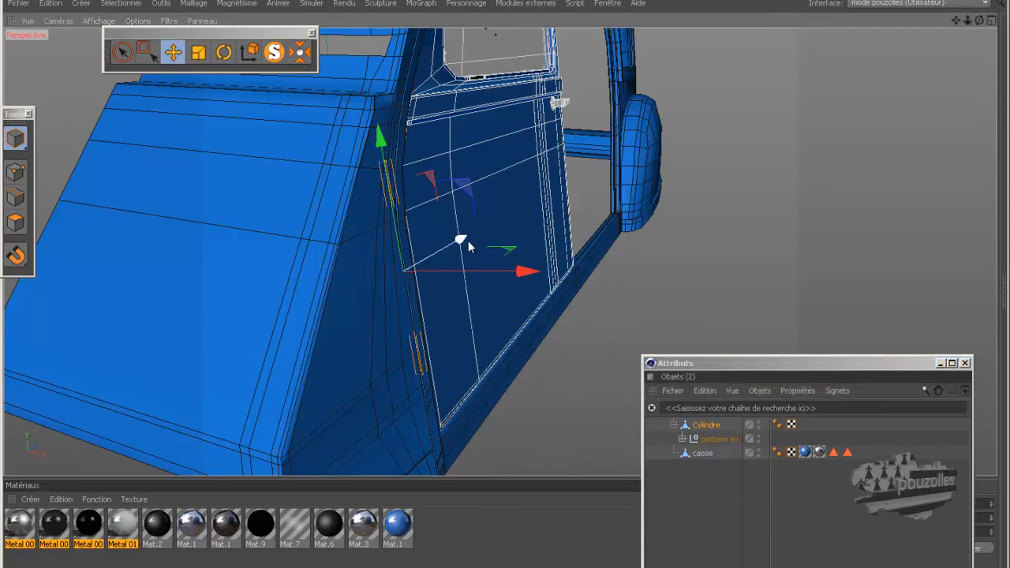
drag(979, 21, 504, 286)
drag(453, 224, 444, 228)
click(53, 4)
click(65, 23)
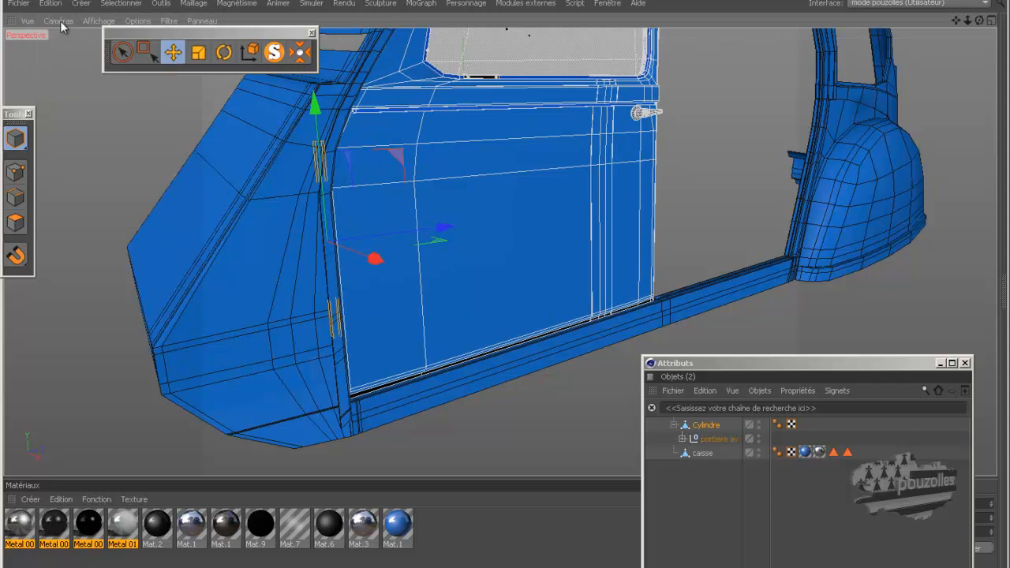
Take the portiere av null back out of Cylindre and select Cylindre alone
click(707, 444)
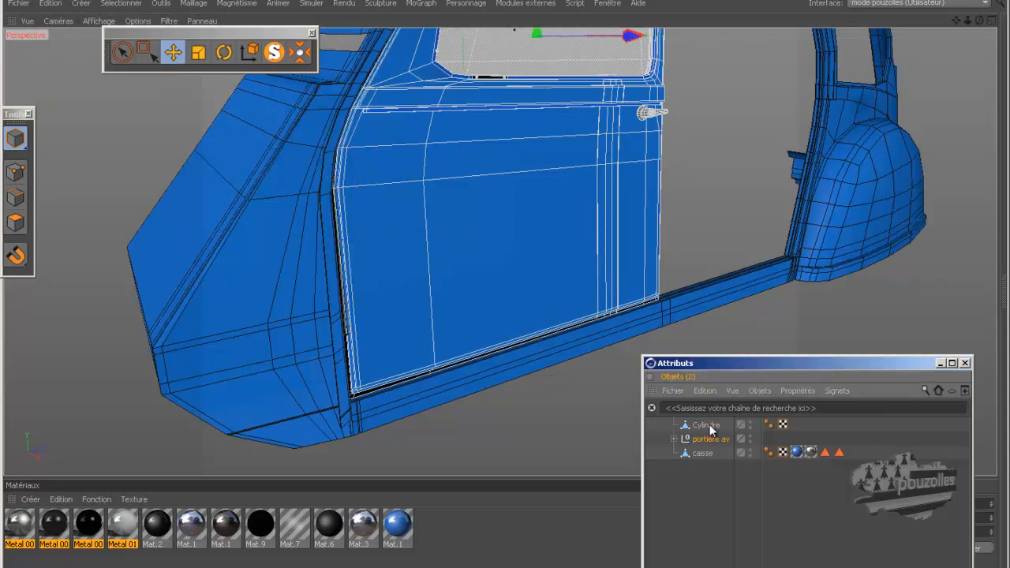
click(706, 426)
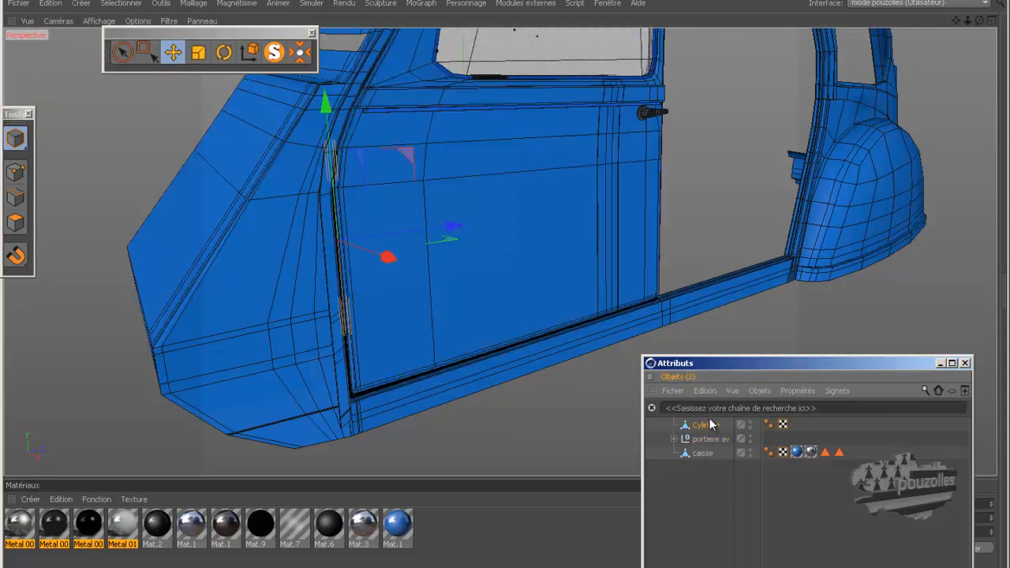
click(438, 238)
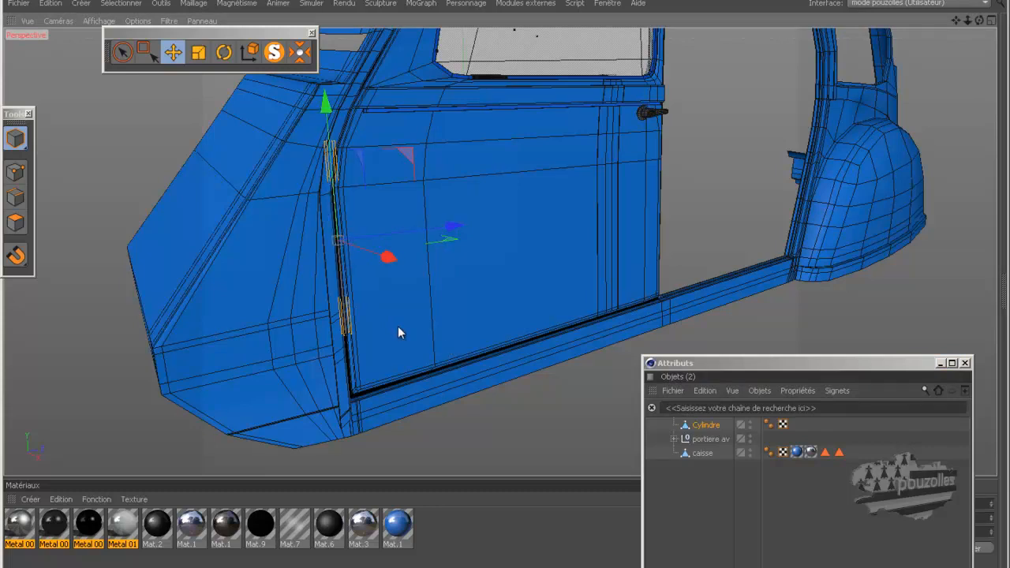
Try shifting the unparented Cylindre forward along its Z axis, and undo the move
mouse_move(453, 226)
mouse_down()
mouse_move(431, 228)
mouse_move(447, 229)
mouse_up()
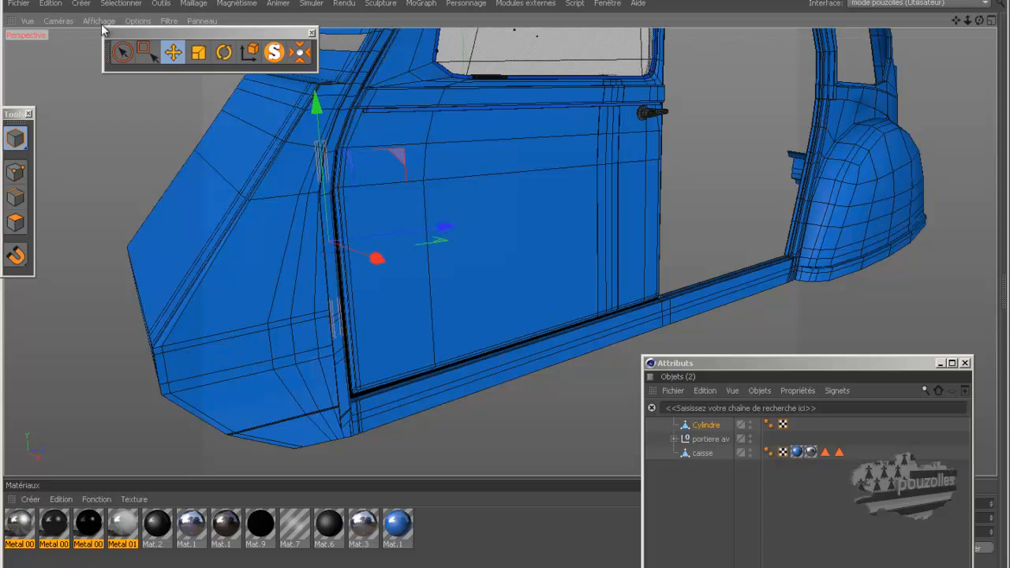
click(51, 3)
click(63, 23)
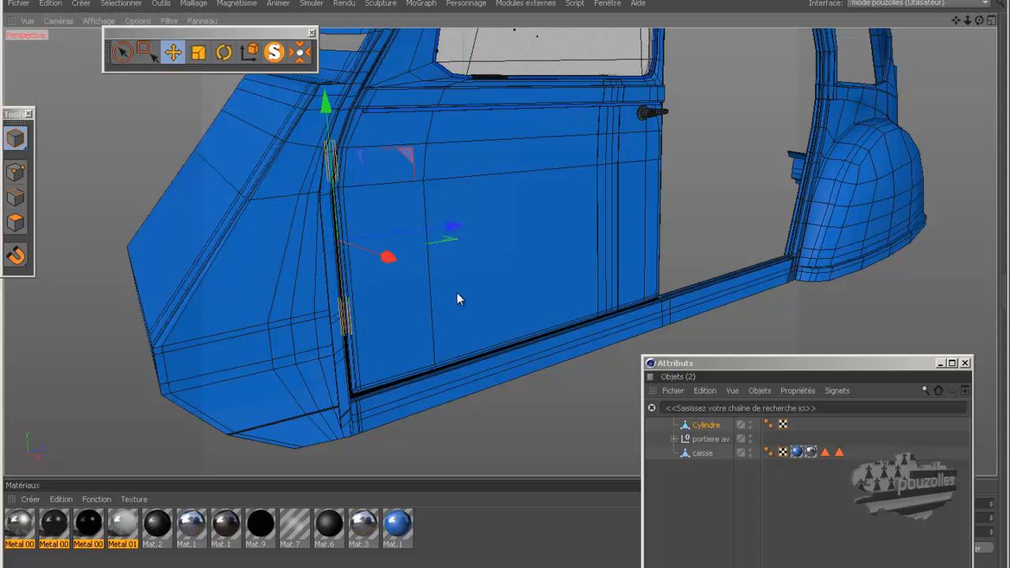
Shift only Cylindre's axis, not its mesh, forward along Z, finishing with a move of about 2.5 cm, and slightly outward along X
drag(455, 227, 447, 232)
drag(978, 20, 752, 124)
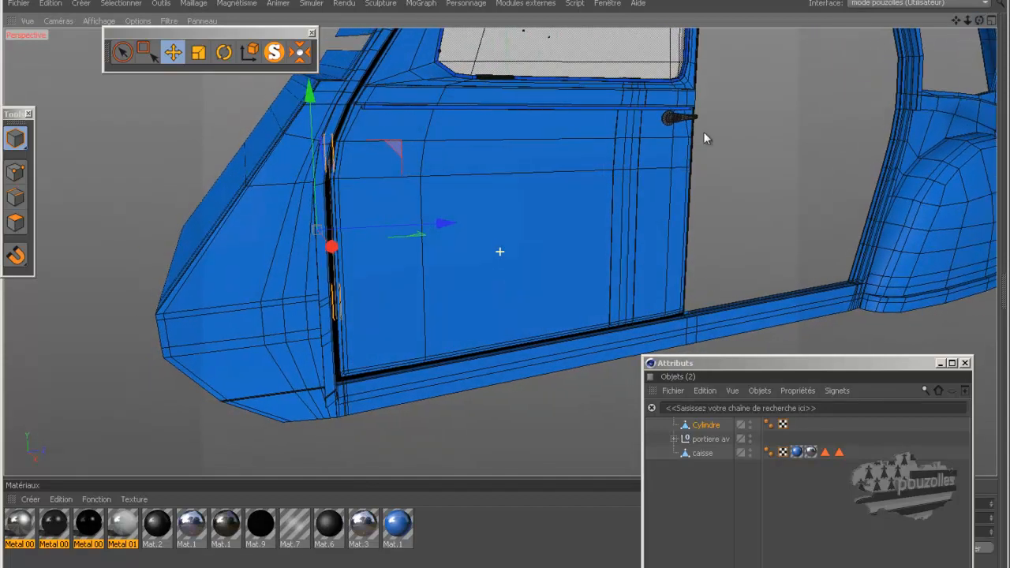
drag(446, 226, 443, 227)
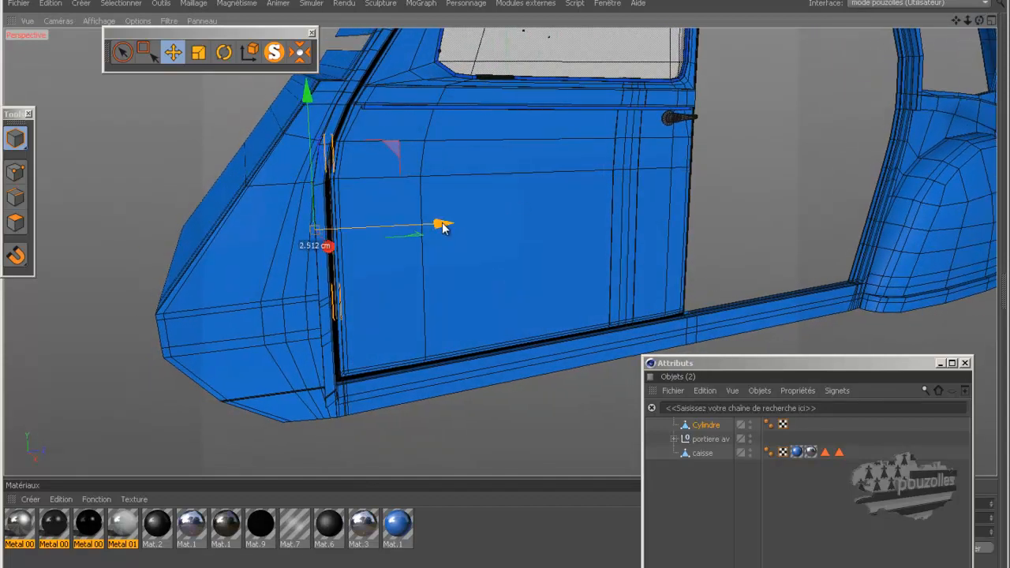
drag(979, 21, 508, 284)
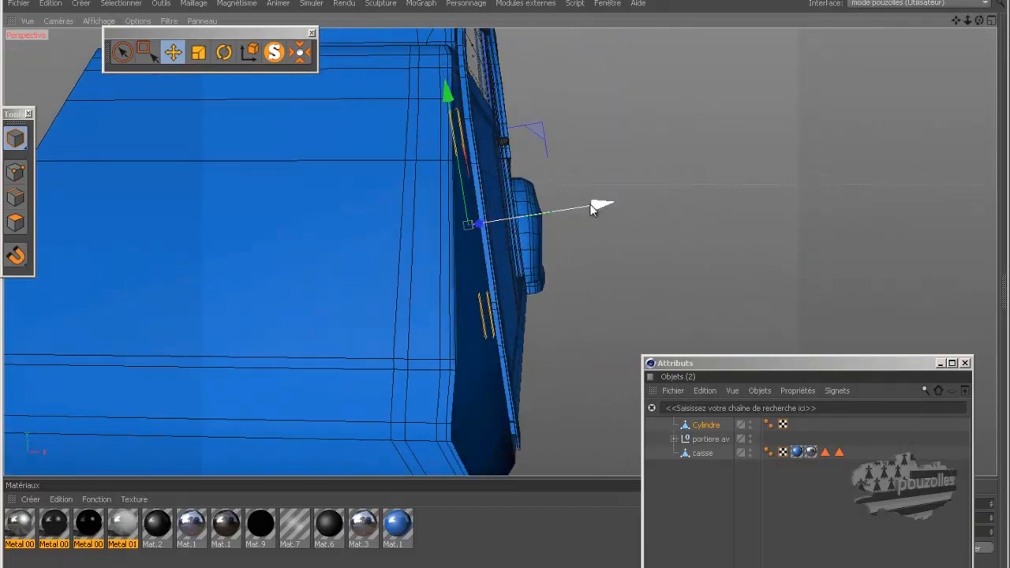
drag(594, 207, 604, 205)
drag(979, 22, 505, 285)
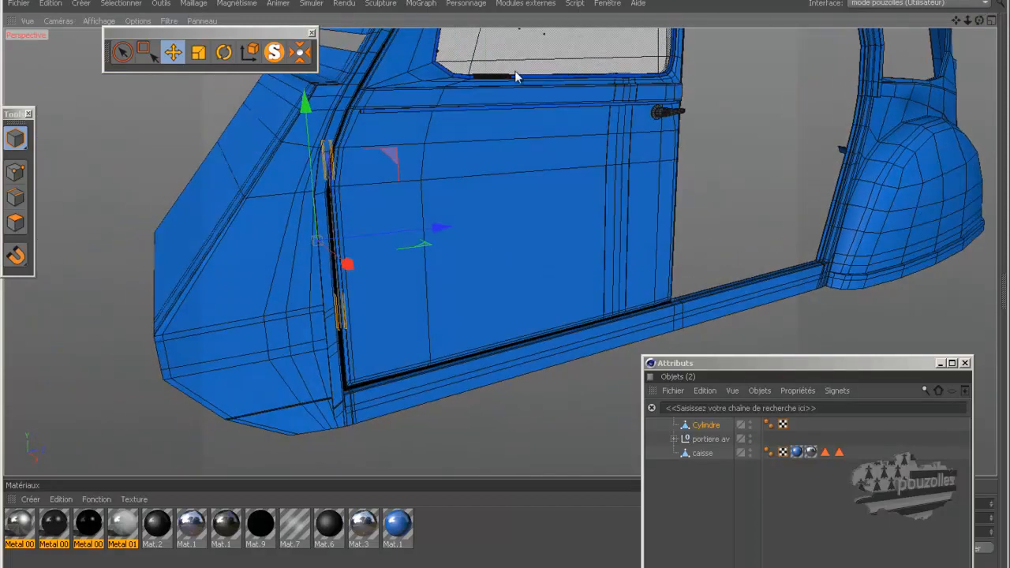
Nest the portiere av null inside Cylindre and select Cylindre alone, ready for rotating
click(224, 53)
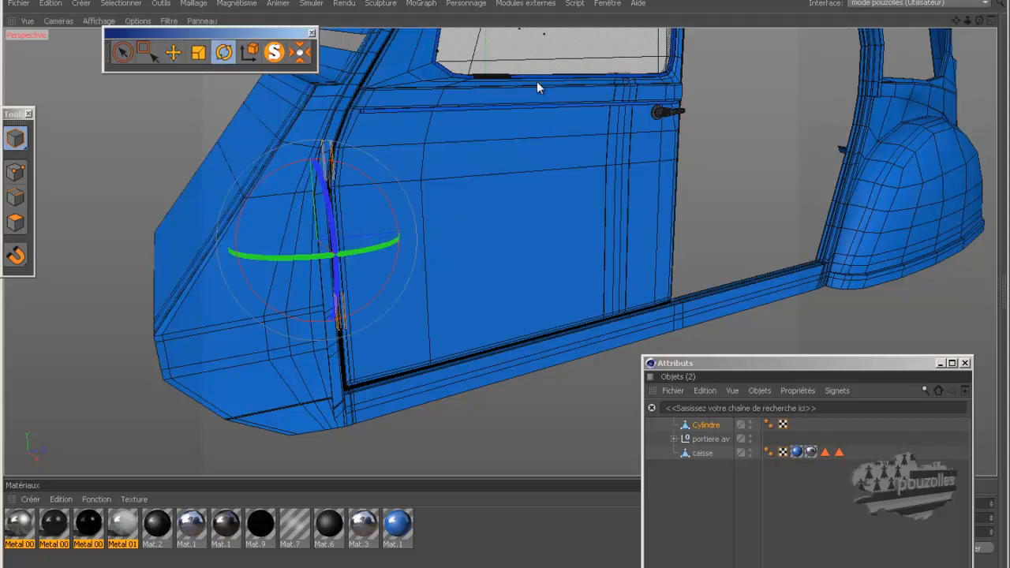
drag(979, 21, 505, 286)
drag(712, 447, 704, 427)
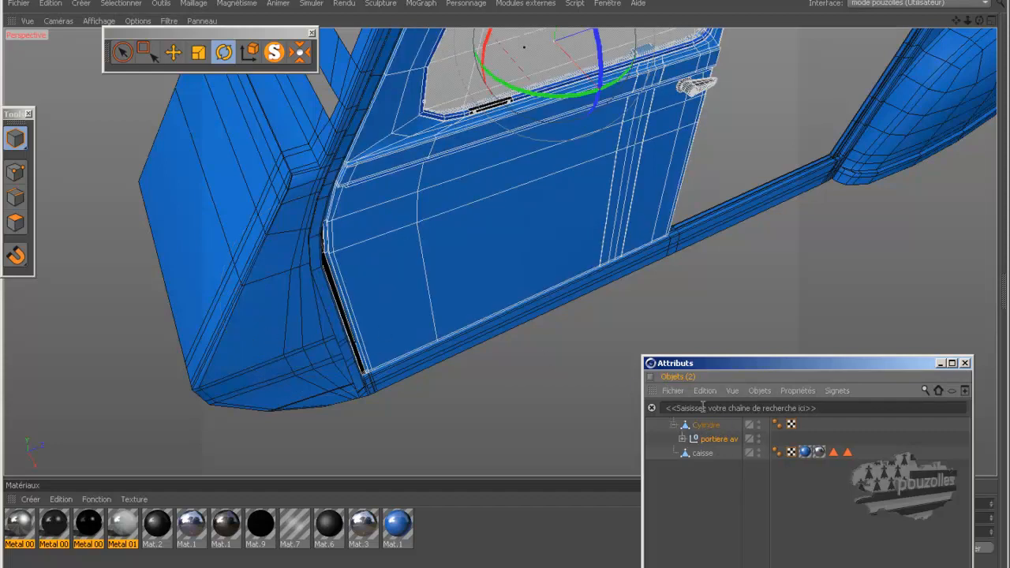
click(704, 425)
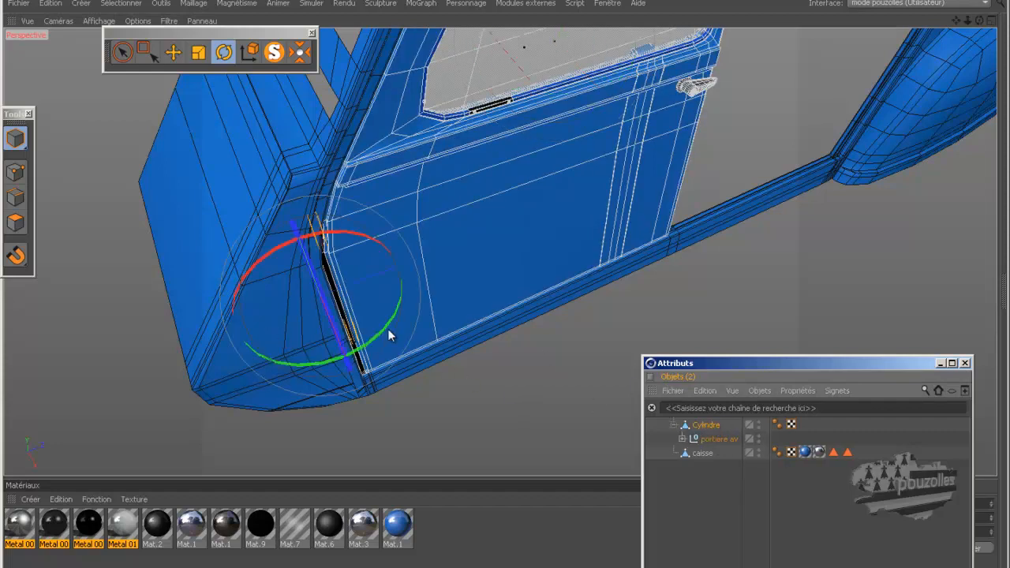
Try swinging the door open by rotating Cylindre about its vertical axis in two stages, checking the hinge clearance from outside and inside
drag(383, 327, 314, 404)
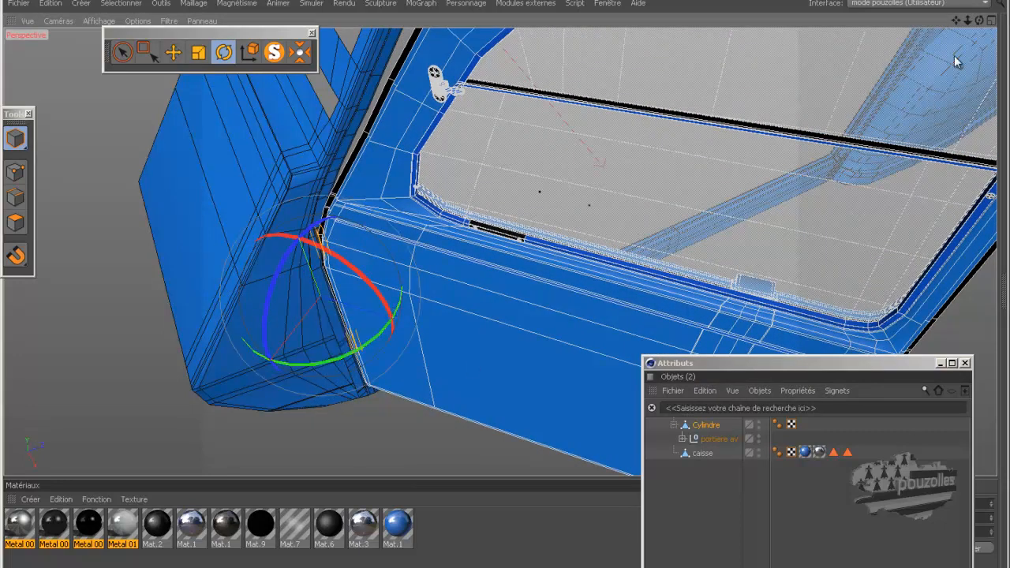
drag(979, 21, 506, 277)
scroll(871, 50, down, 3)
scroll(407, 311, down, 2)
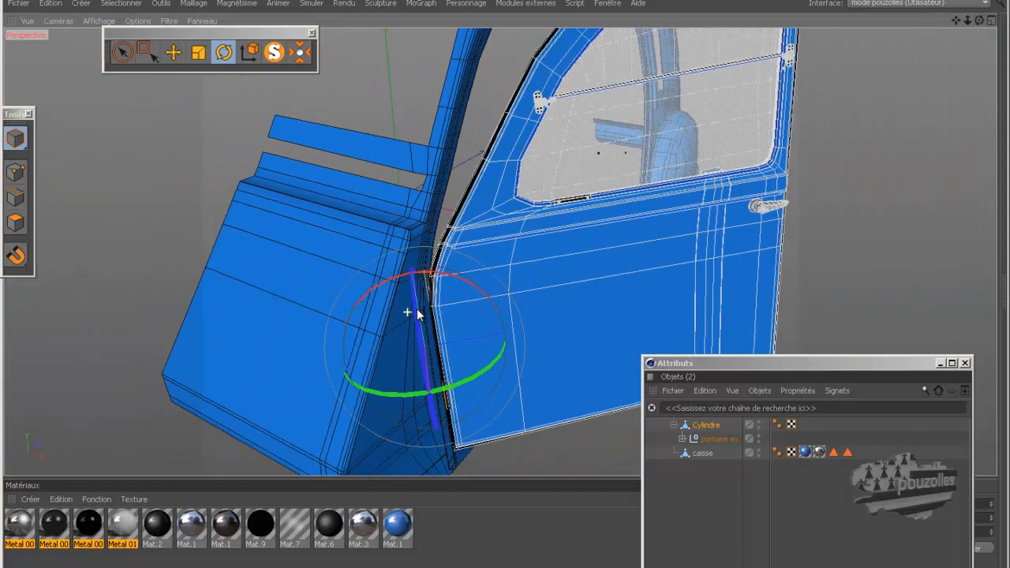
scroll(440, 439, up, 3)
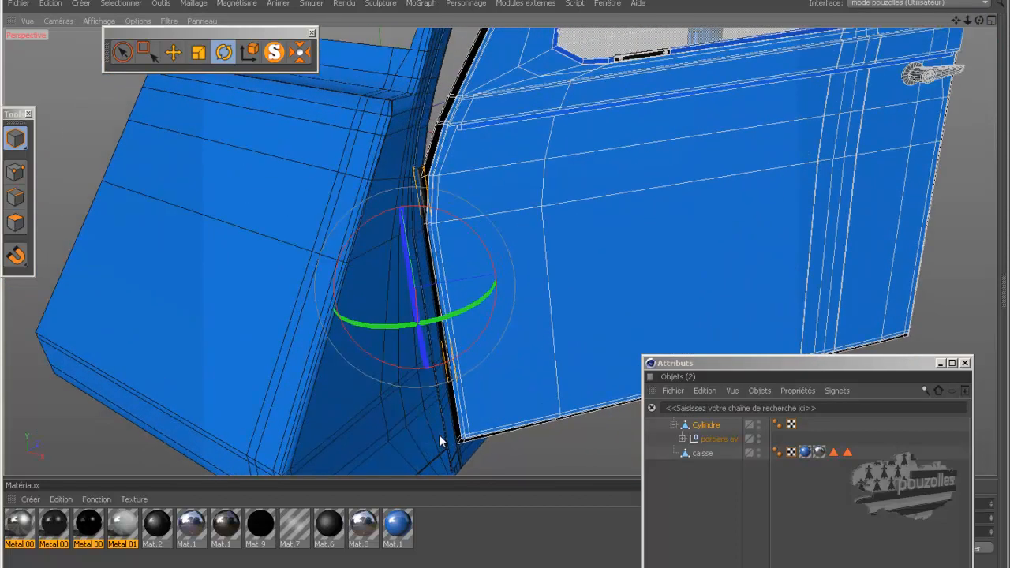
scroll(440, 440, up, 1)
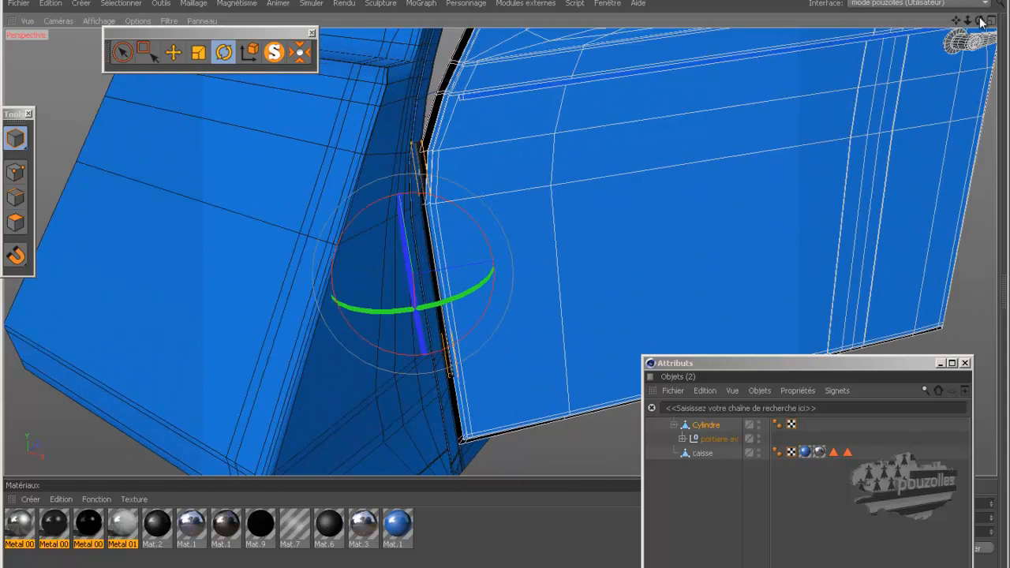
drag(955, 21, 526, 142)
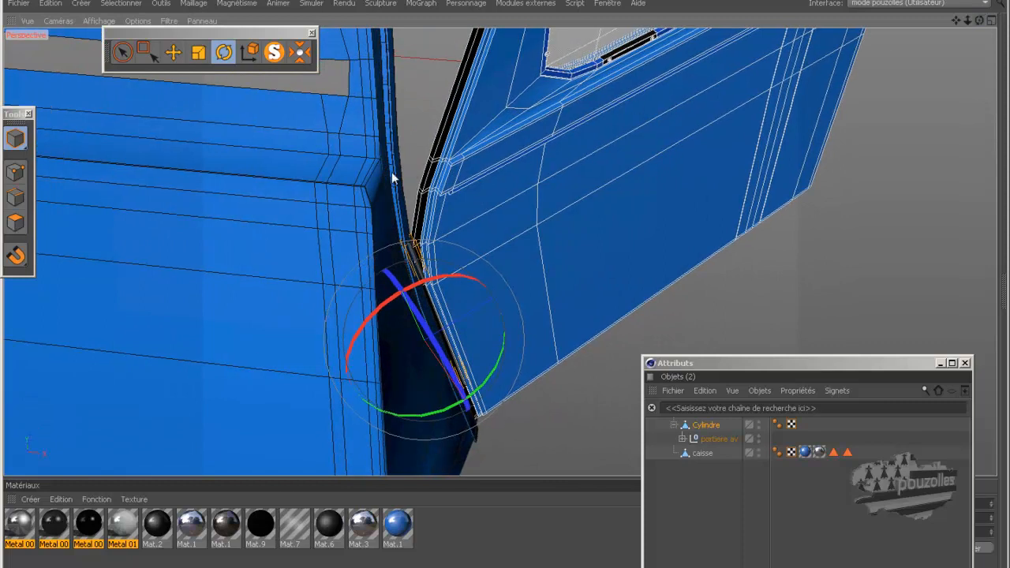
drag(418, 410, 383, 433)
alt+right_drag(626, 206, 598, 173)
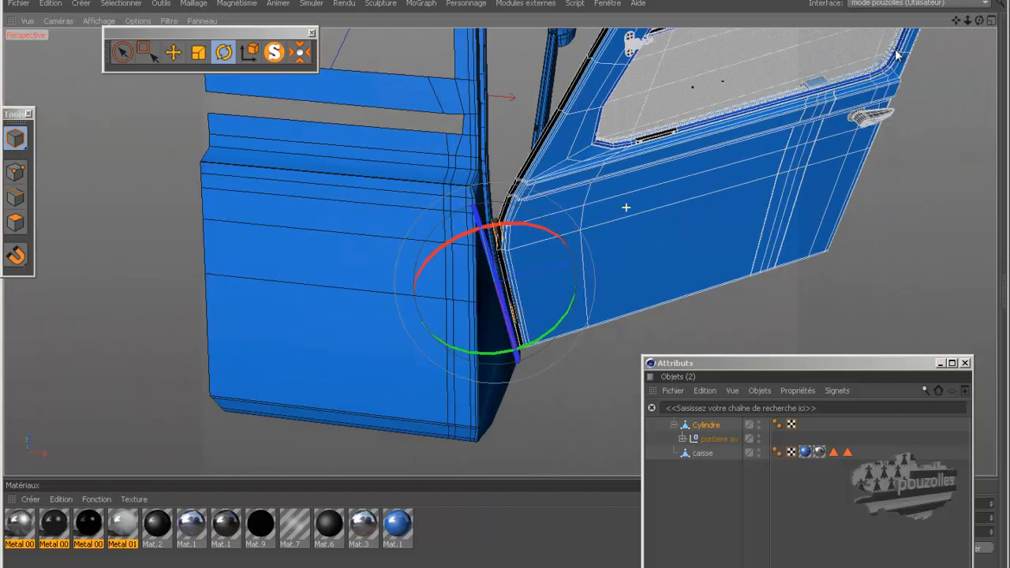
drag(979, 21, 522, 295)
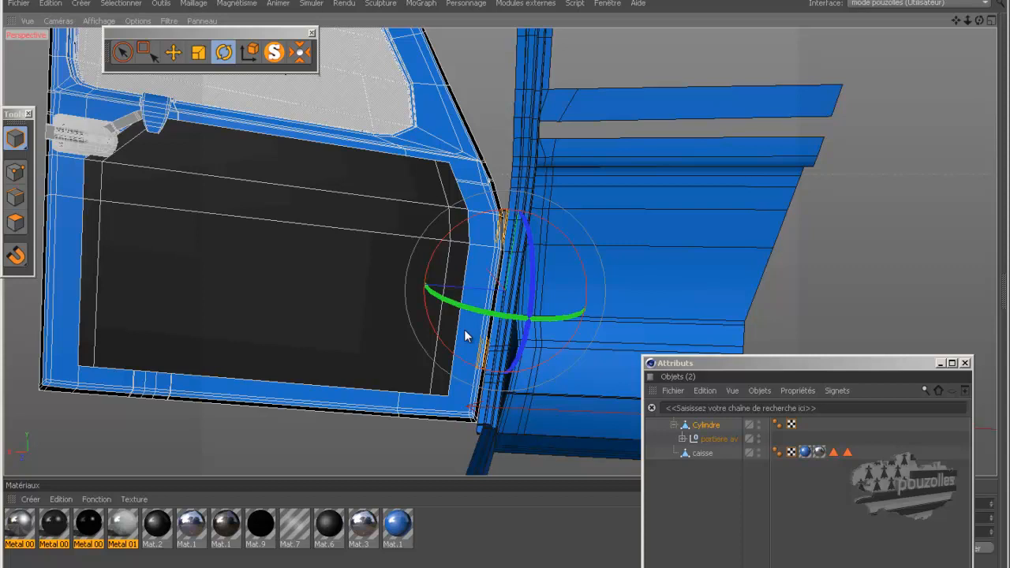
drag(979, 21, 509, 292)
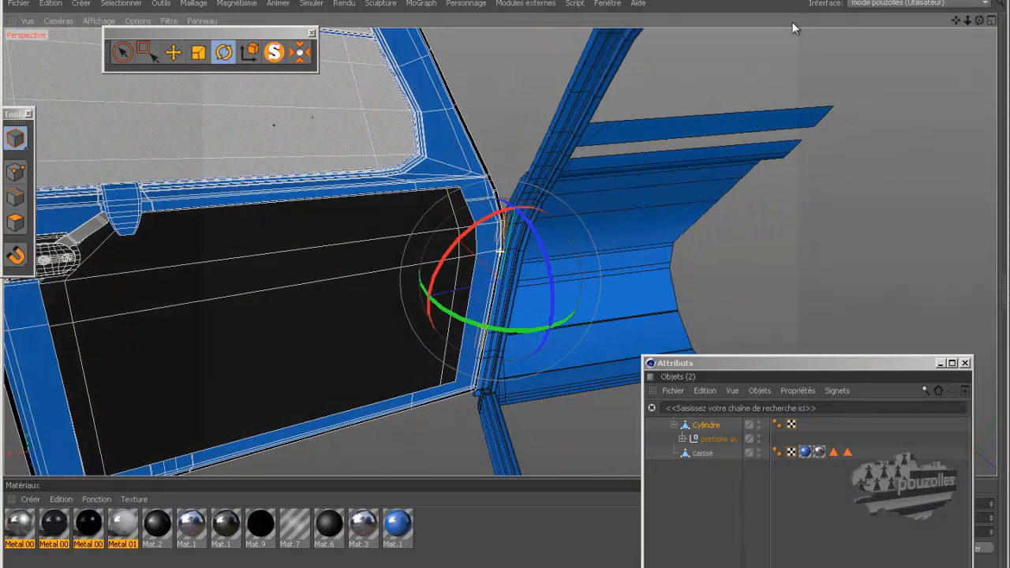
Undo both test rotations of Cylindre to close the door
click(51, 3)
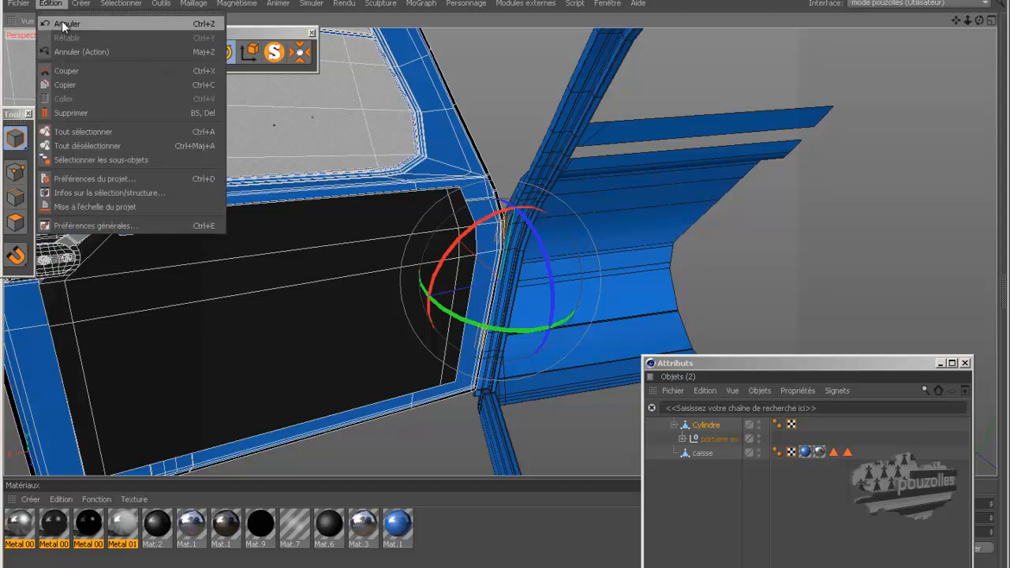
click(64, 24)
click(52, 5)
click(64, 24)
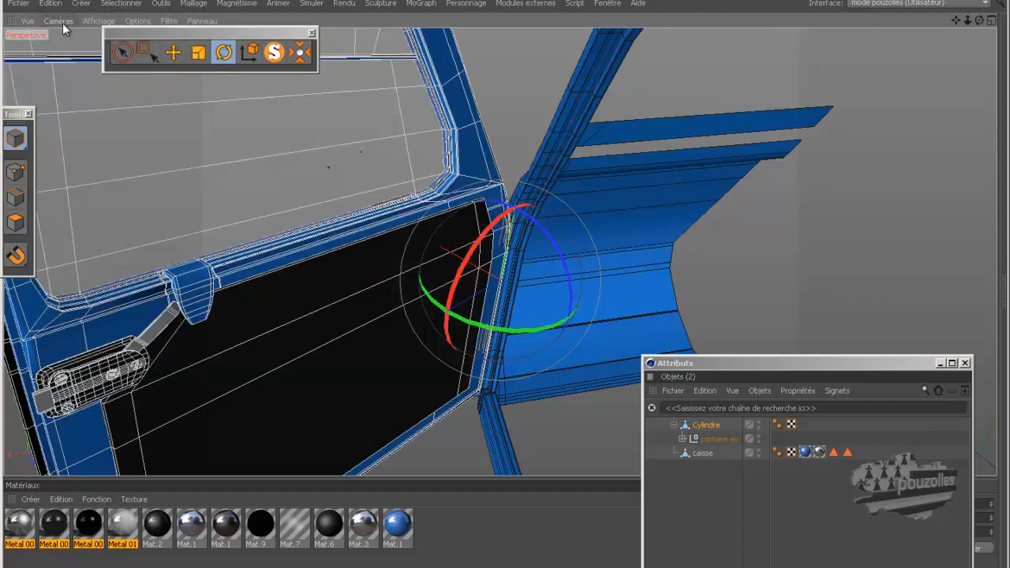
alt+drag(233, 140, 433, 130)
alt+drag(447, 295, 484, 136)
scroll(336, 137, down, 4)
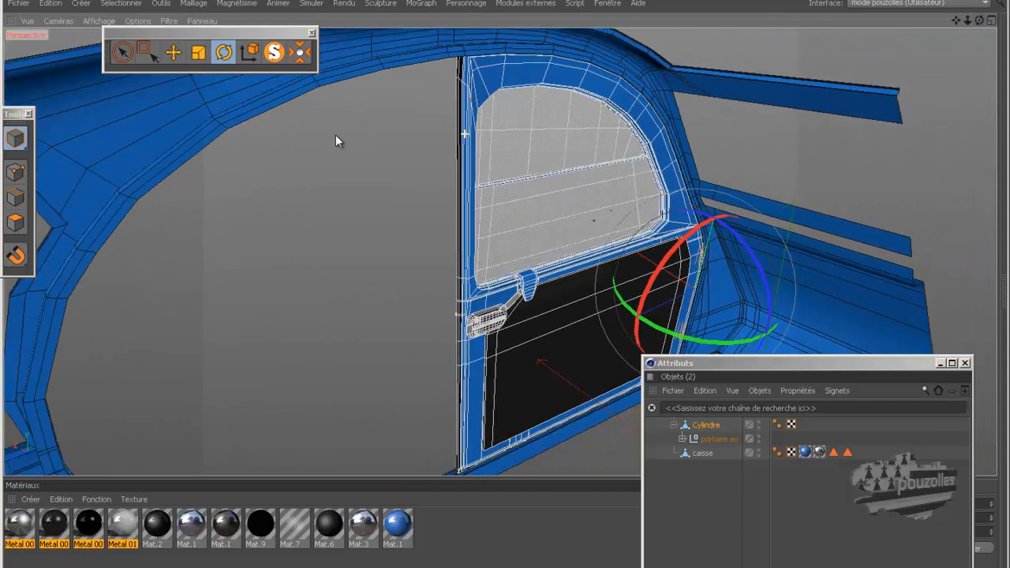
Switch the interface to the pouzolles_c4d layout in a widened window, and save the project
click(903, 4)
click(891, 114)
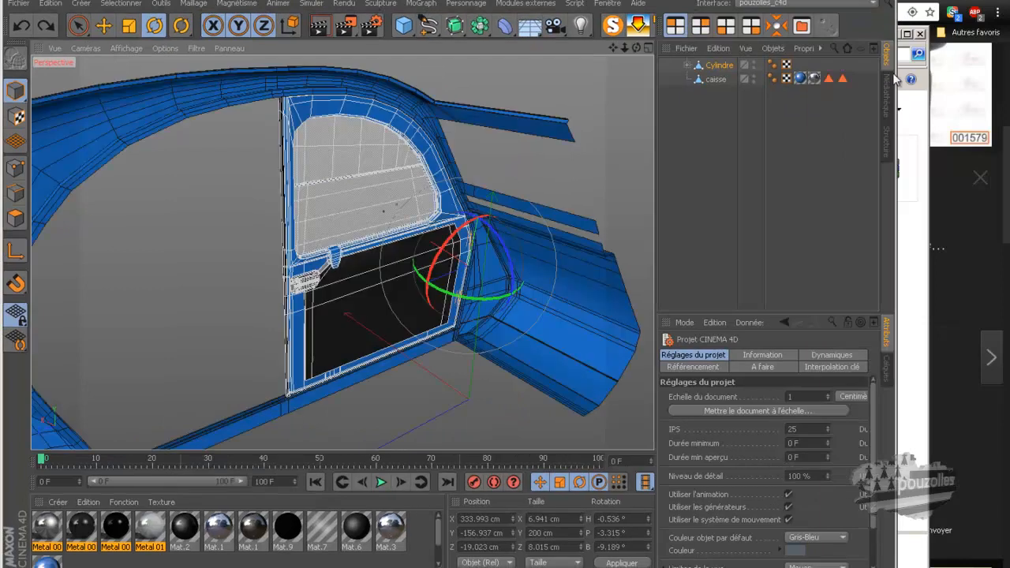
drag(896, 82, 1005, 101)
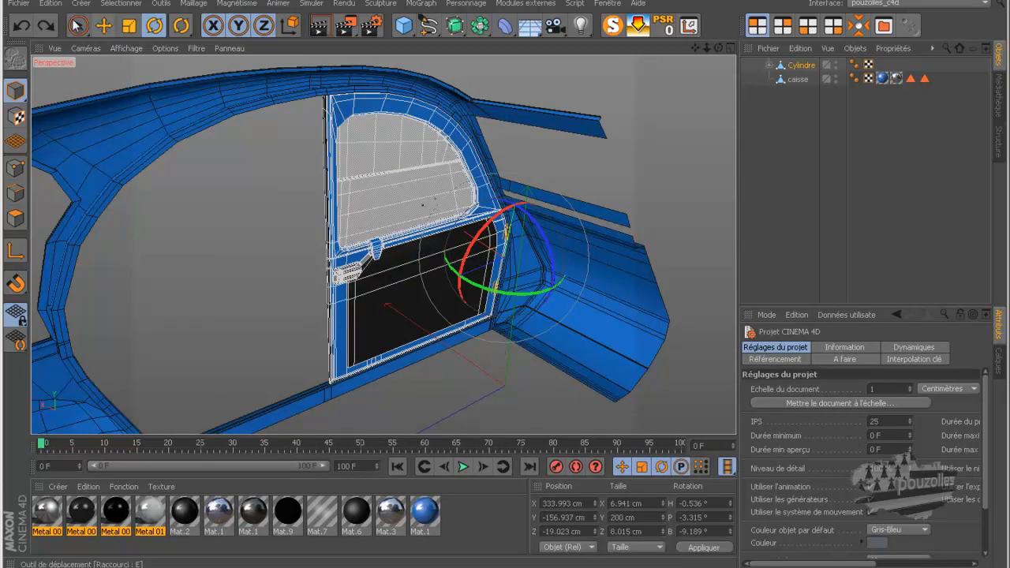
click(21, 7)
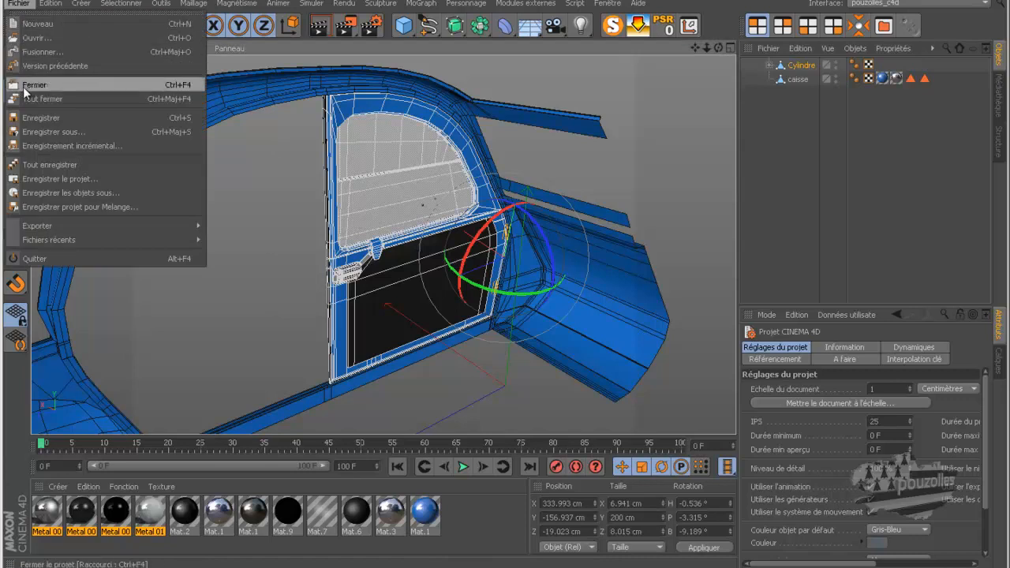
click(31, 118)
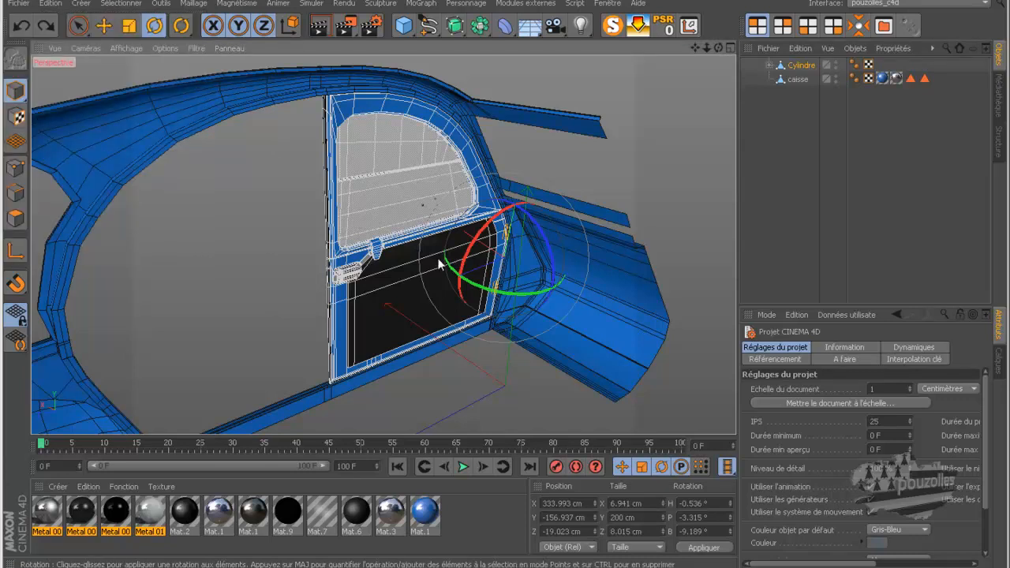
Record a keyframe of Cylindre's closed-door position at frame 0
scroll(497, 272, up, 6)
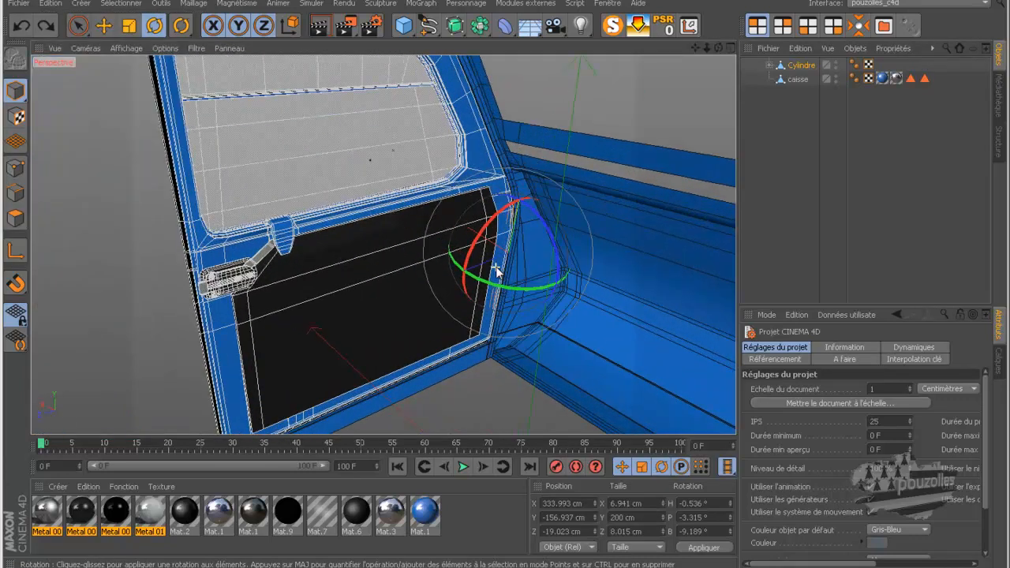
scroll(497, 272, down, 3)
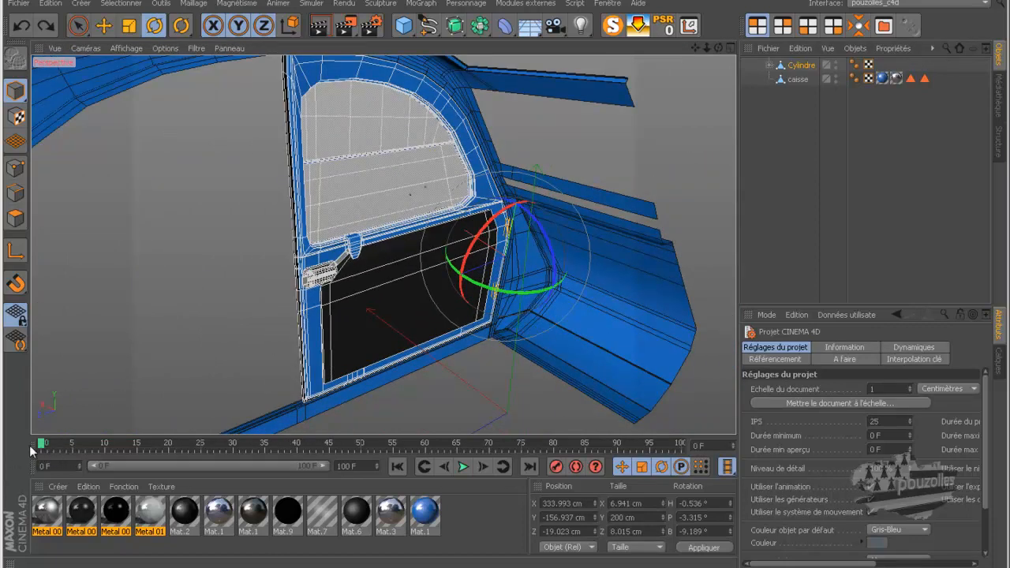
click(555, 466)
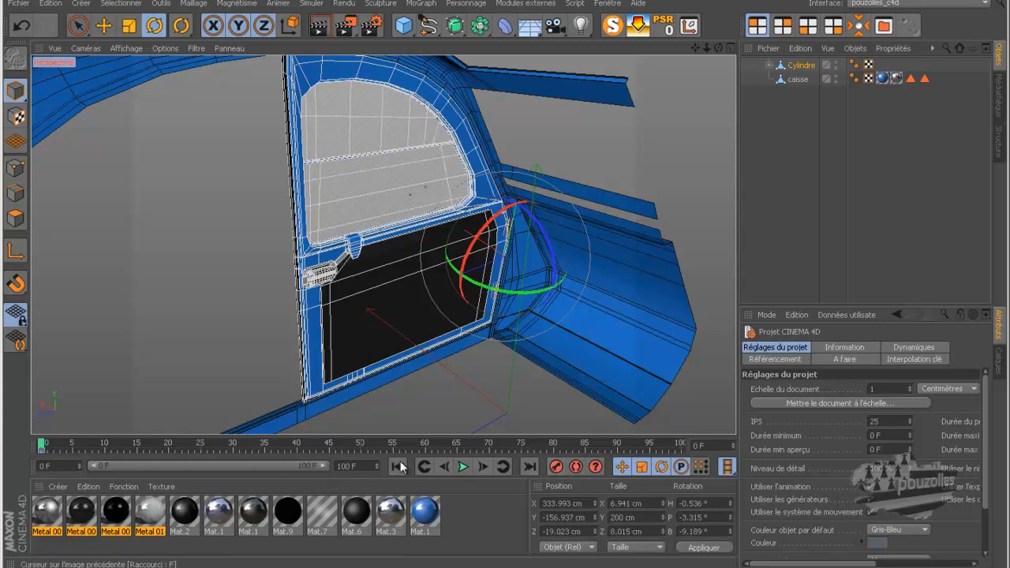
drag(45, 446, 37, 472)
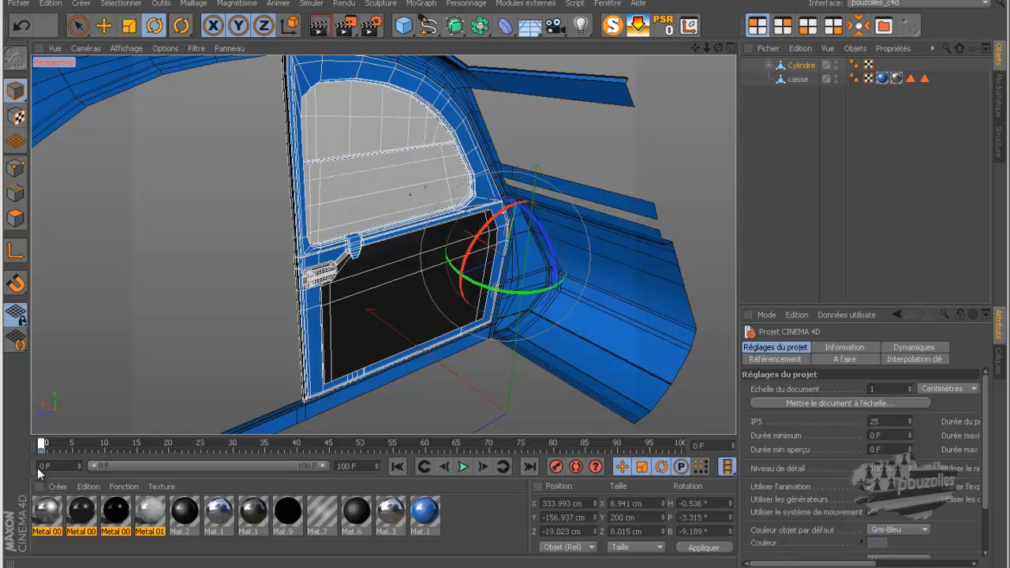
Scrub the animation between frames 0 and 31 to check the window's movement, and nudge Cylindre's first keyframe slightly along the timeline
drag(55, 466, 236, 466)
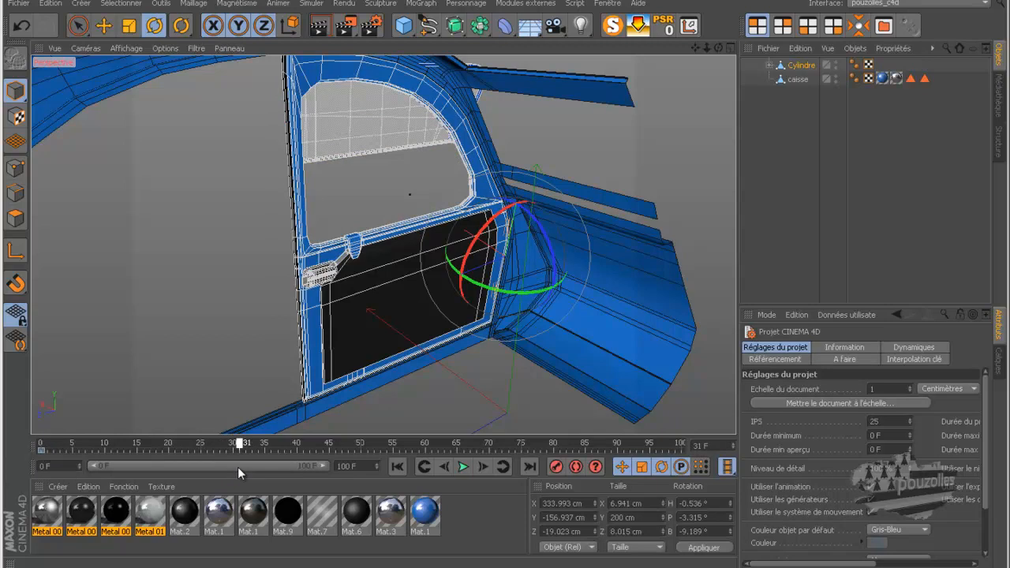
drag(237, 467, 36, 465)
drag(145, 465, 58, 459)
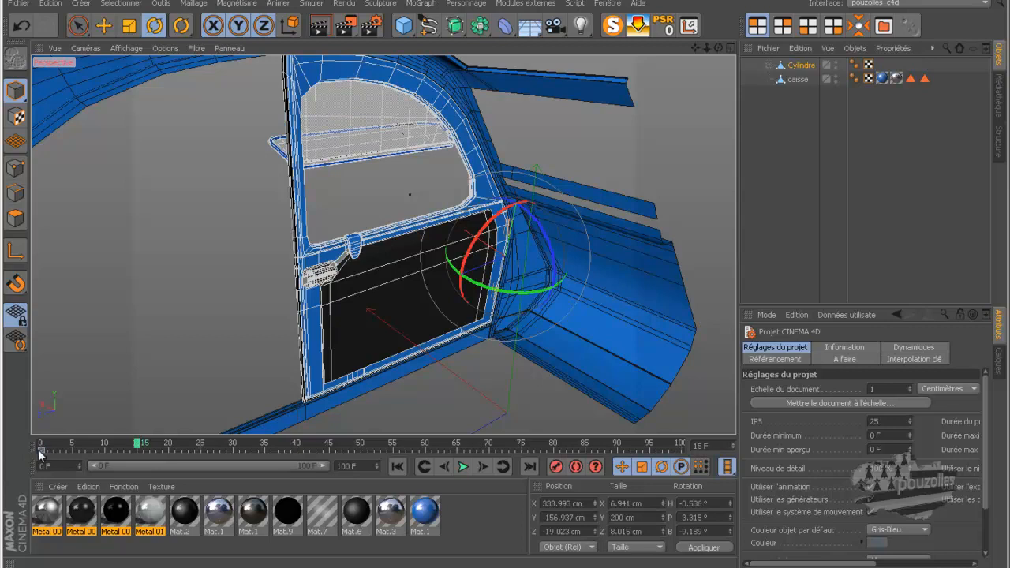
click(41, 449)
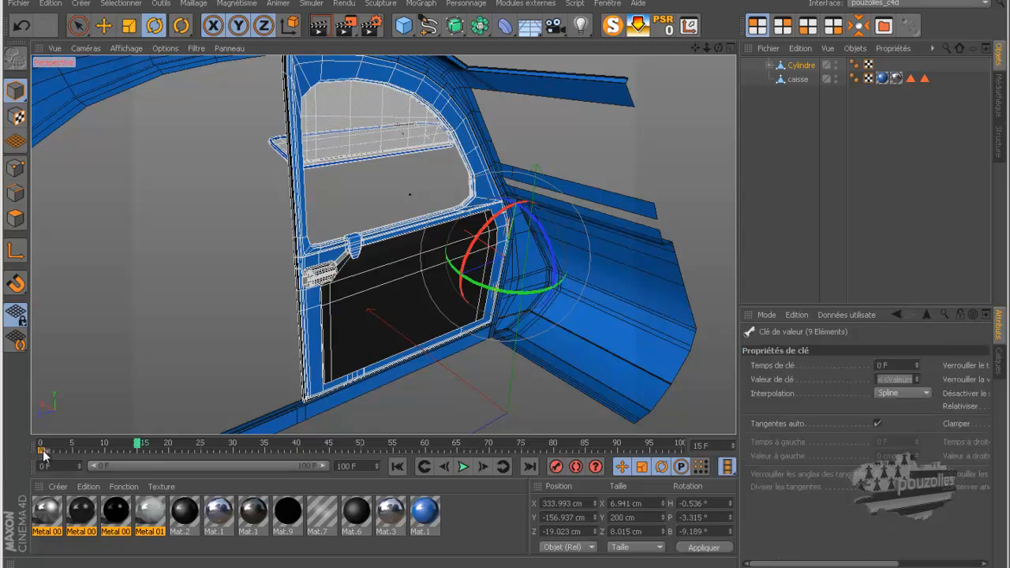
right_click(42, 450)
click(41, 470)
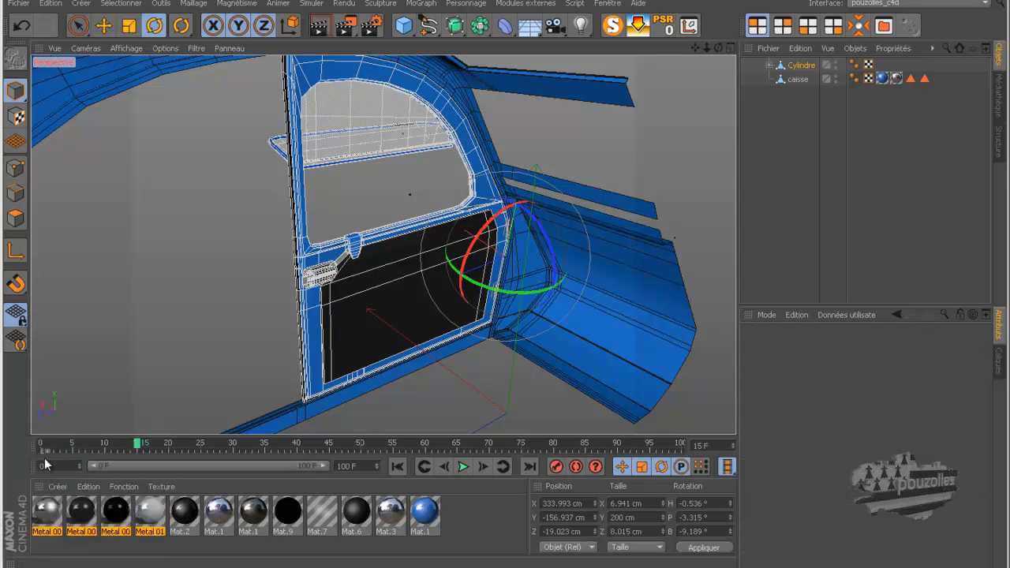
Keyframe Cylindre with the door closed at frame 30, and with it swung open to a heading of about -68° at frame 60
drag(137, 447, 231, 455)
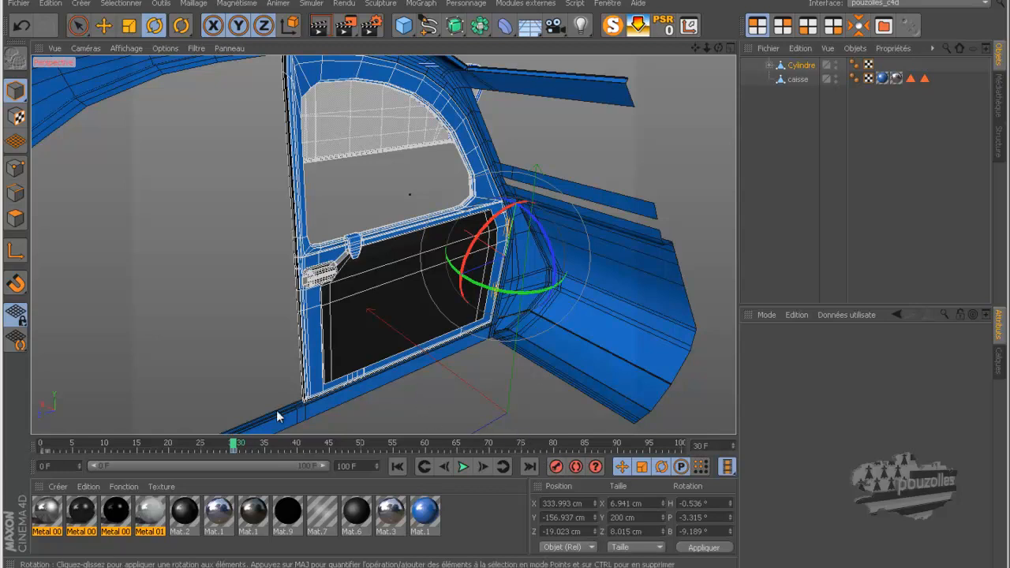
drag(235, 447, 418, 450)
drag(510, 296, 368, 289)
drag(717, 47, 508, 276)
drag(350, 221, 337, 221)
scroll(253, 277, down, 3)
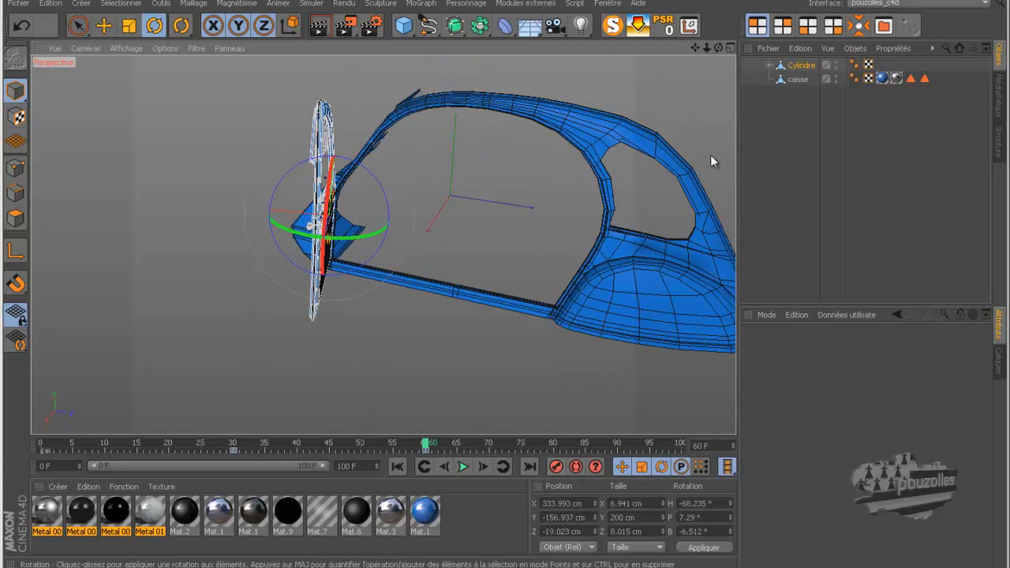
Scrub the door animation back from frame 60 to frame 31, and examine the closed door and raised window from above
drag(719, 49, 513, 268)
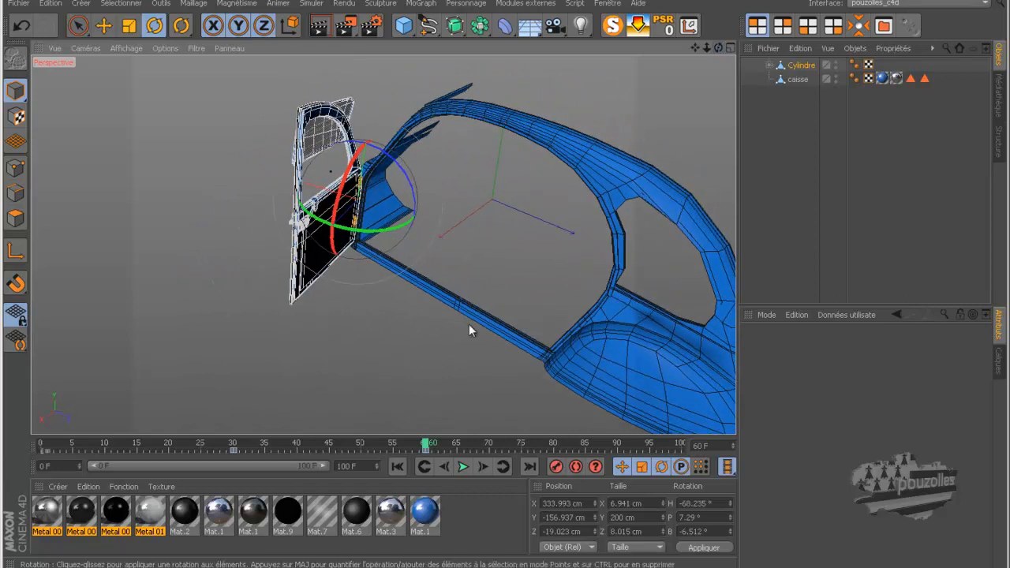
drag(426, 446, 239, 448)
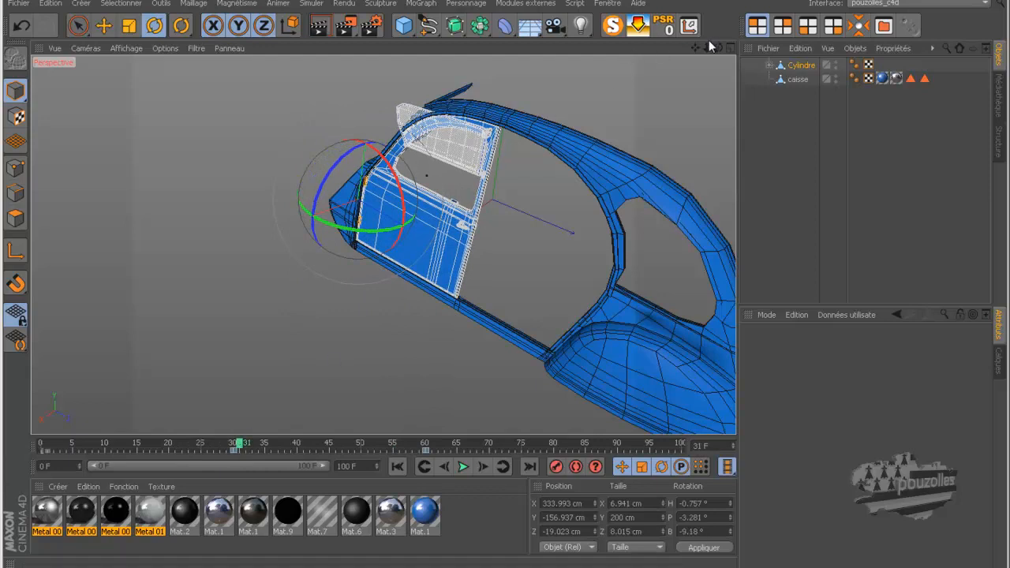
alt+drag(505, 278, 506, 283)
scroll(444, 190, up, 5)
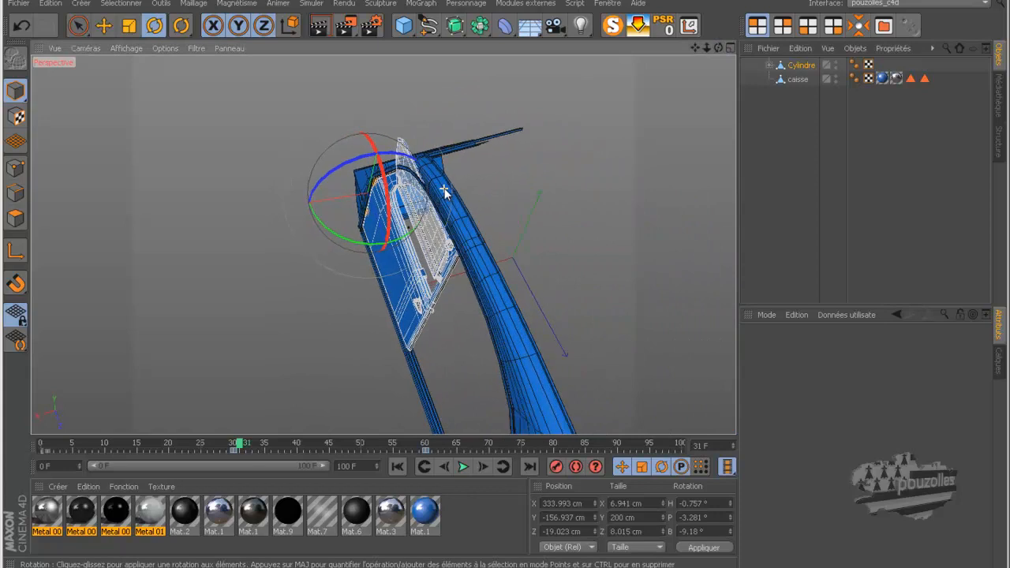
scroll(444, 187, up, 5)
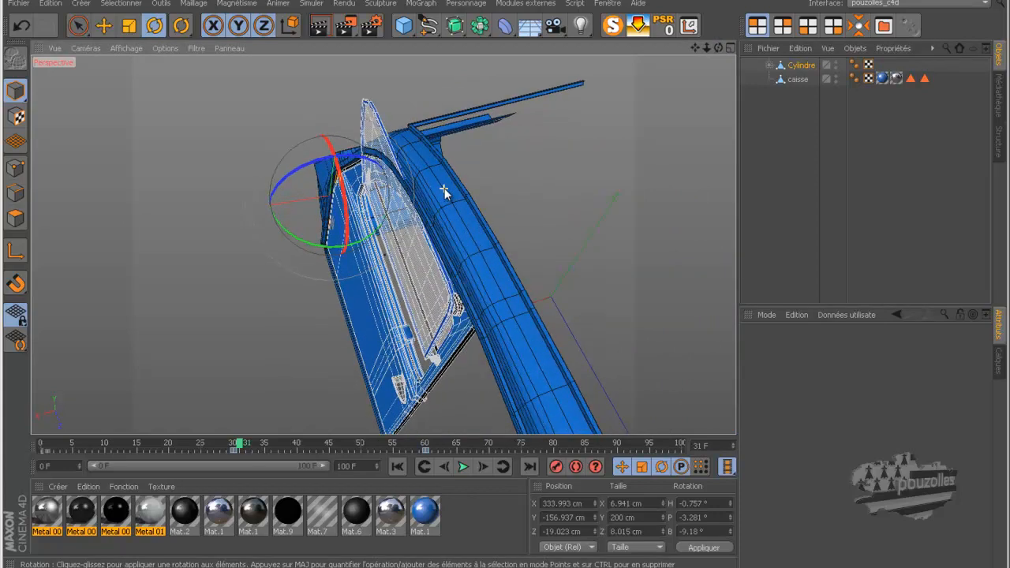
scroll(444, 188, up, 2)
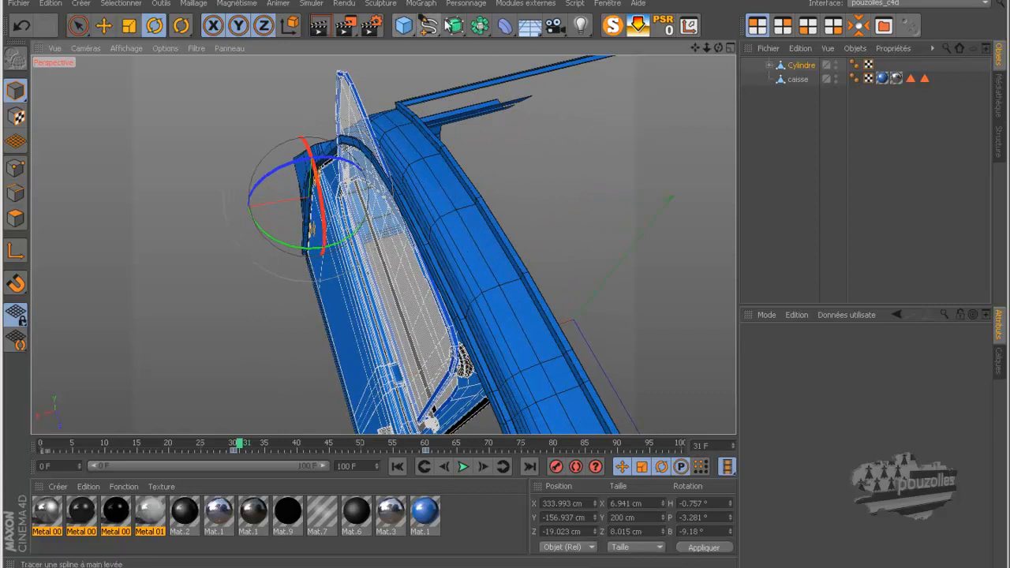
Turn off the solo isolation to show the whole car, and inspect the front door's raised window against the body
click(614, 25)
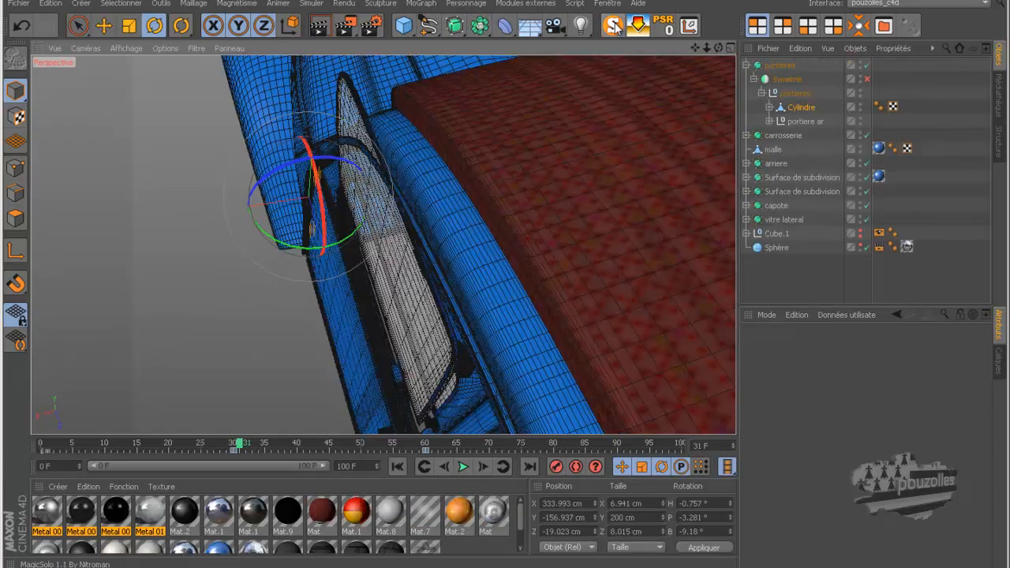
mouse_move(509, 272)
mouse_down()
mouse_move(531, 263)
mouse_move(505, 275)
mouse_up()
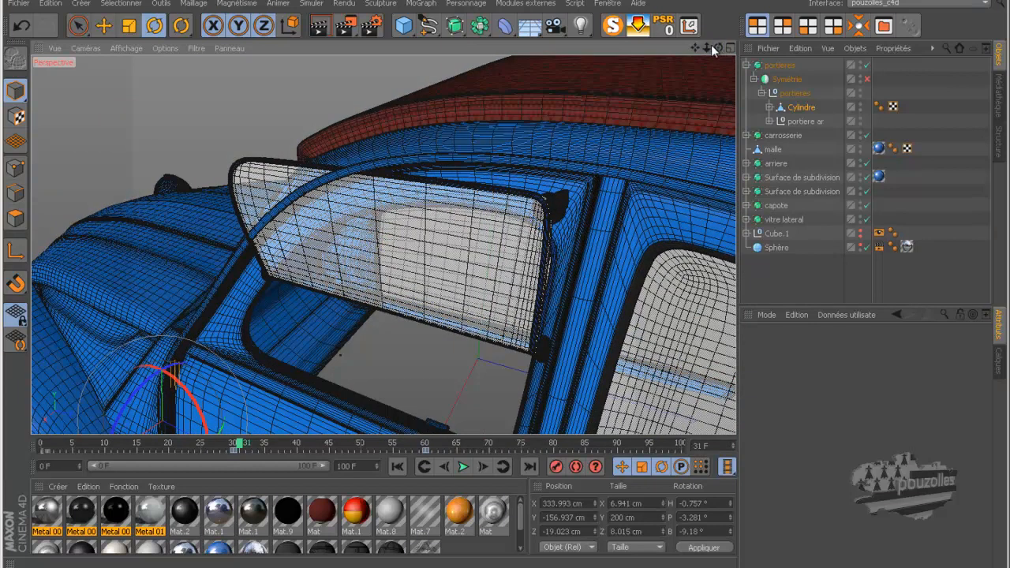
Rotate the ctrl vitre bas window control to a pitch of about -183.6° in its frame 30 keyframe
drag(717, 48, 508, 276)
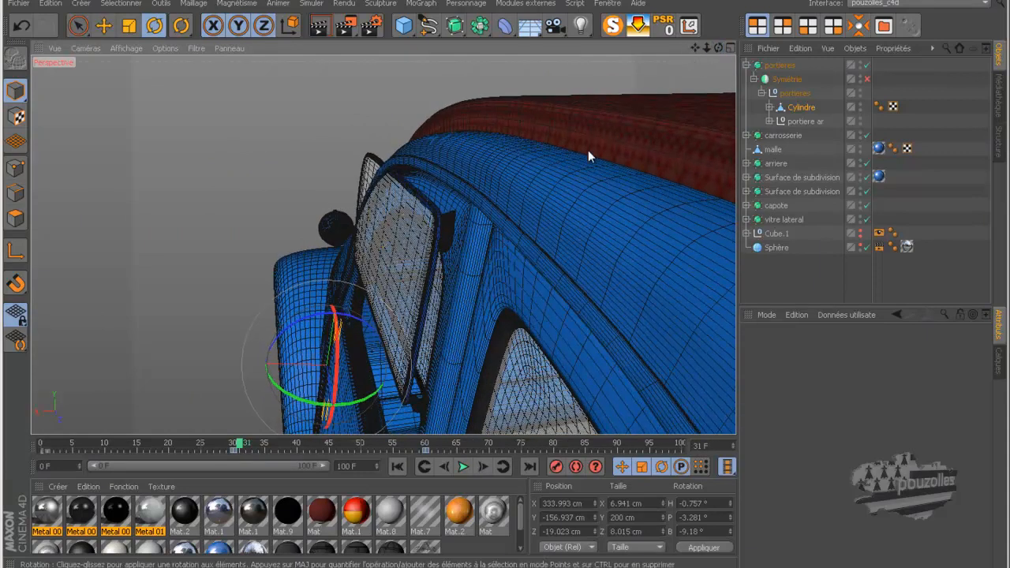
click(770, 108)
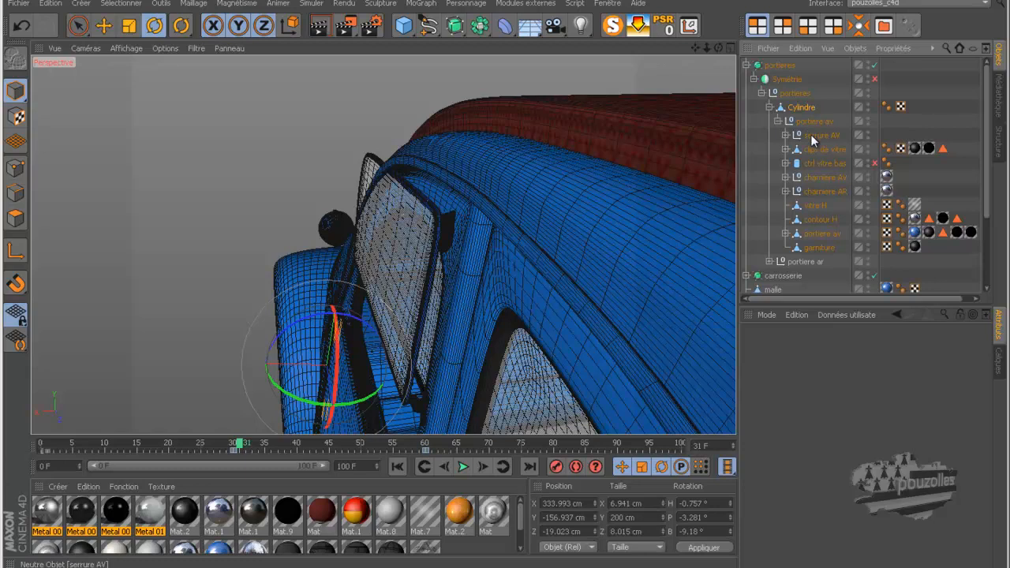
click(811, 134)
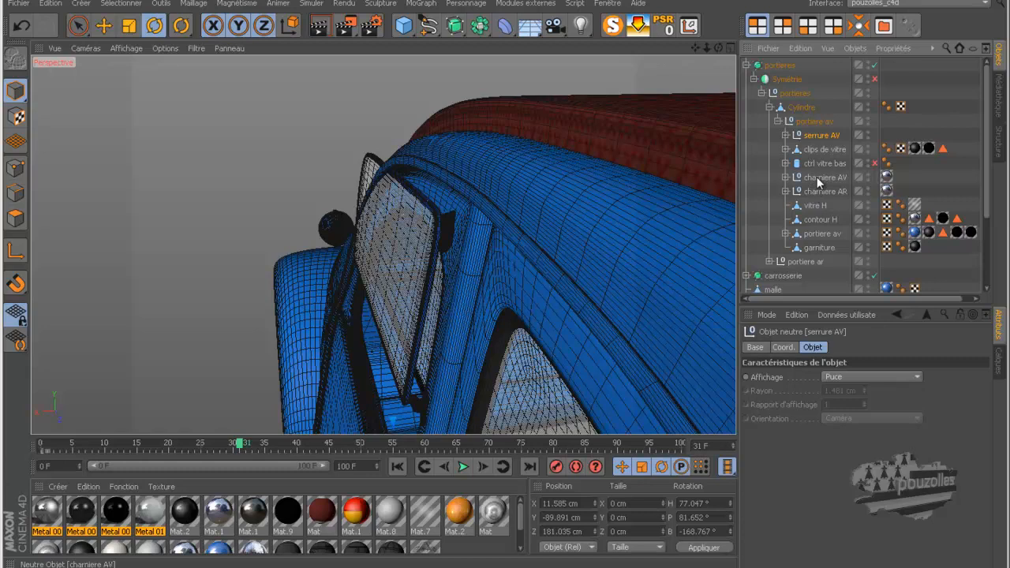
click(823, 164)
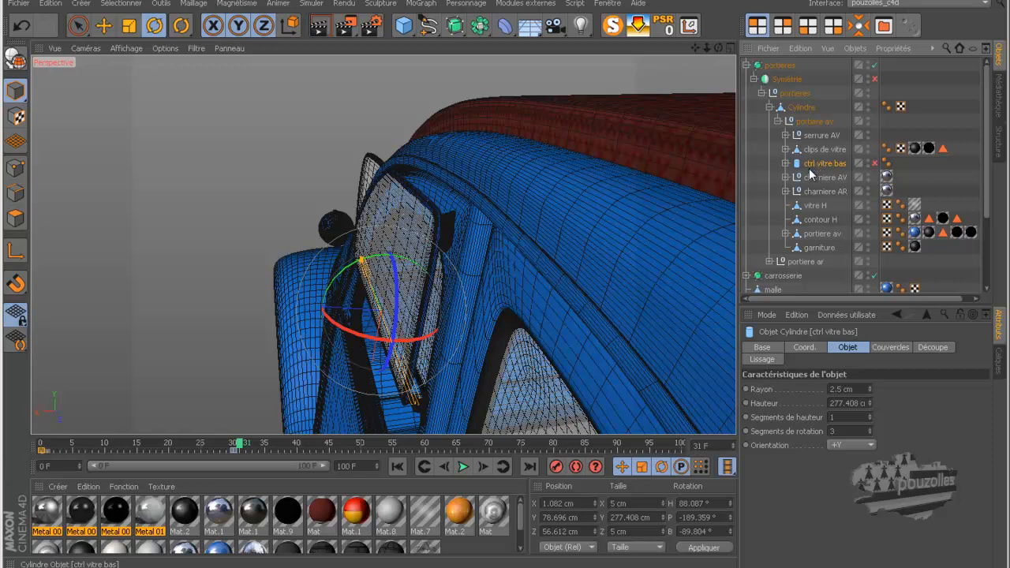
drag(241, 447, 233, 447)
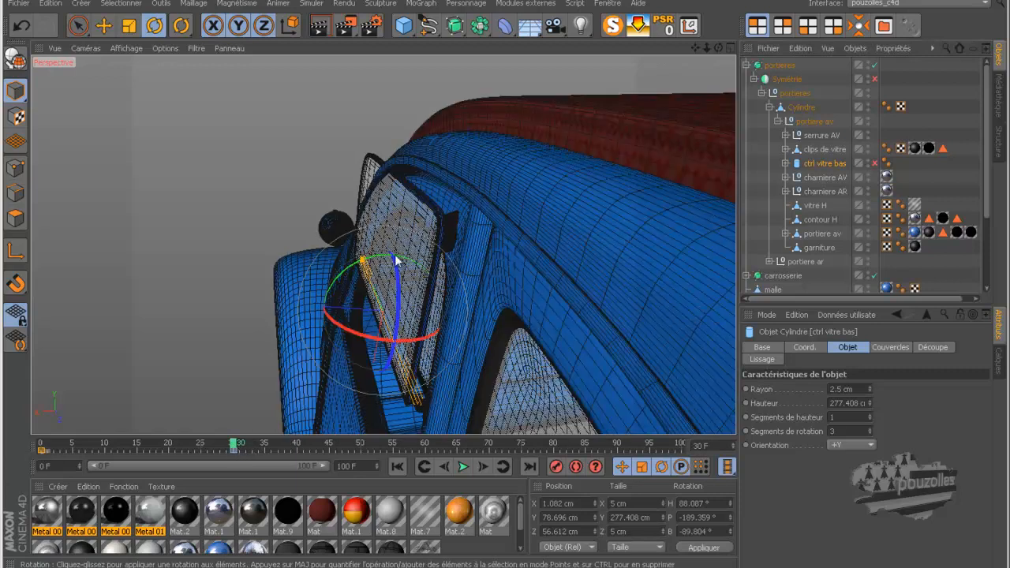
drag(380, 264, 376, 266)
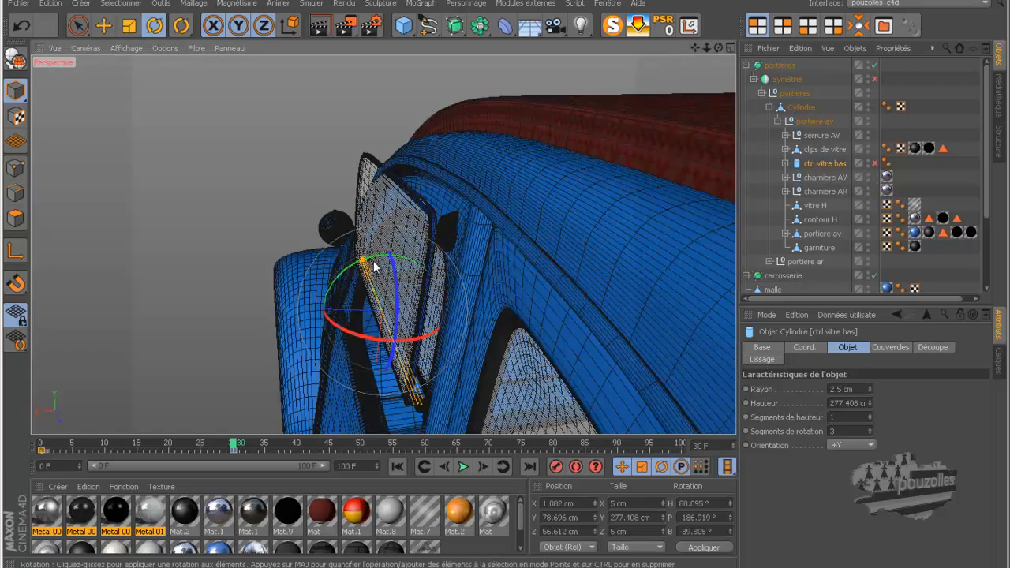
mouse_move(372, 264)
mouse_down()
mouse_move(363, 265)
mouse_move(371, 263)
mouse_up()
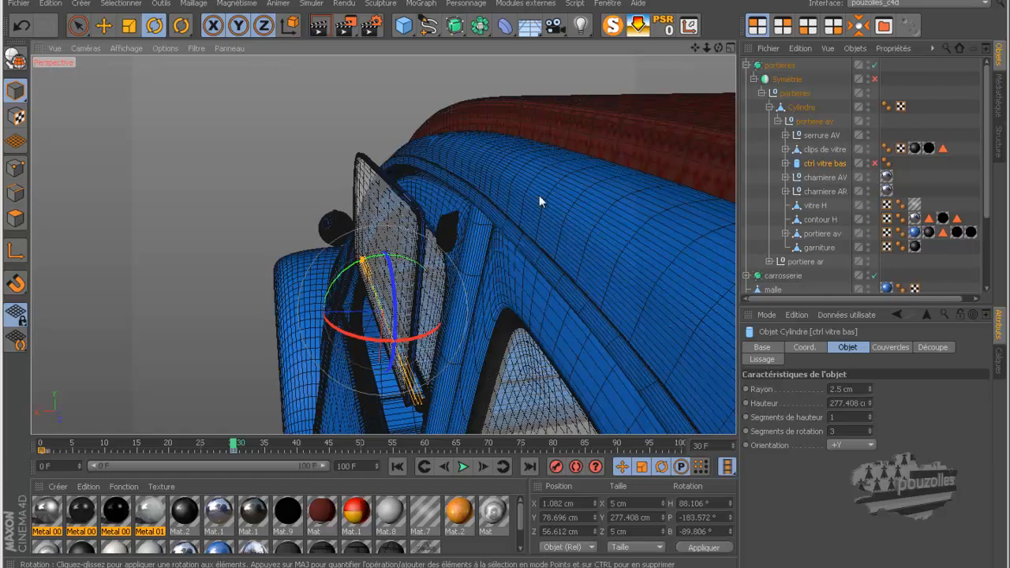
Scrub the animation from frame 0 to frame 50, examine the raised window and open door from several angles, and return to frame 0
drag(719, 47, 514, 276)
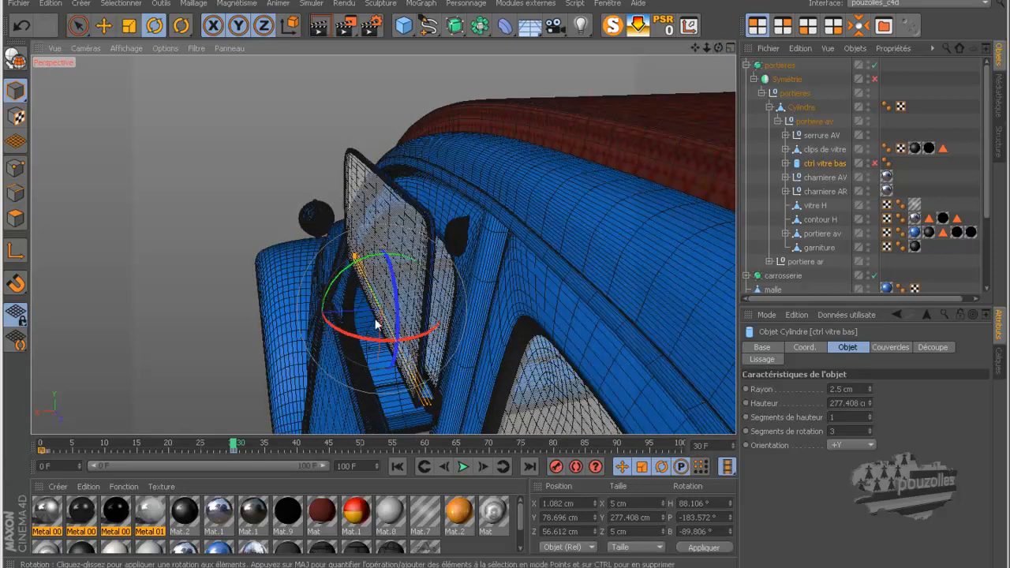
drag(231, 449, 32, 457)
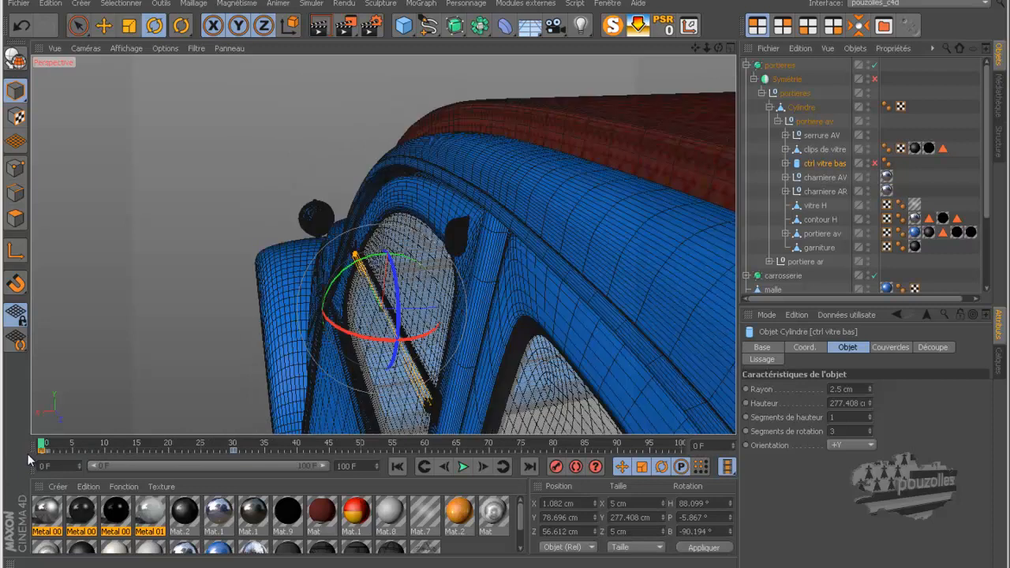
drag(43, 448, 362, 449)
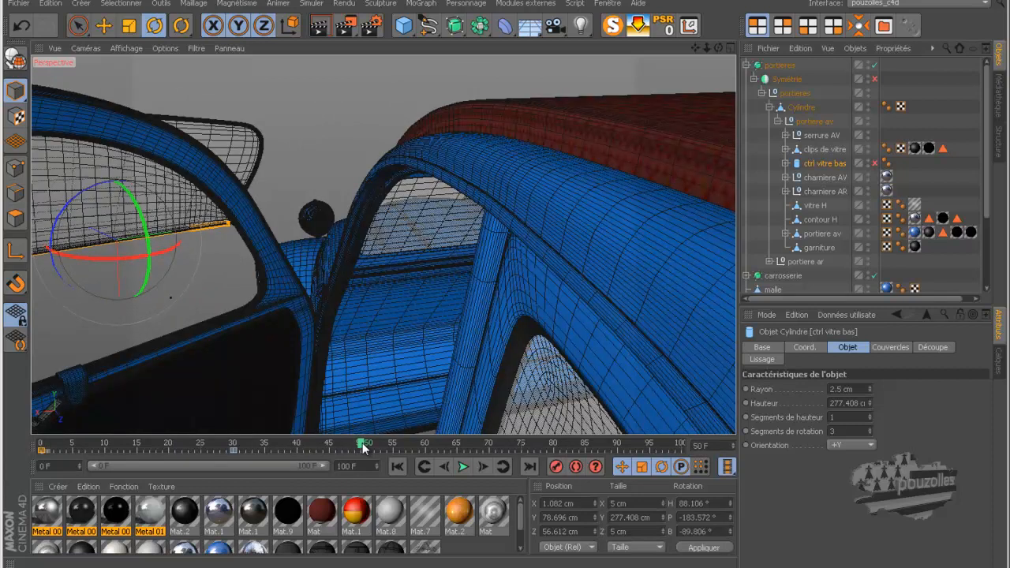
alt+drag(359, 318, 281, 207)
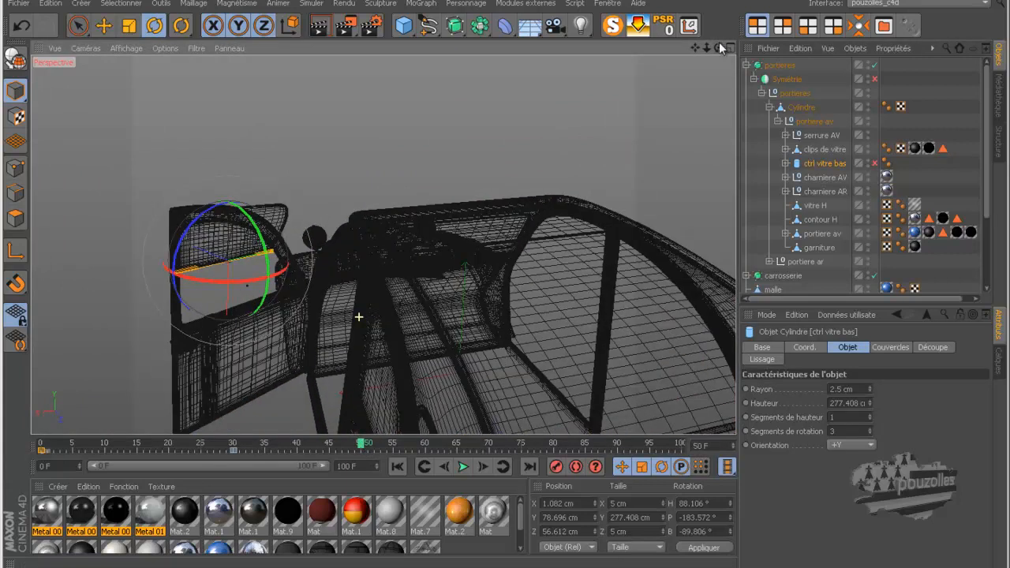
alt+drag(542, 292, 515, 279)
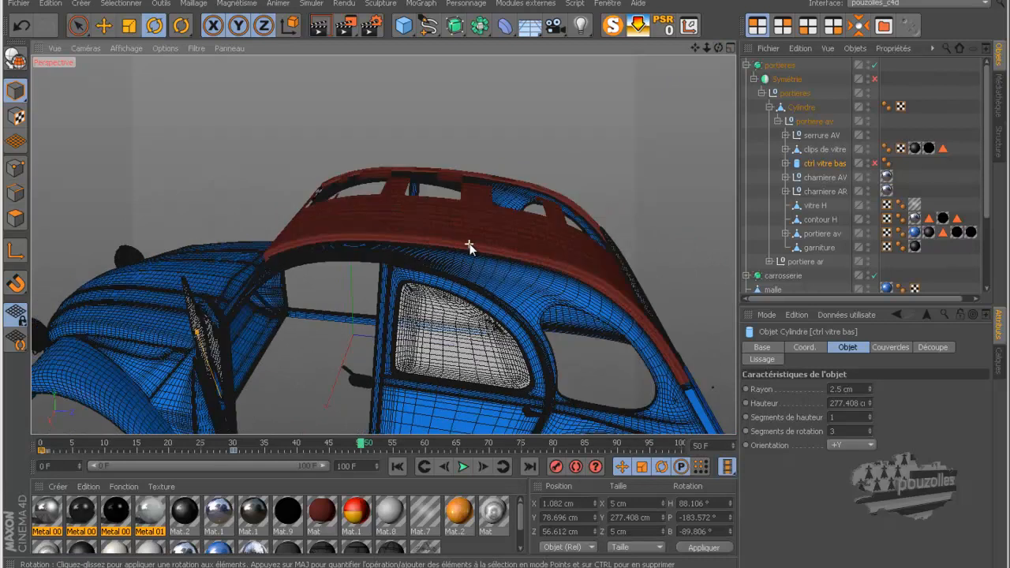
alt+drag(505, 254, 505, 274)
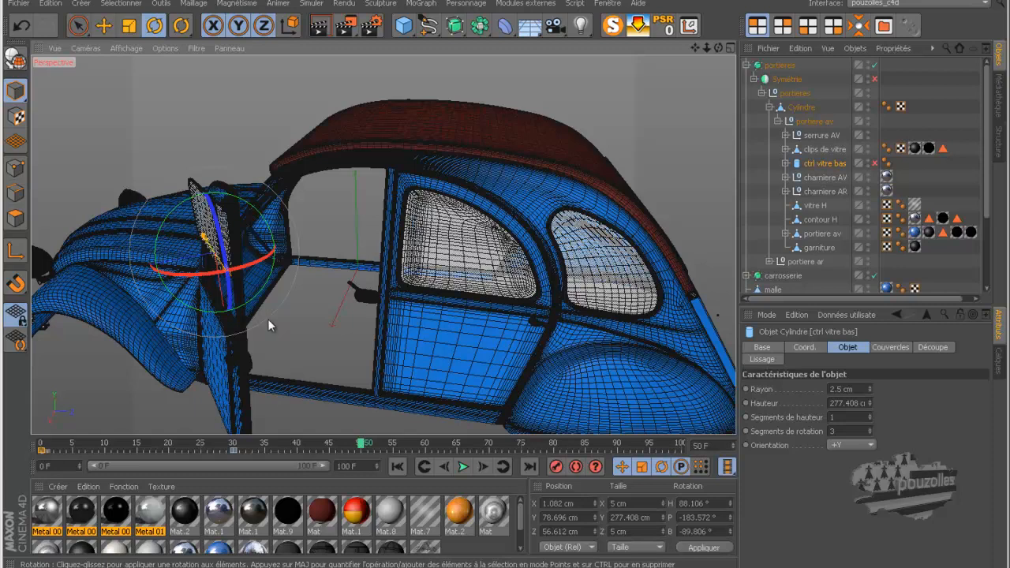
click(41, 445)
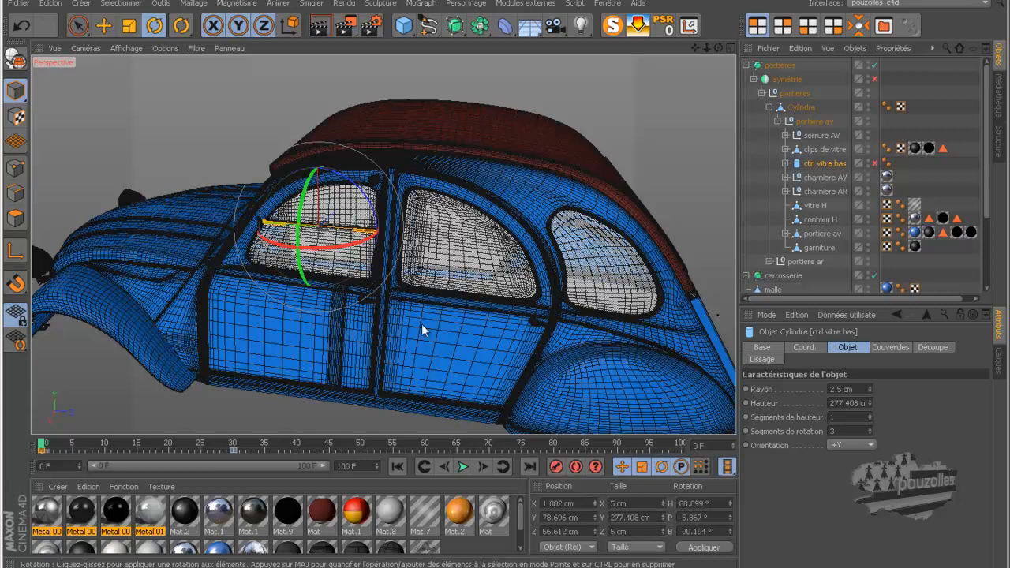
click(780, 65)
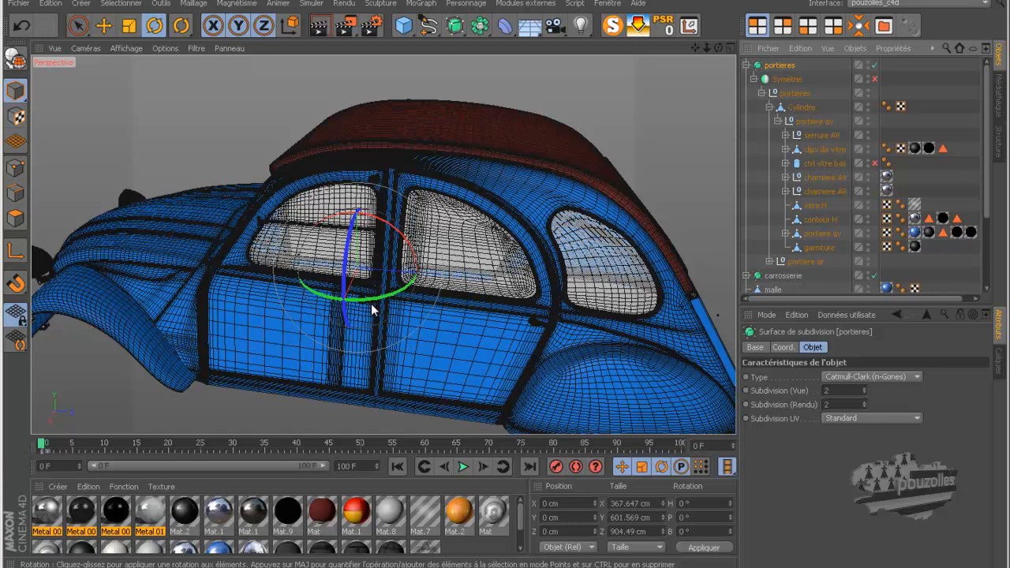
click(959, 567)
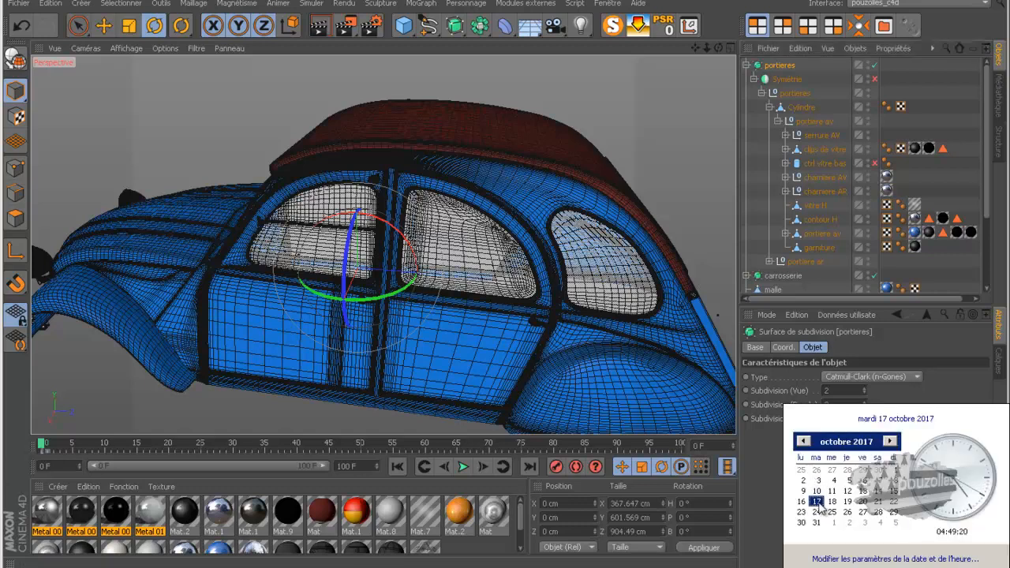
key(Escape)
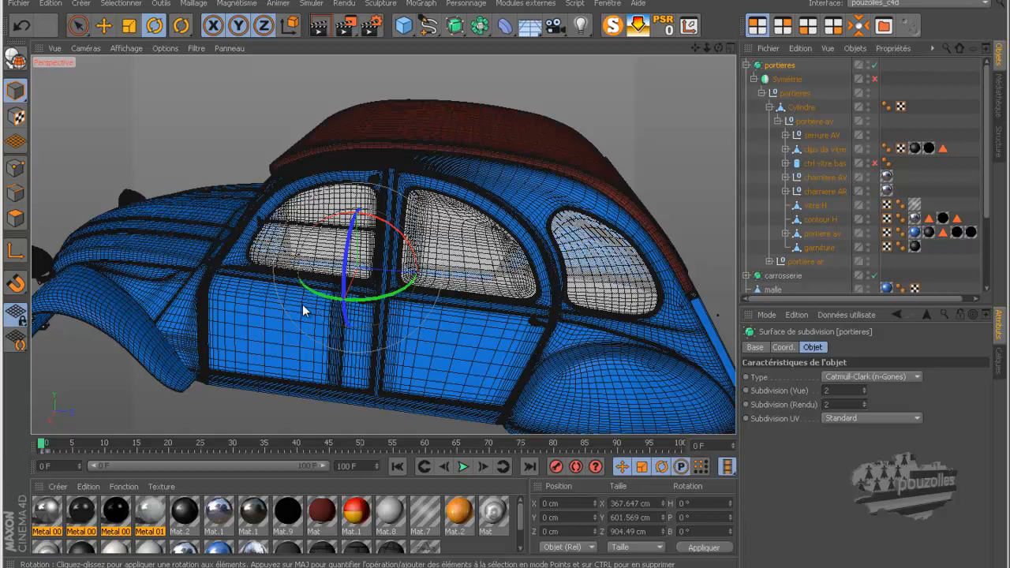
click(395, 422)
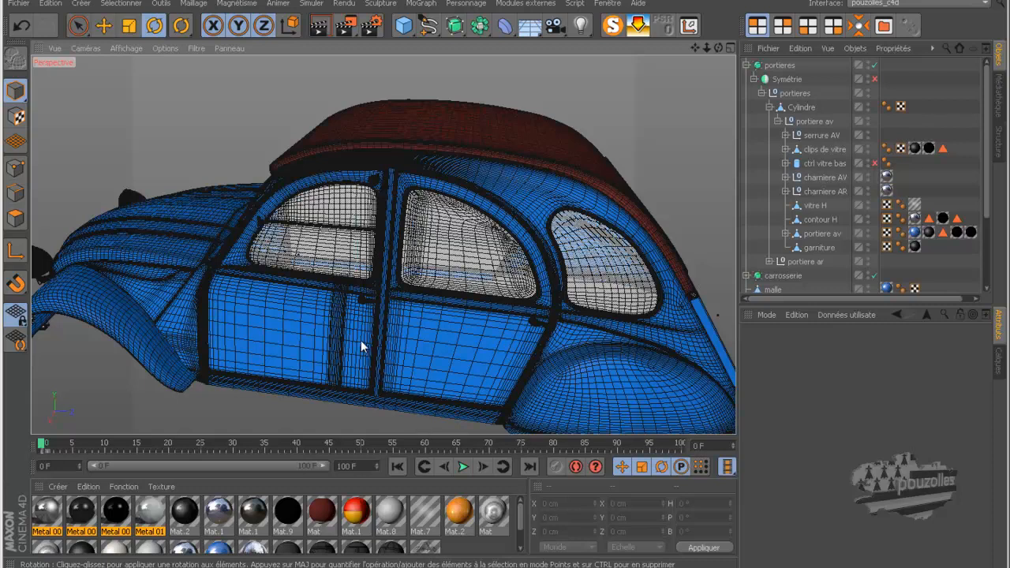
scroll(361, 341, down, 2)
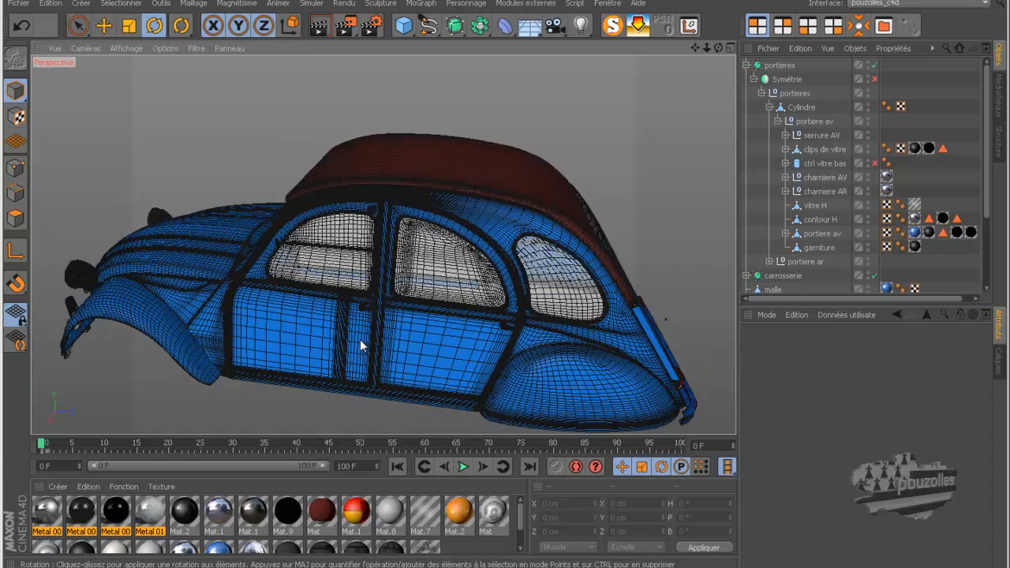